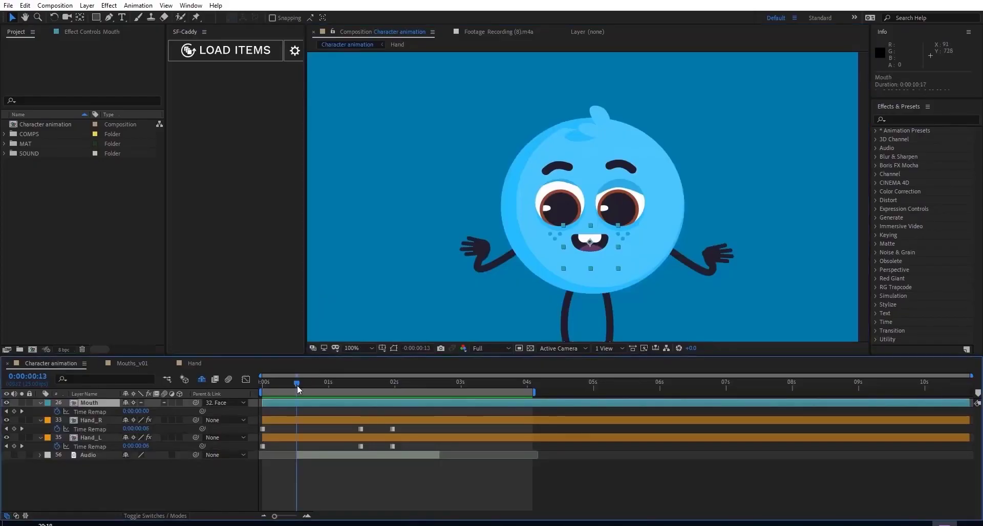
Load the Mouth layer's shapes into SF-Caddy and key the large O mouth at 0:00:00:15
left_click(240, 51)
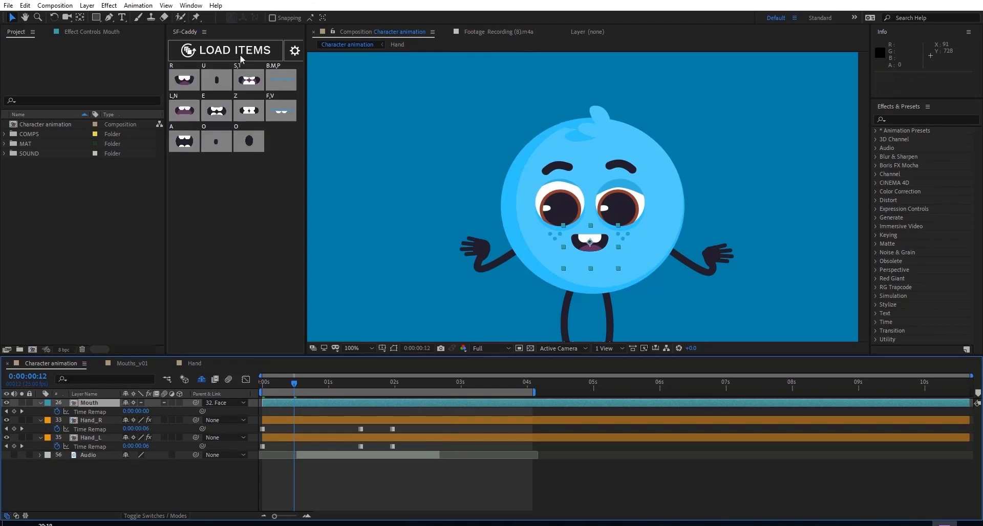
left_click(303, 382)
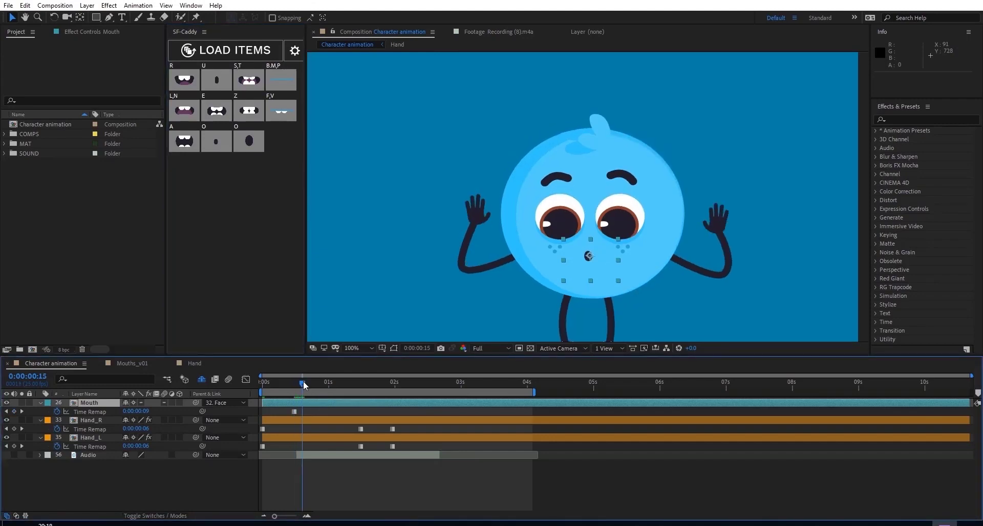
left_click(247, 143)
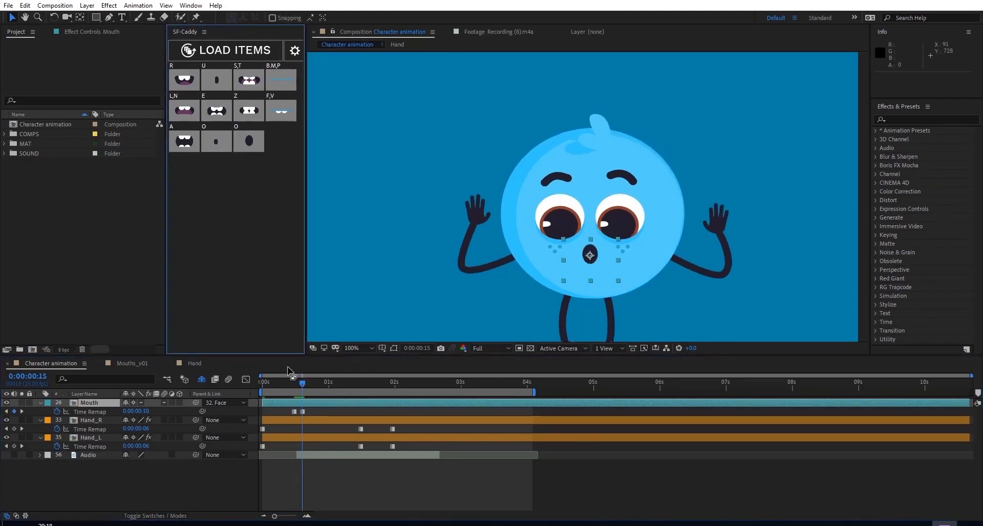
Key the F,V, E and S,T mouth shapes at successive times between 0:00:00:16 and just past one second
left_click_drag(304, 383, 306, 384)
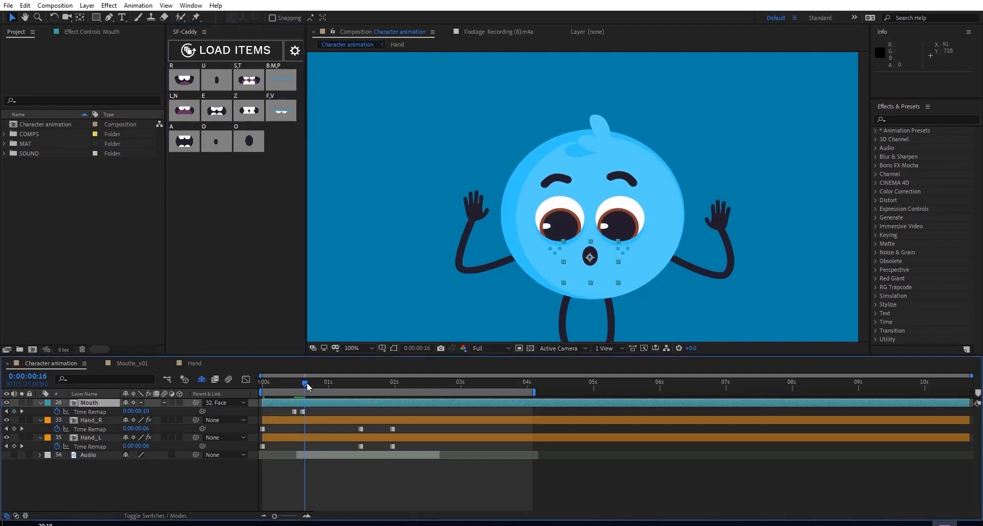
left_click(285, 102)
left_click(321, 384)
left_click(217, 110)
left_click(327, 384)
left_click(344, 384)
left_click(249, 80)
Key the E, A and E mouth shapes in sequence on the Mouth layer from about 1.5 seconds
left_click(361, 384)
left_click(217, 110)
left_click(368, 384)
left_click(184, 141)
left_click(373, 384)
left_click(216, 110)
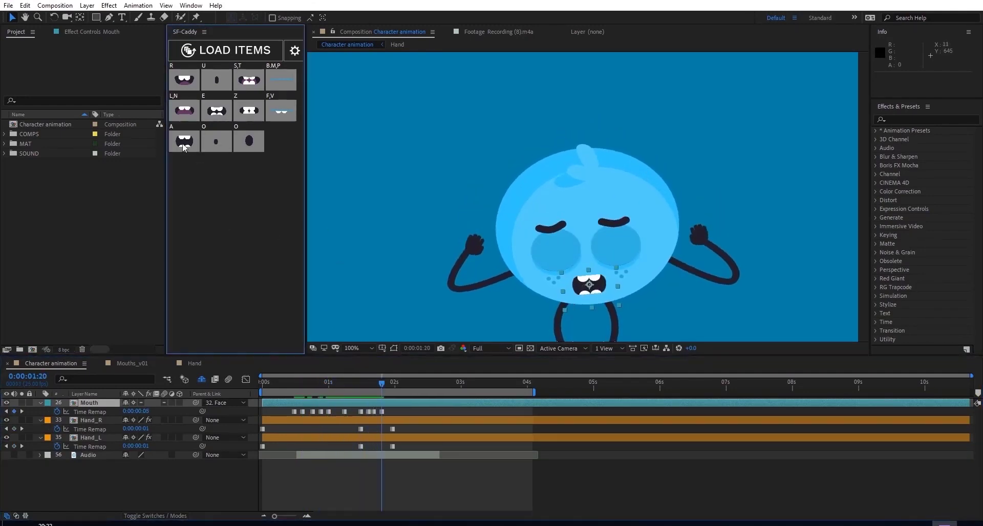
Key the S,T, small O and E mouth shapes between about 2 seconds and 0:00:02:15 to finish the lip sync
left_click(392, 384)
left_click(249, 80)
left_click(398, 384)
left_click(216, 141)
left_click(424, 384)
left_click(217, 110)
left_click(434, 384)
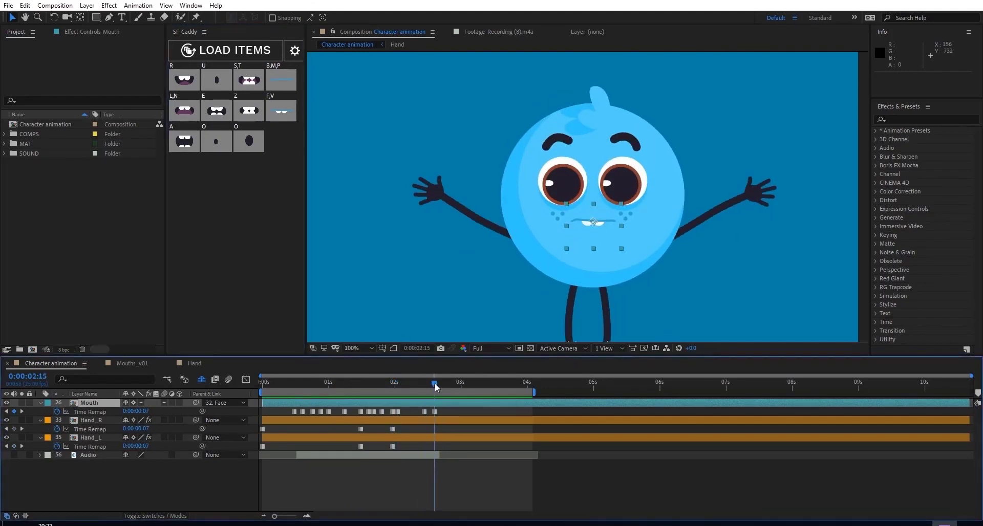
left_click(216, 110)
Turn on the Audio layer's sound and play back the lip-sync animation
left_click(14, 455)
key("space")
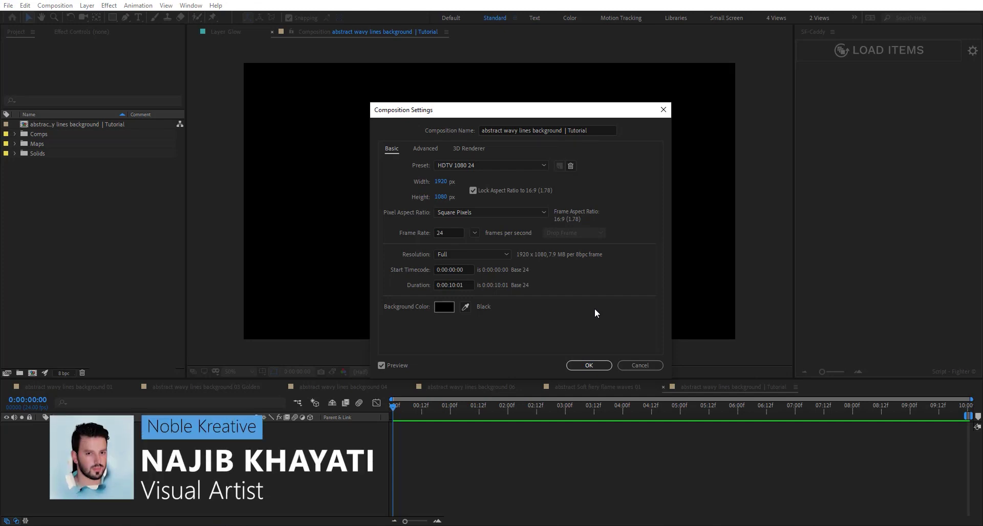
Accept the HDTV 1080 24 composition settings and add a white 1920 × 1080 solid named Lines
left_click(589, 365)
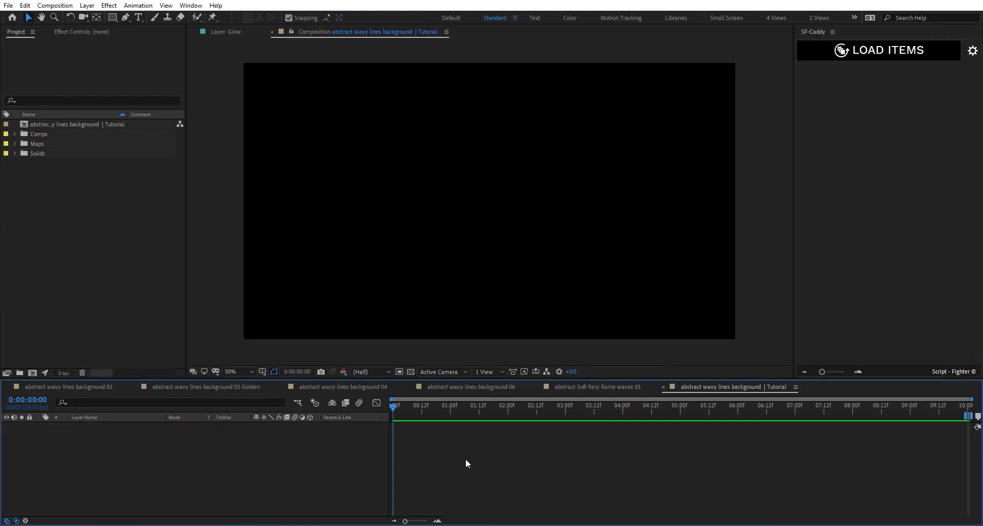
key("ctrl+y")
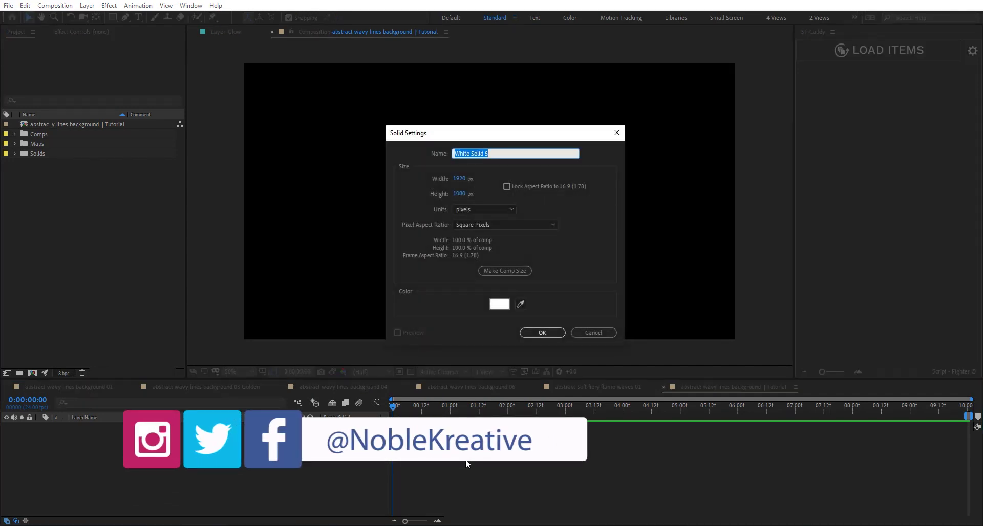
left_click(538, 333)
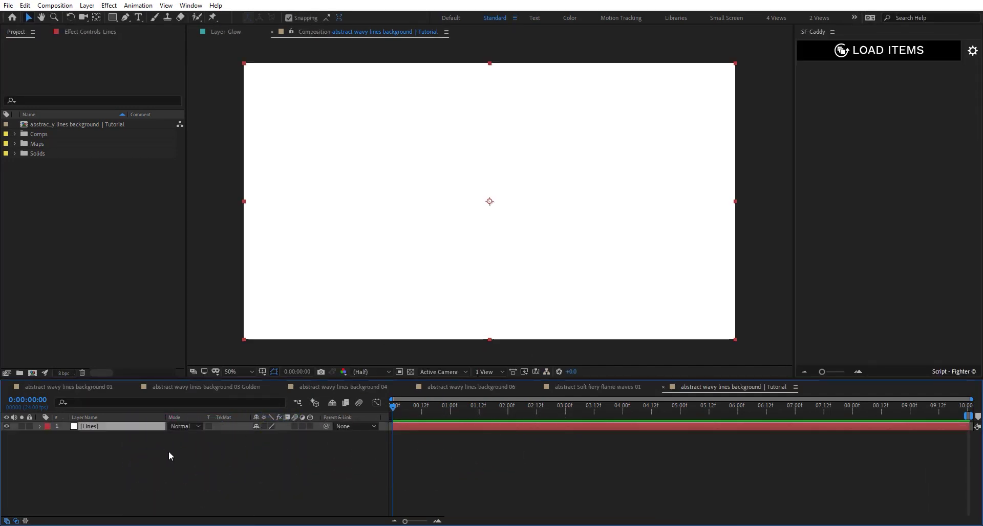
Add an adjustment layer named 3D Disp above Lines and apply the Card Dance effect to it
key("ctrl+alt+y")
key("Return")
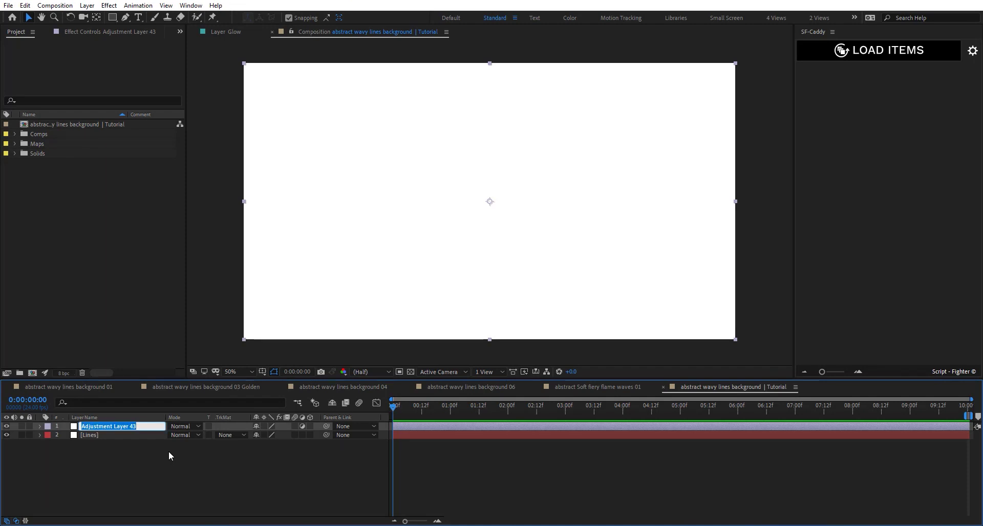
type("3D Disp")
key("Return")
key("ctrl+space")
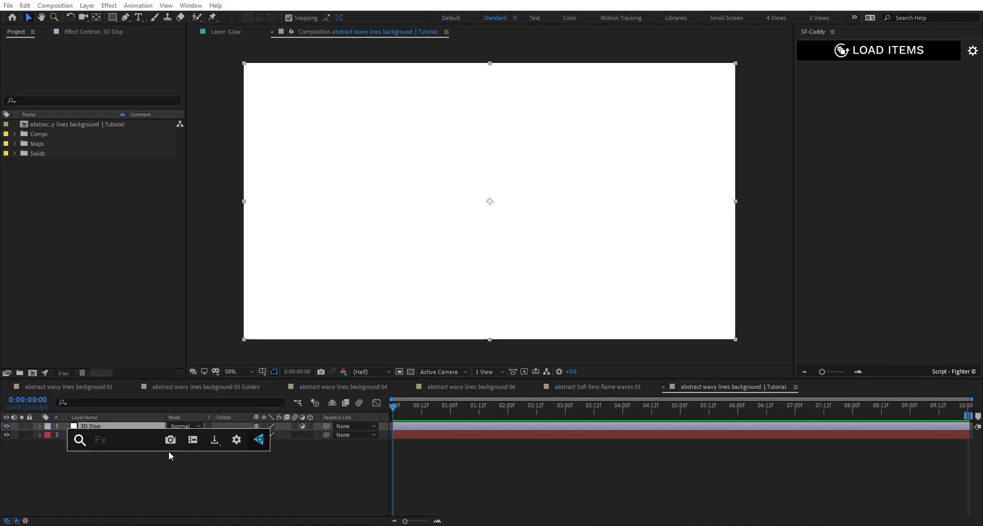
type("card")
key("Return")
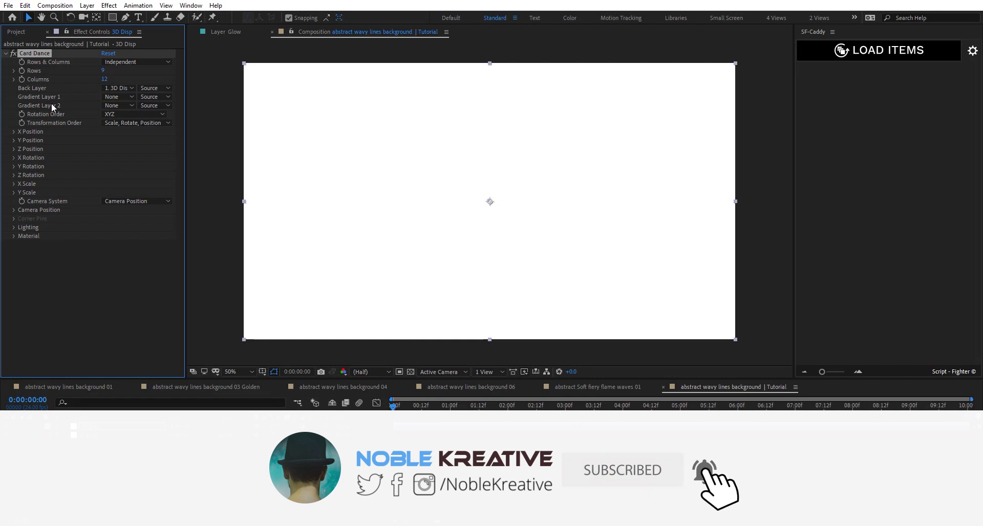
Create a white composition-size solid named Fractal and apply the Fractal Noise effect to it
key("ctrl+y")
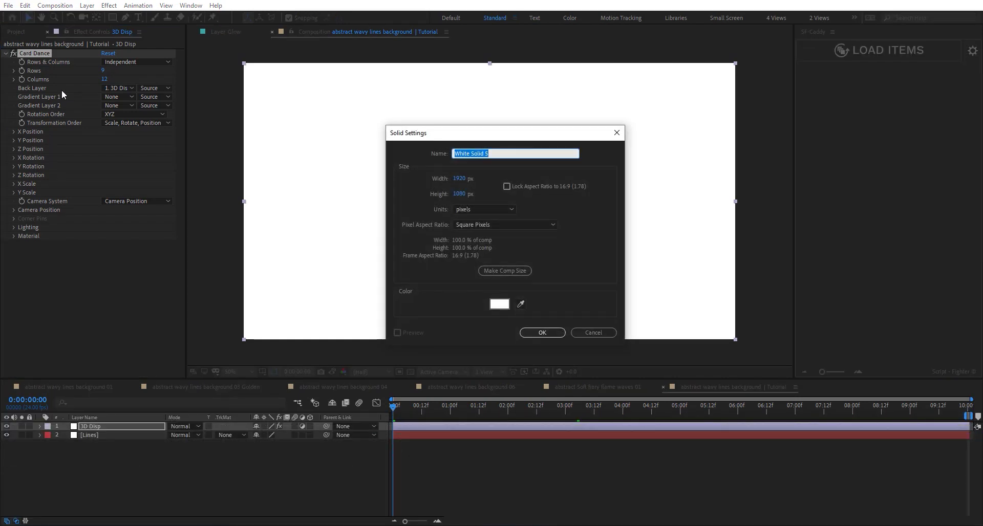
type("Fractal")
key("Return")
key("ctrl+space")
type("fract")
key("Down")
type("]")
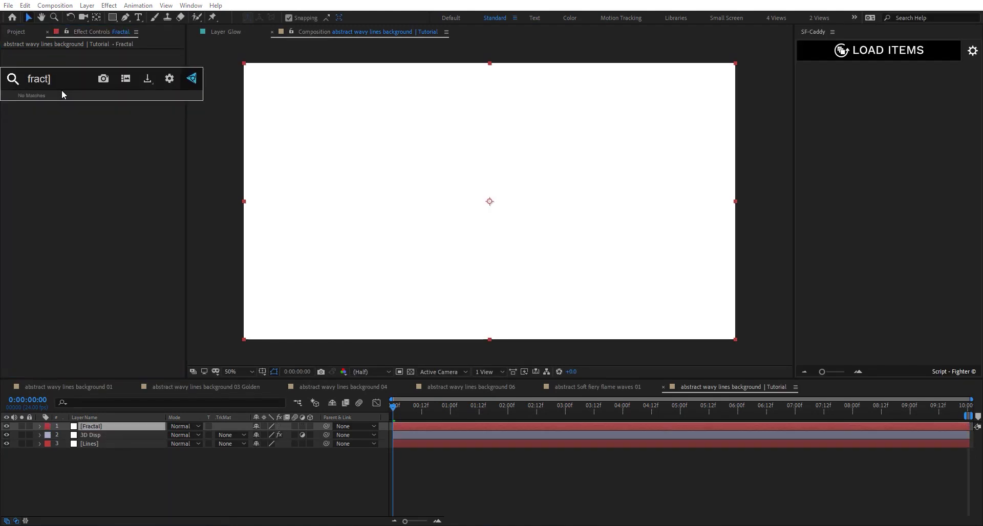
key("BackSpace")
key("Down")
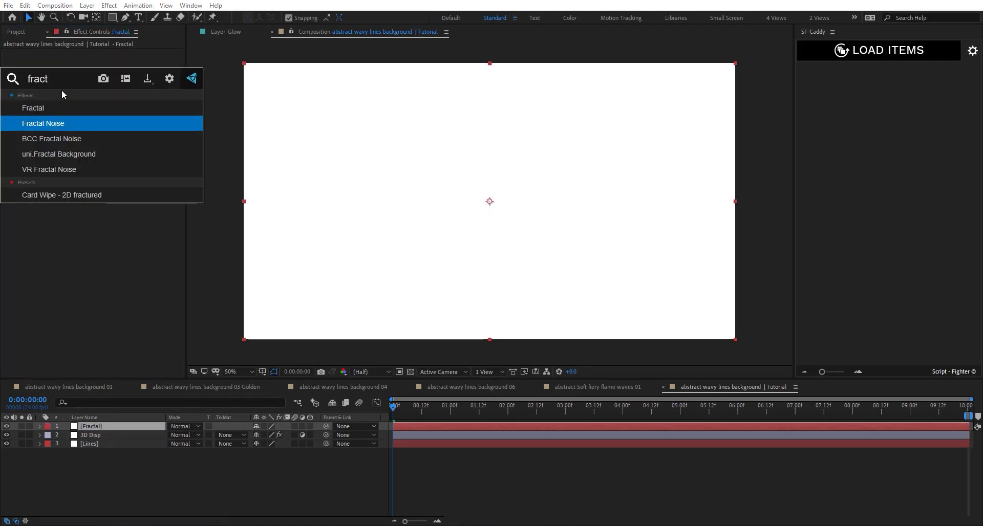
key("Return")
Pre-compose the Fractal layer as Wave map 001, moving all attributes into it, and open the new composition
key("ctrl+shift+c")
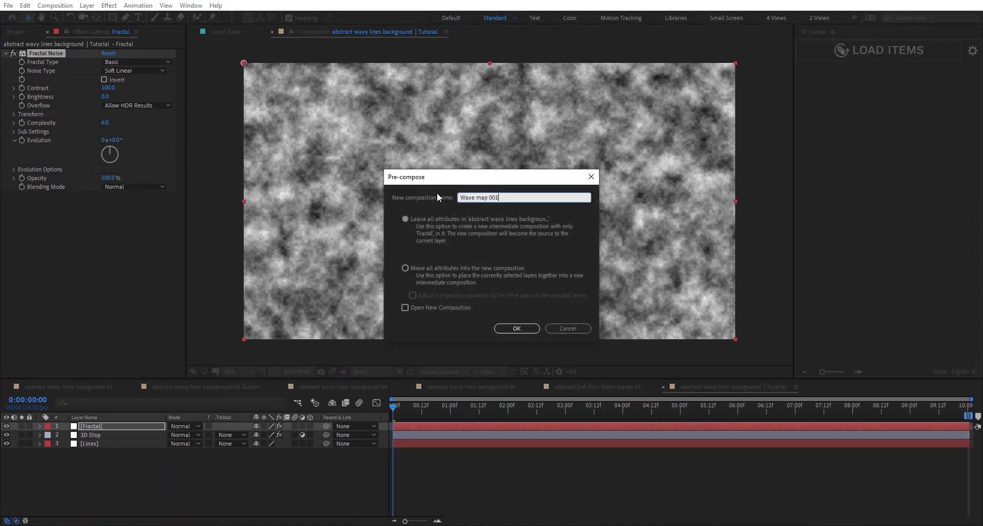
left_click(466, 264)
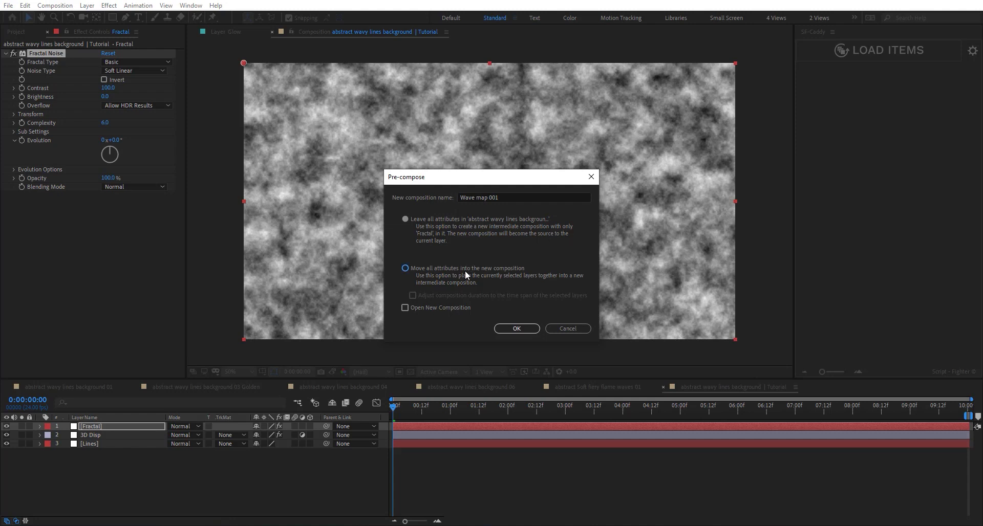
left_click(516, 329)
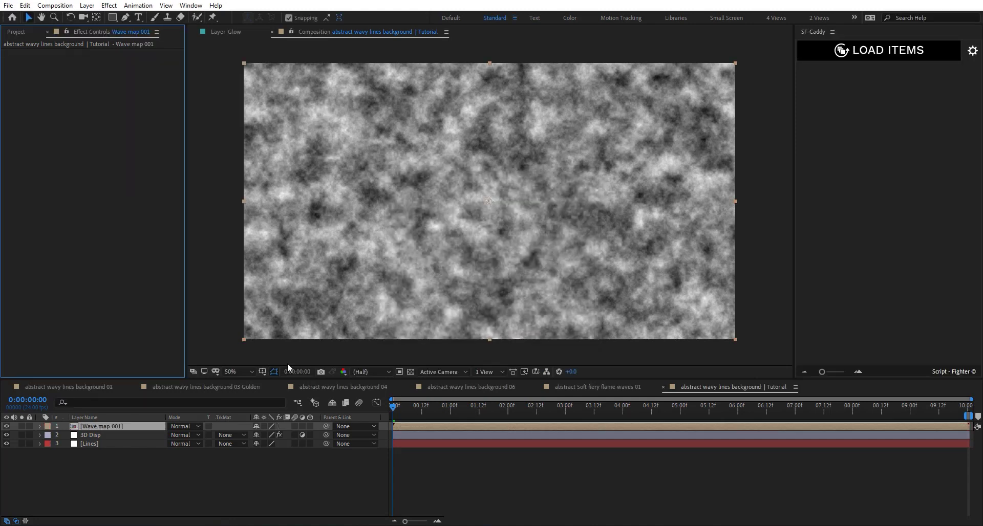
double_click(134, 428)
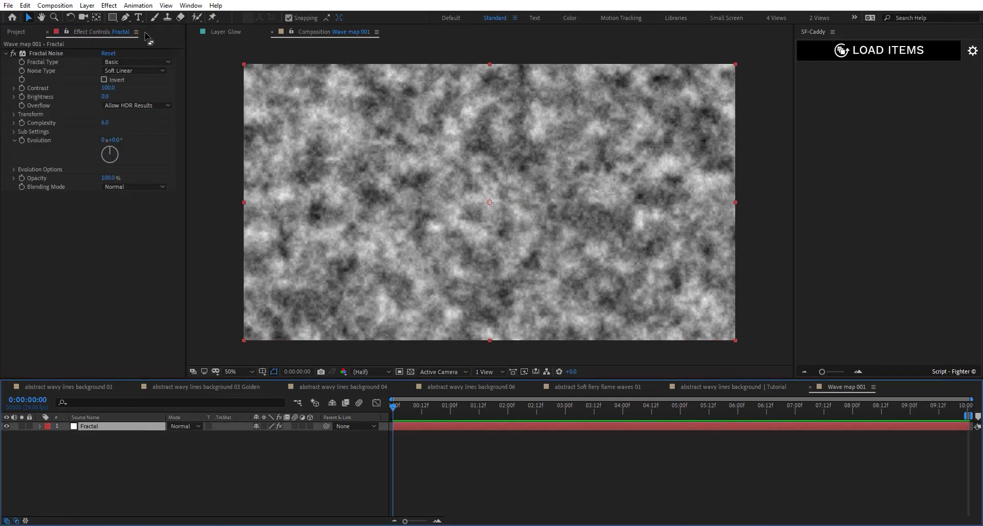
Set the Fractal Noise to Subscale fractal type, Spline noise type and a contrast of 250
left_click(139, 62)
left_click(149, 229)
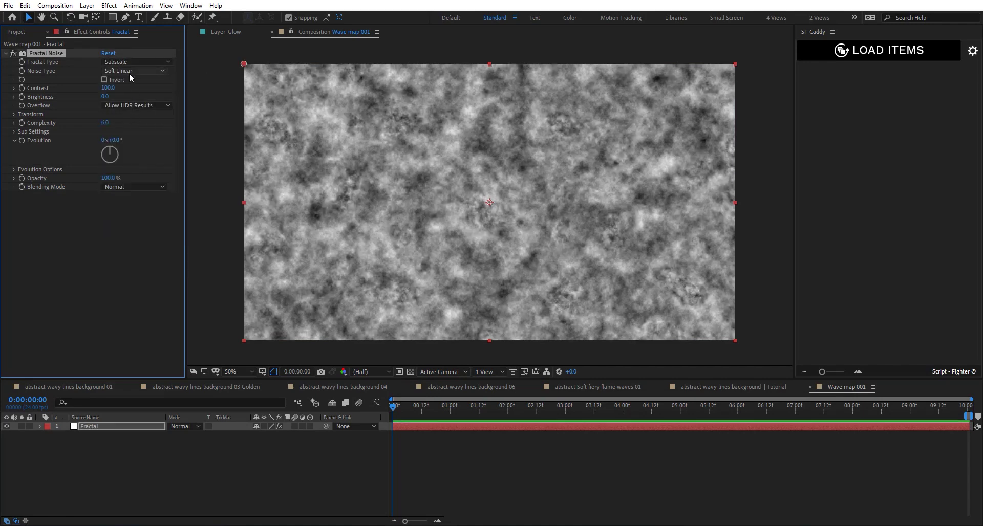
left_click(127, 115)
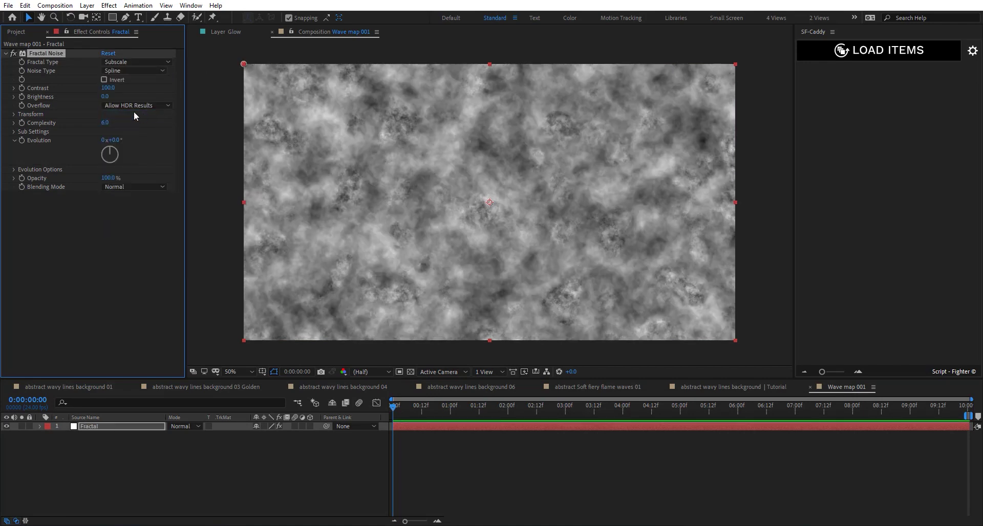
left_click(108, 89)
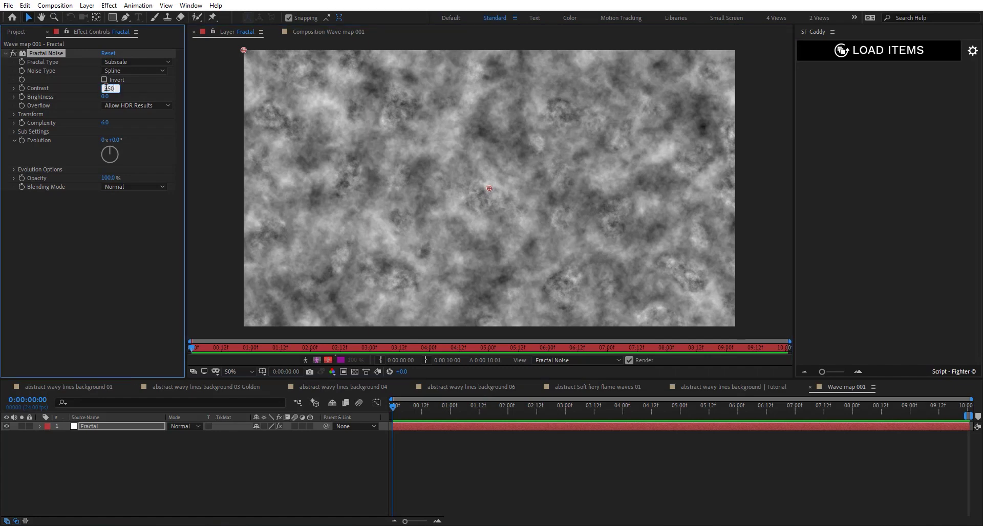
key("Return")
left_click(307, 31)
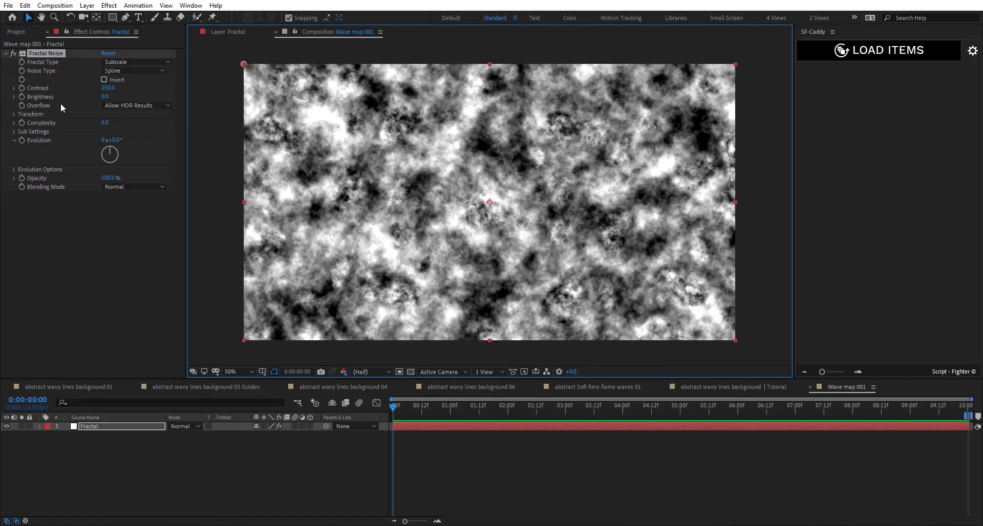
Set the Fractal Noise complexity to 1 and its transform scale to 350
left_click(105, 123)
type("1")
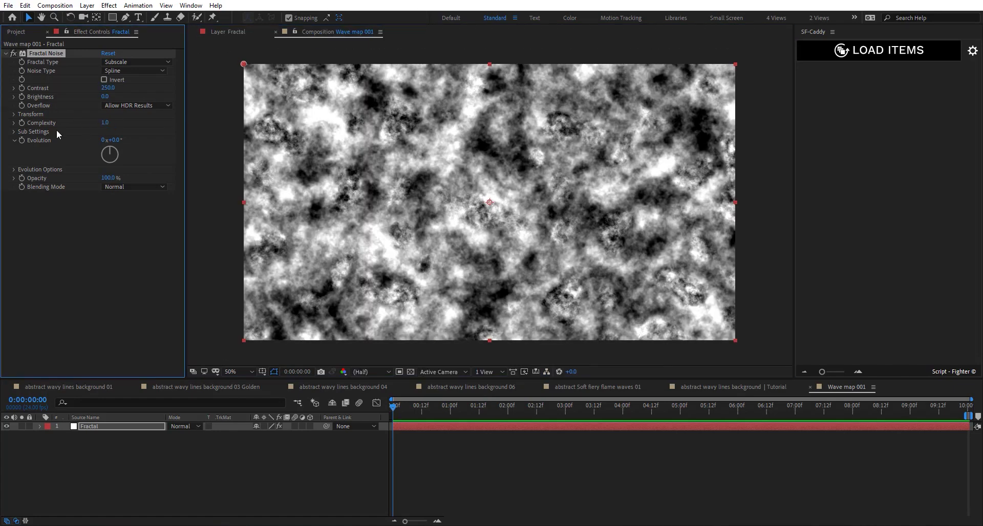
key("Return")
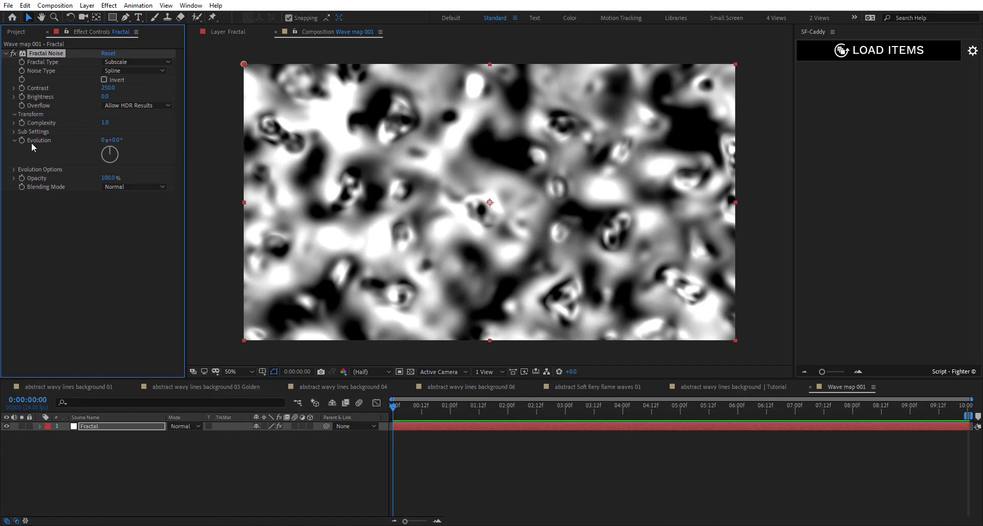
left_click(14, 115)
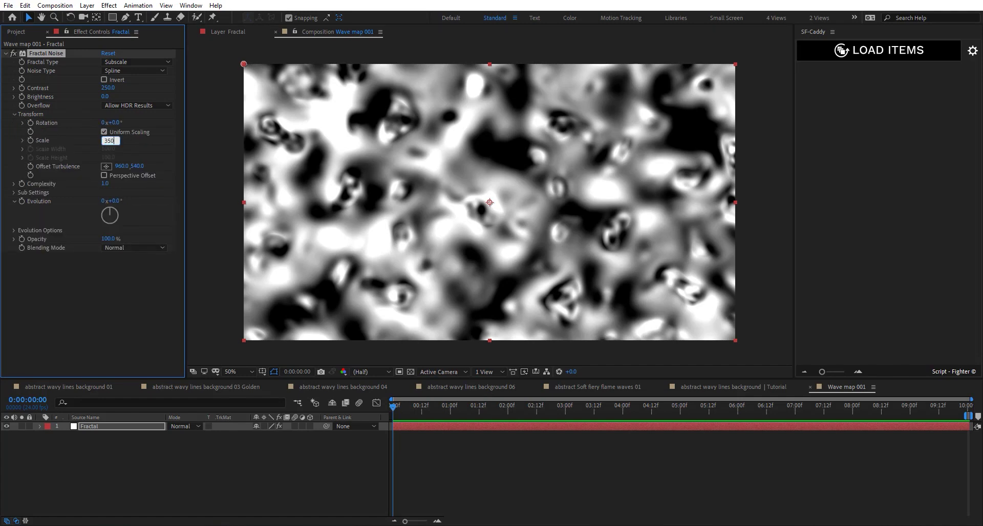
type("350")
key("Return")
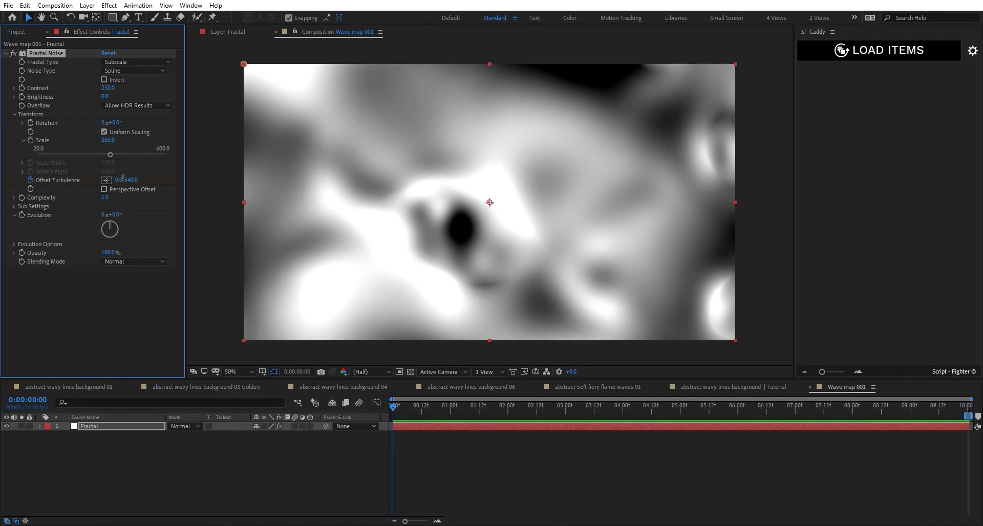
Animate the Offset Turbulence X value from 0 at the start to 2000 at 0:00:10:00 and scrub through it
left_click_drag(933, 410, 967, 408)
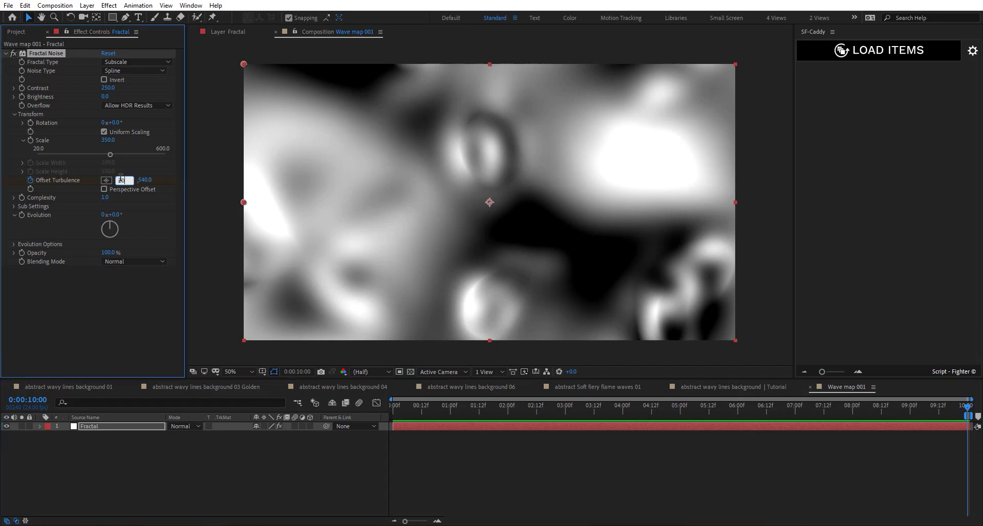
key("Return")
left_click_drag(737, 403, 634, 411)
left_click_drag(123, 180, 124, 230)
Keyframe the Fractal Noise Evolution at 0° on the first frame, rotate it at 0:00:10:00, and scrub through the motion
key("Home")
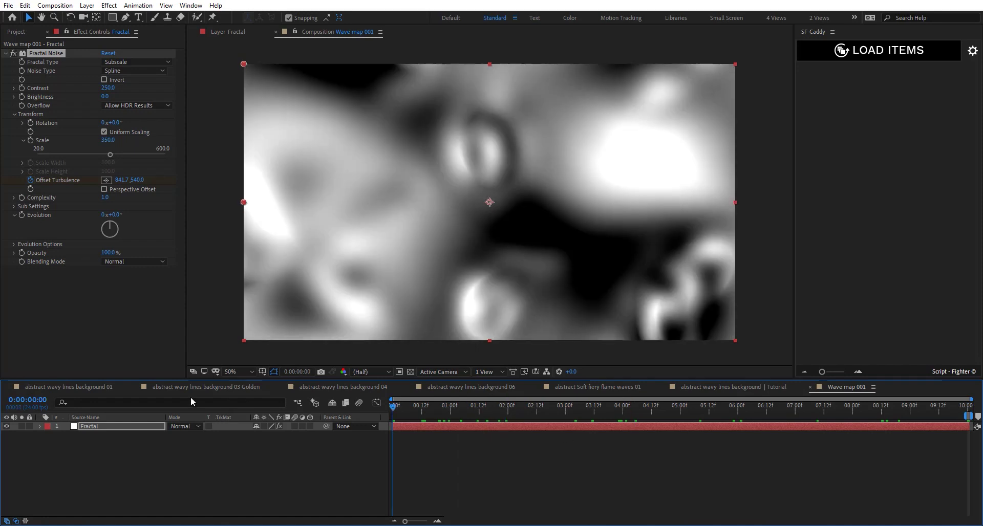
left_click(22, 215)
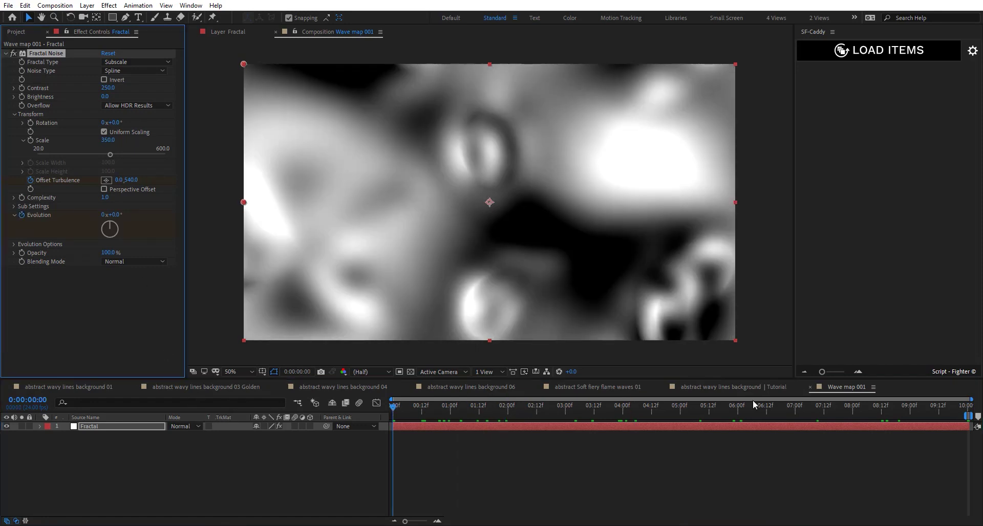
left_click(966, 410)
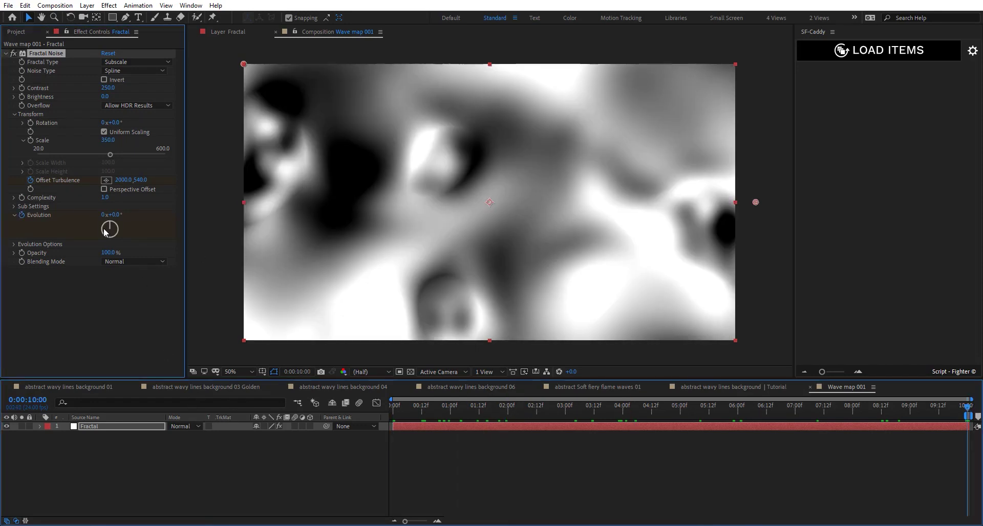
left_click(105, 232)
mouse_move(104, 230)
left_mouse_down()
mouse_move(89, 232)
mouse_move(89, 222)
left_mouse_up()
left_click_drag(649, 407, 511, 445)
Apply Fast Box Blur to the Fractal layer with a blur radius of 20
key("ctrl+space")
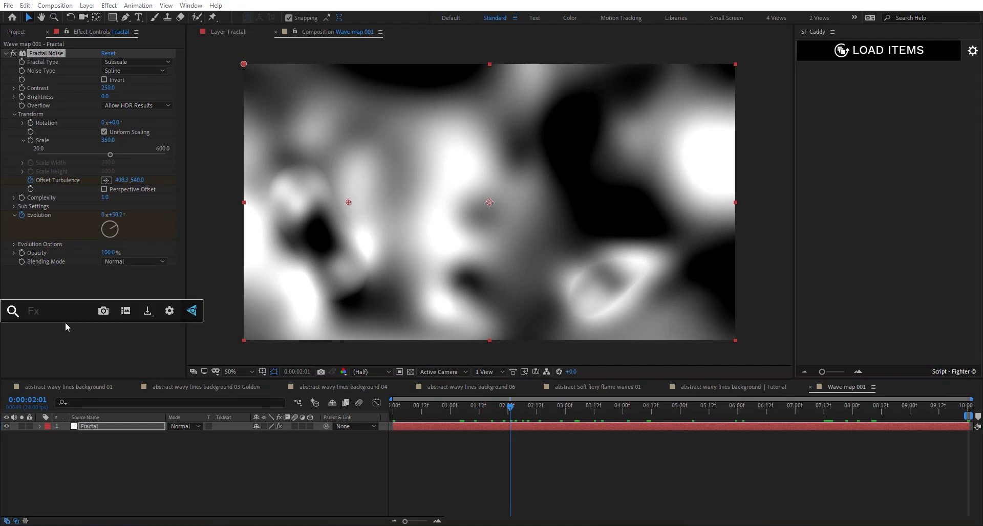
type("fas")
left_click(66, 355)
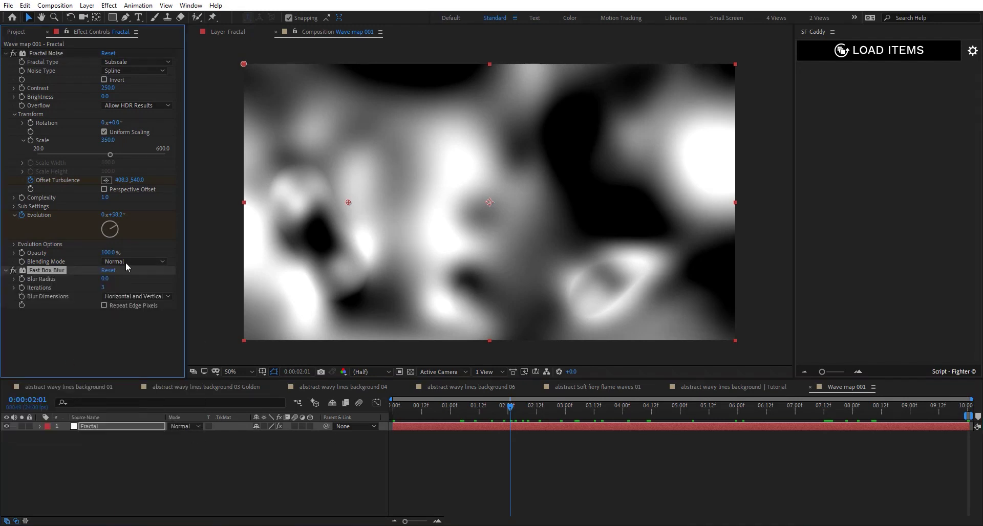
left_click(109, 279)
type("20")
key("Return")
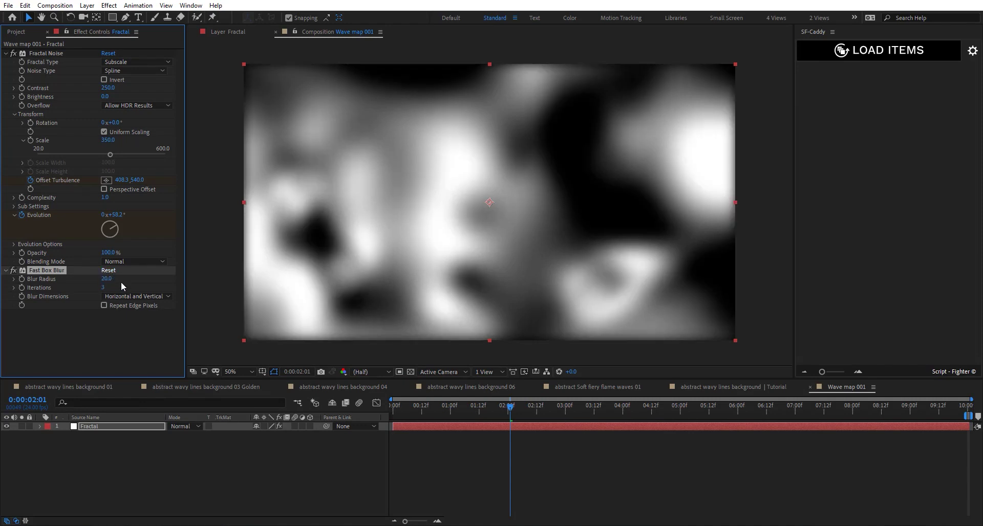
Enable Repeat Edge Pixels on the Fast Box Blur and switch the effect off and on to compare
left_click(124, 305)
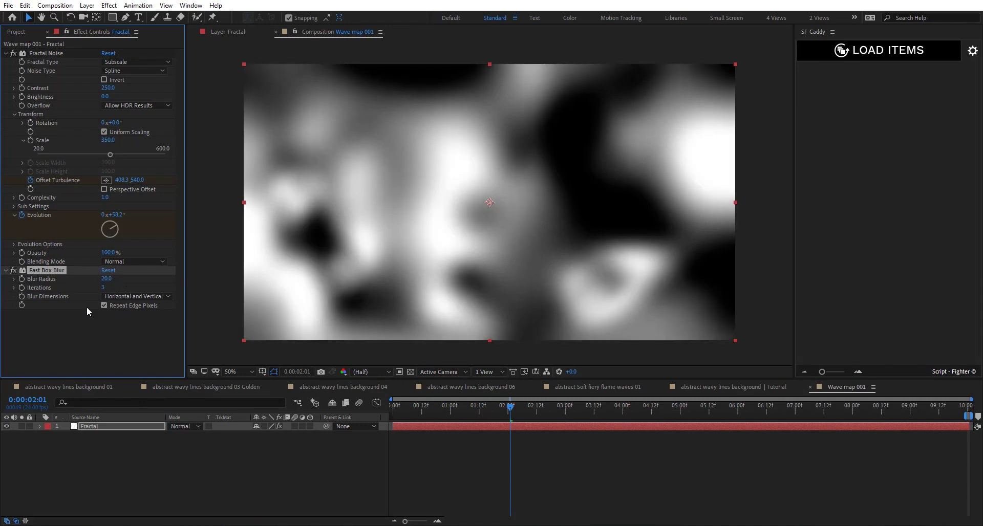
left_click(14, 271)
left_click(13, 271)
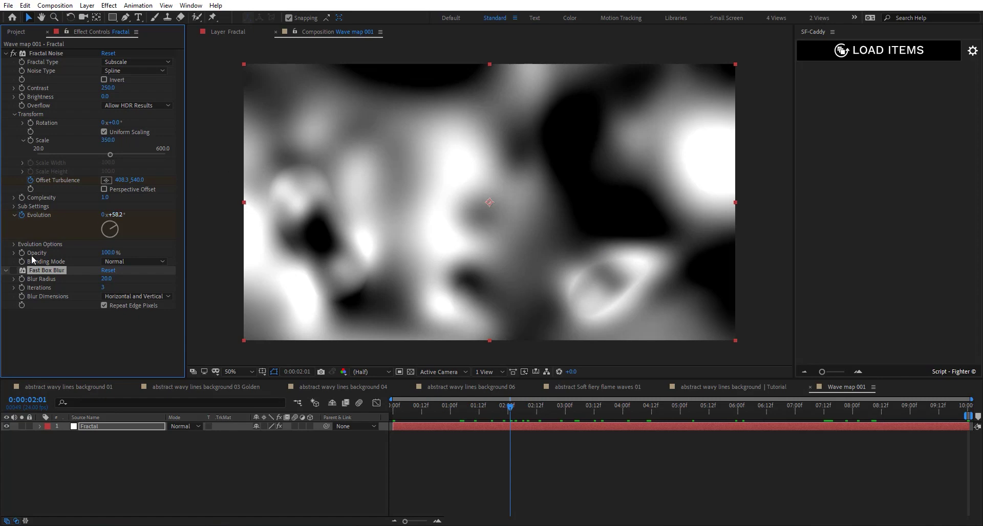
Apply CC Toner to the Fractal layer and set its Tones to Pentone
key("ctrl+space")
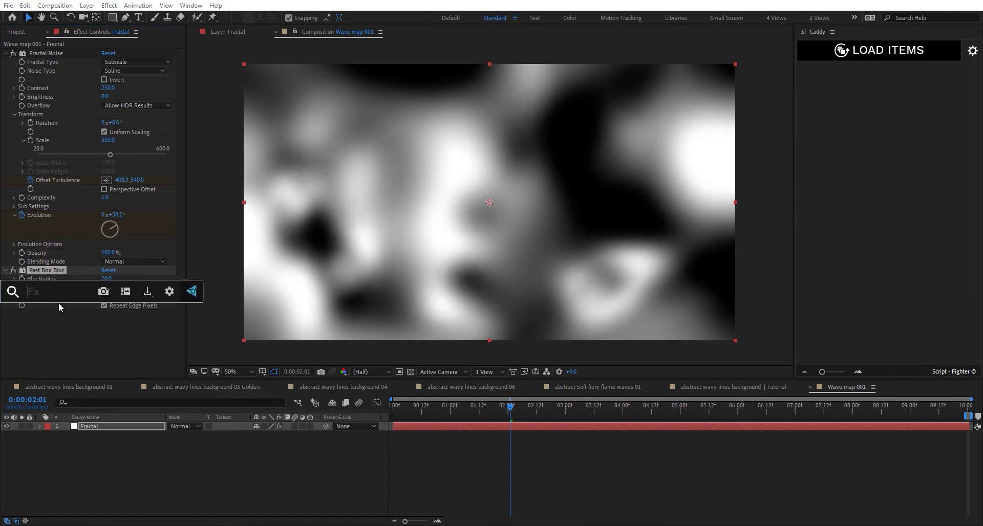
type("cc to")
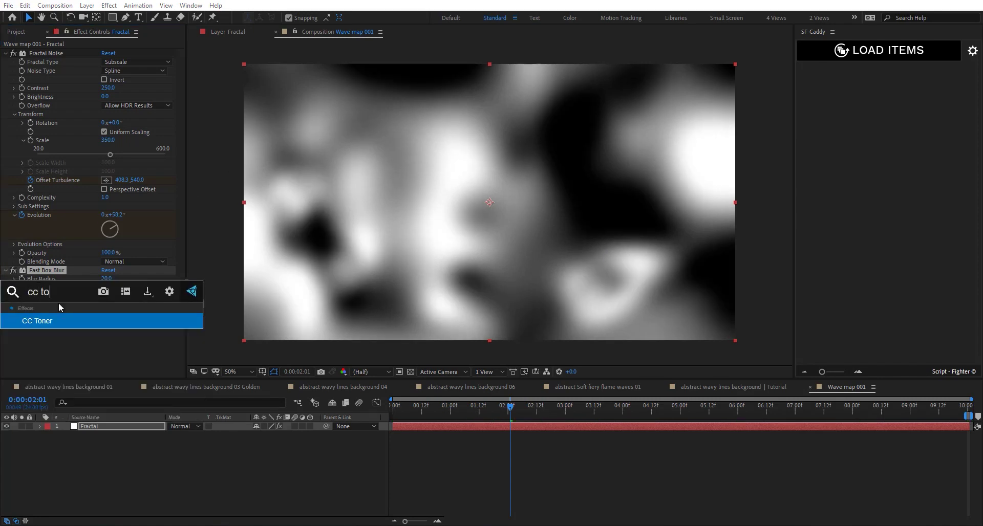
key("Return")
left_click(126, 323)
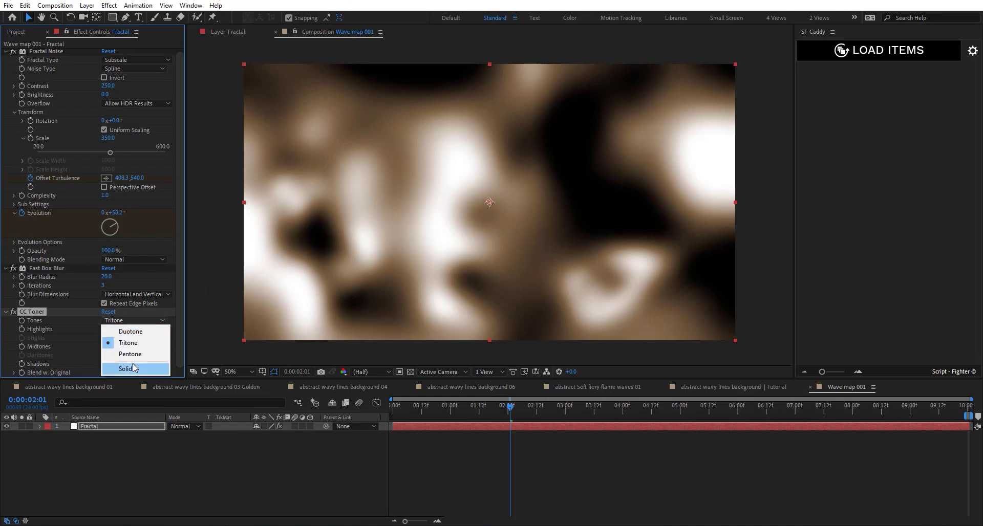
left_click(120, 355)
Recolor CC Toner's Brights, Midtones and Darktones as neutral light, medium and dark grays, with Midtones at 7C7C7C
left_click(106, 337)
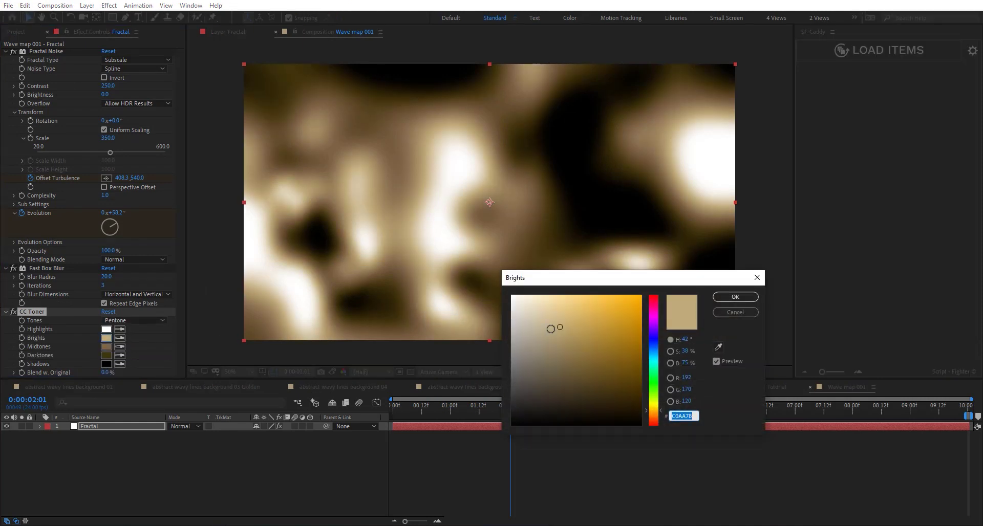
left_click_drag(553, 329, 511, 327)
left_click(716, 298)
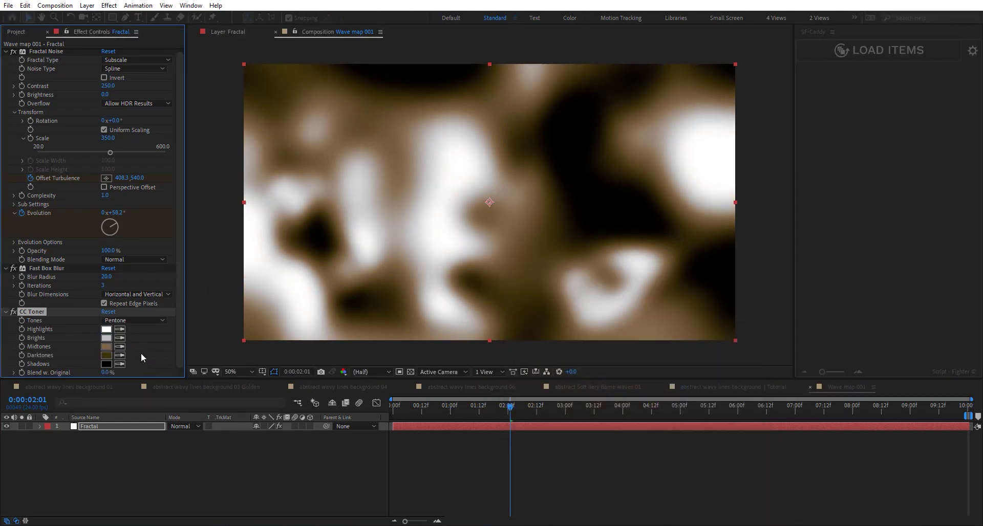
left_click(106, 346)
left_click(522, 363)
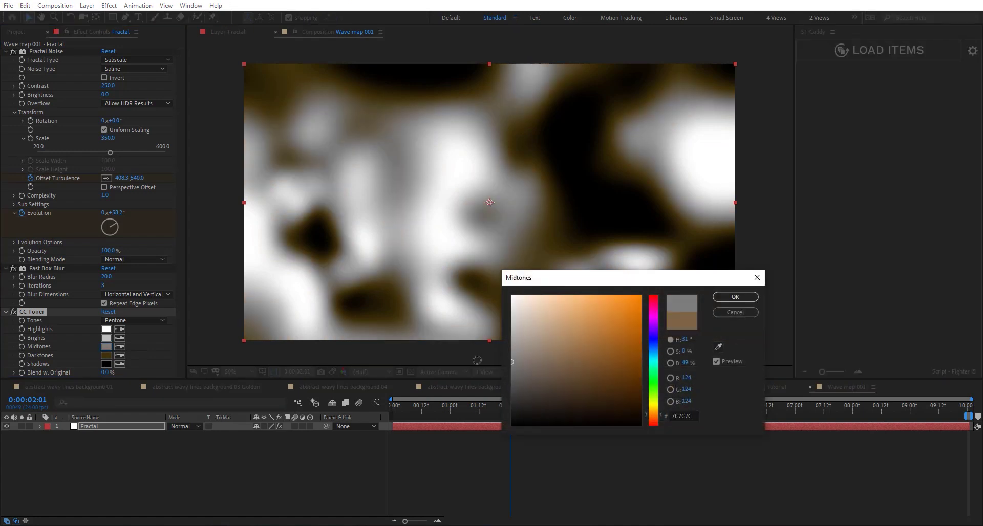
left_click(732, 298)
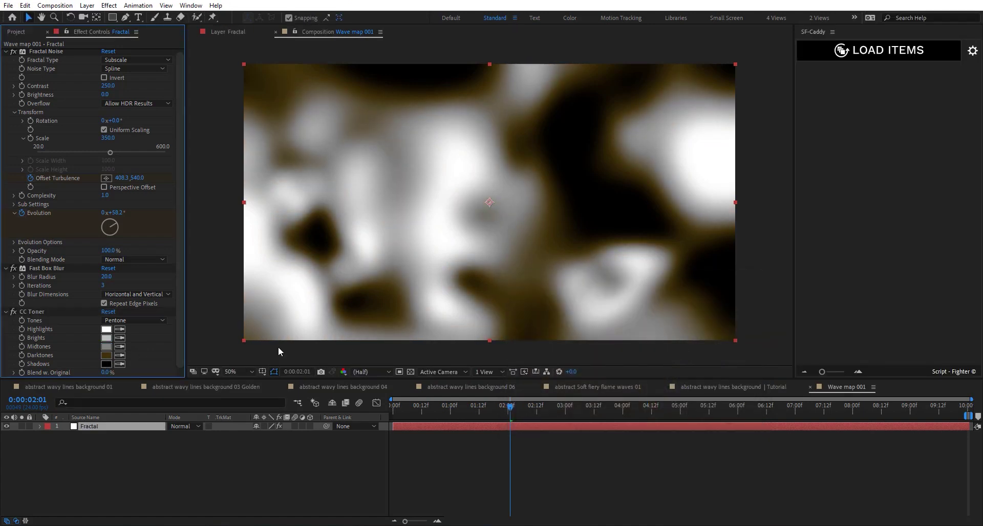
left_click(106, 355)
left_click(512, 392)
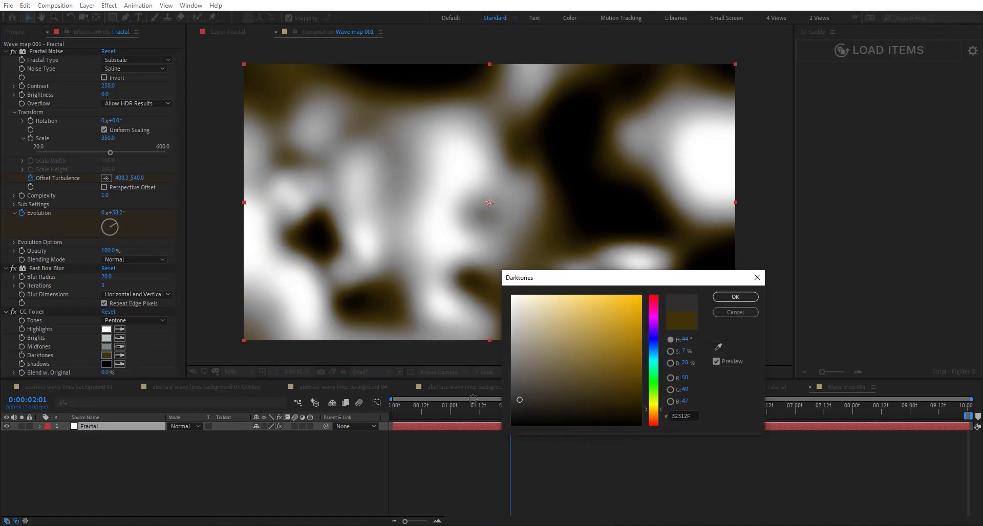
left_click(735, 297)
Reorder CC Toner above Fast Box Blur, scrub through the wave map's motion and return to the first frame
left_click_drag(32, 312, 51, 231)
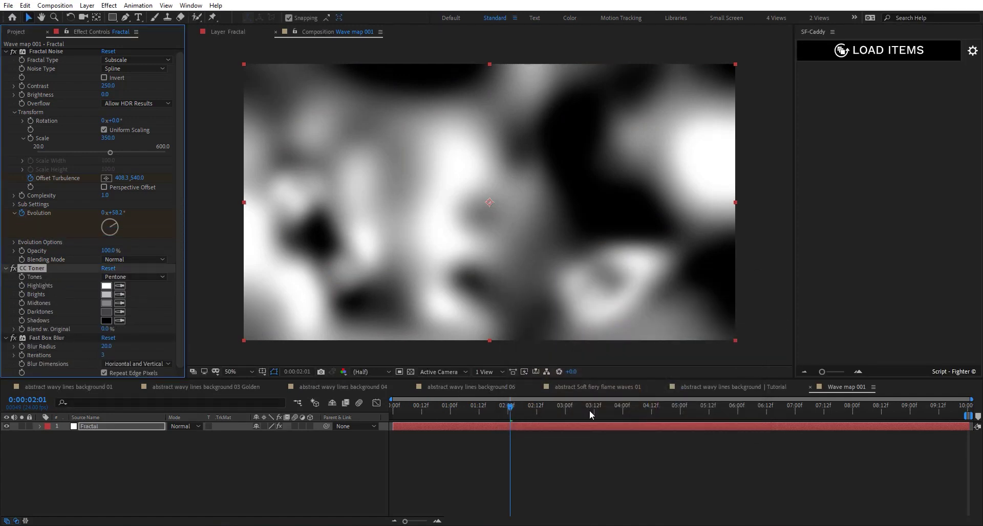
left_click_drag(482, 413, 758, 444)
key("Home")
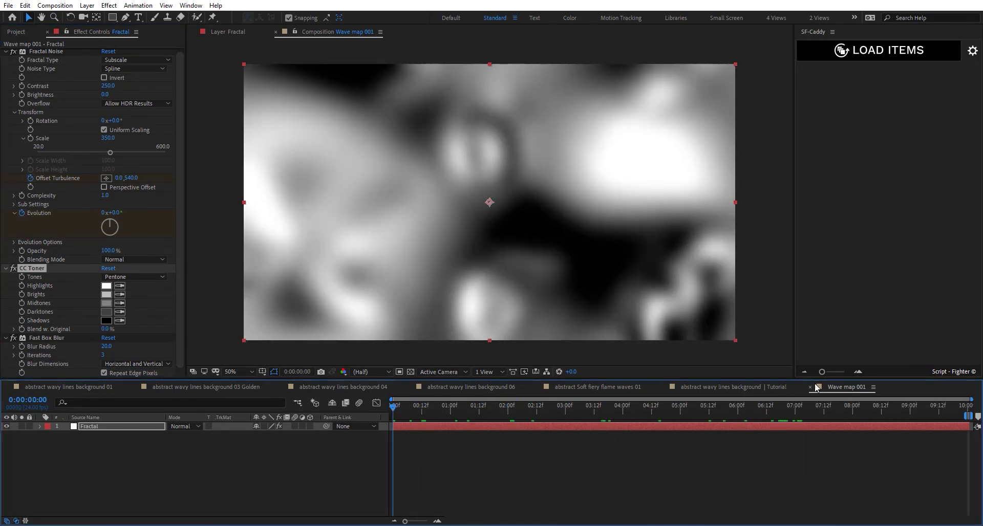
Close the Wave map 001 composition and place its layer hidden at the bottom of the main composition
left_click(810, 387)
left_click_drag(113, 429, 76, 461)
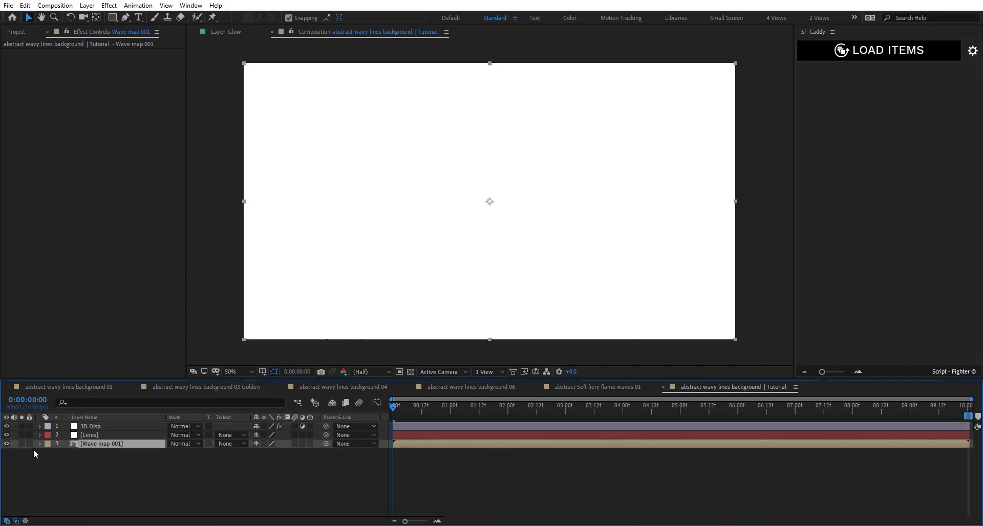
left_click(6, 444)
left_click(120, 482)
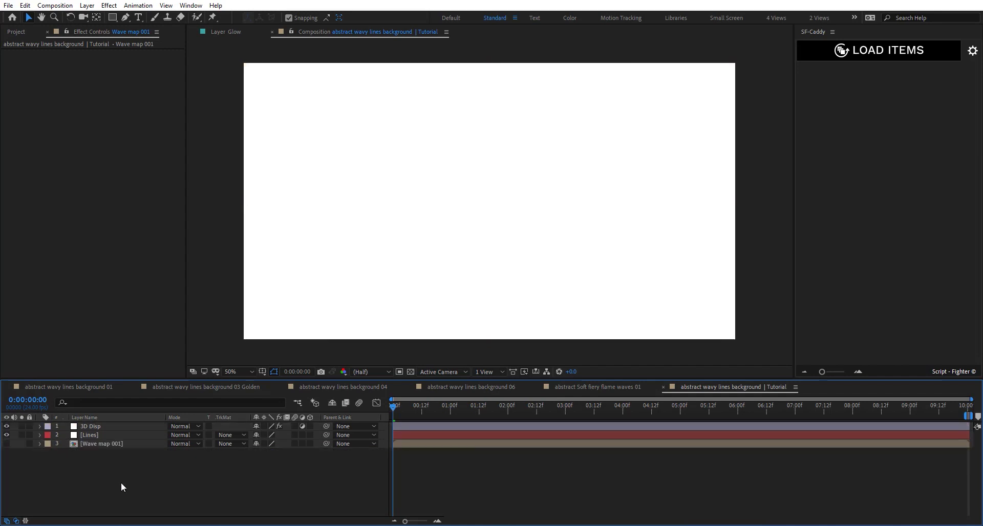
Set 3D Disp's Card Dance Gradient Layer 1 to Wave map 001 with Z Position source Intensity 1, and scrub through the result
left_click(87, 426)
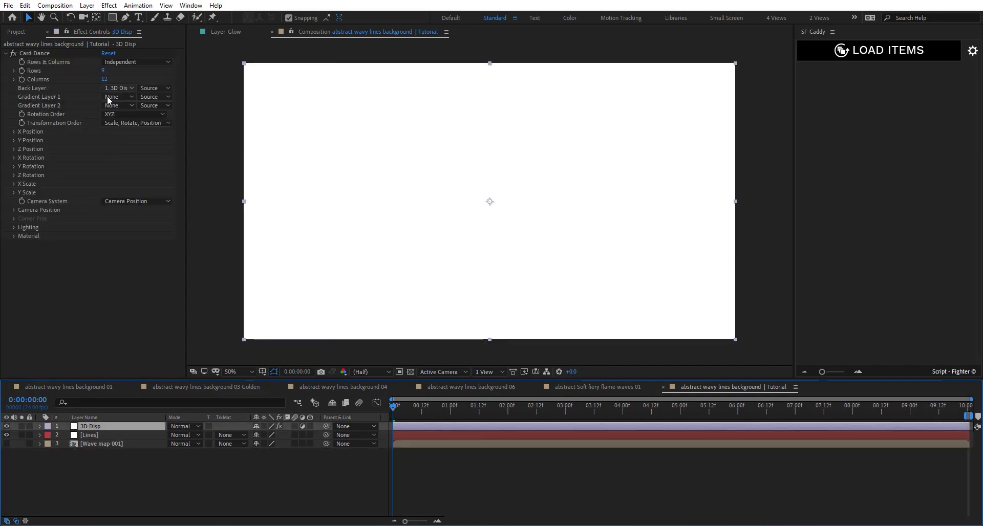
left_click(108, 97)
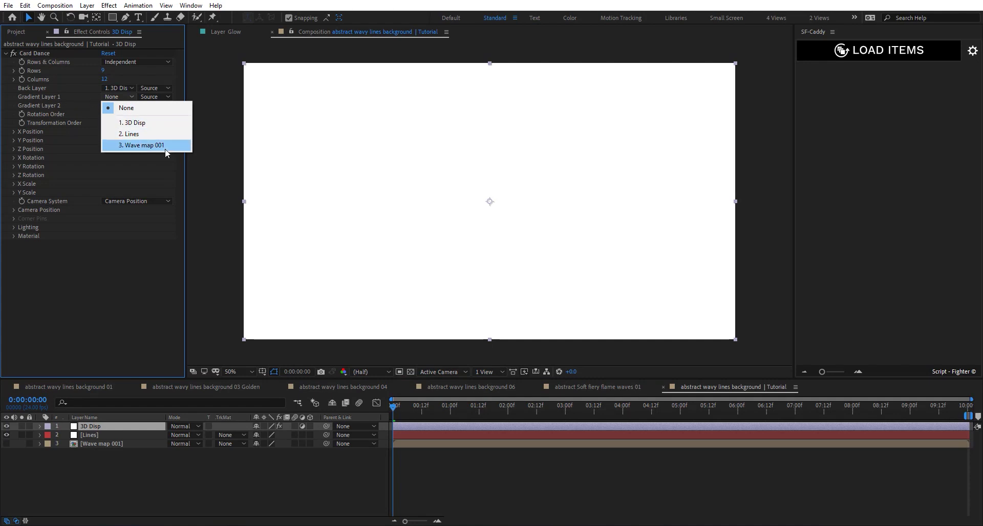
left_click(148, 145)
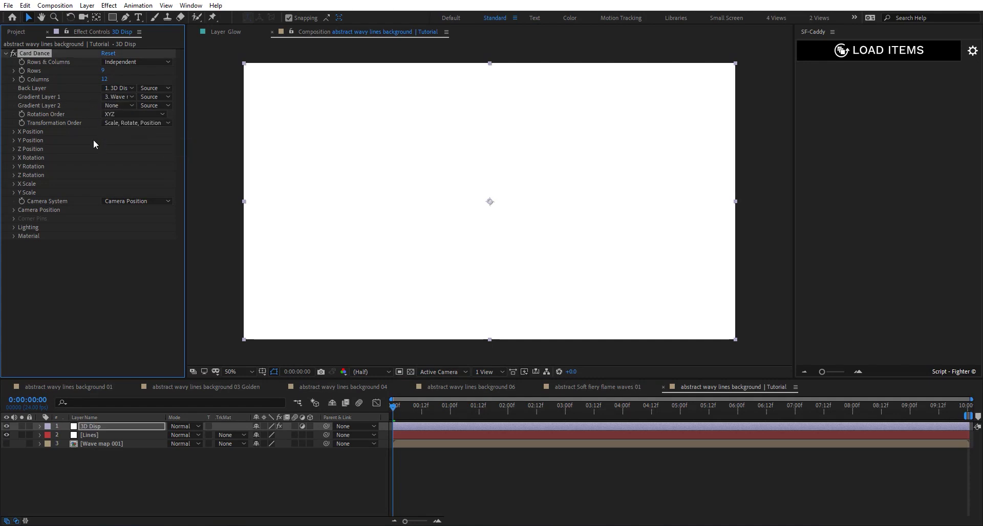
left_click(13, 149)
left_click(131, 158)
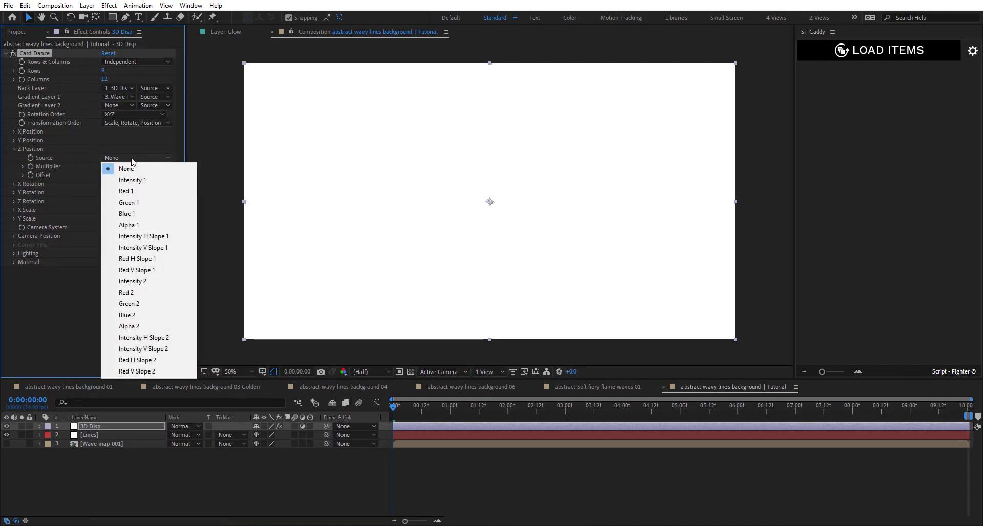
left_click(183, 182)
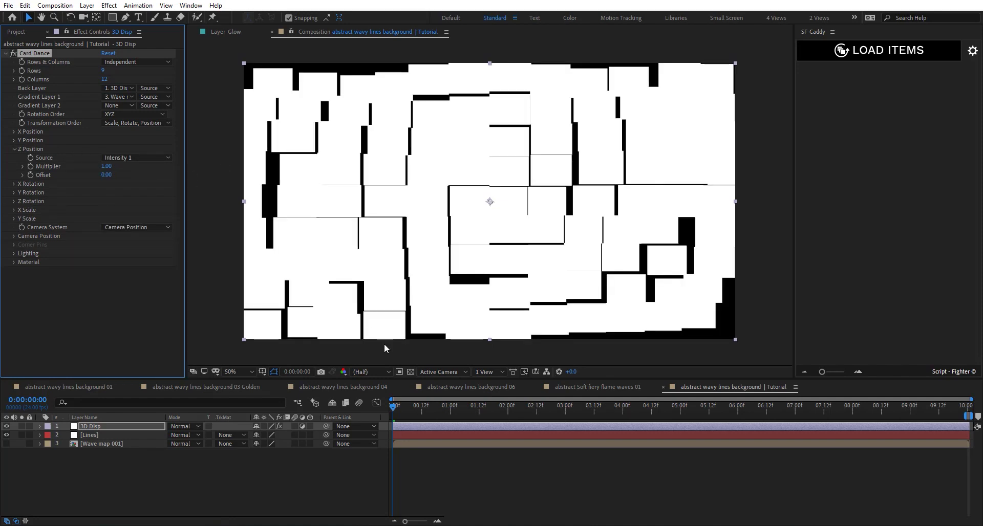
left_click_drag(410, 404, 871, 420)
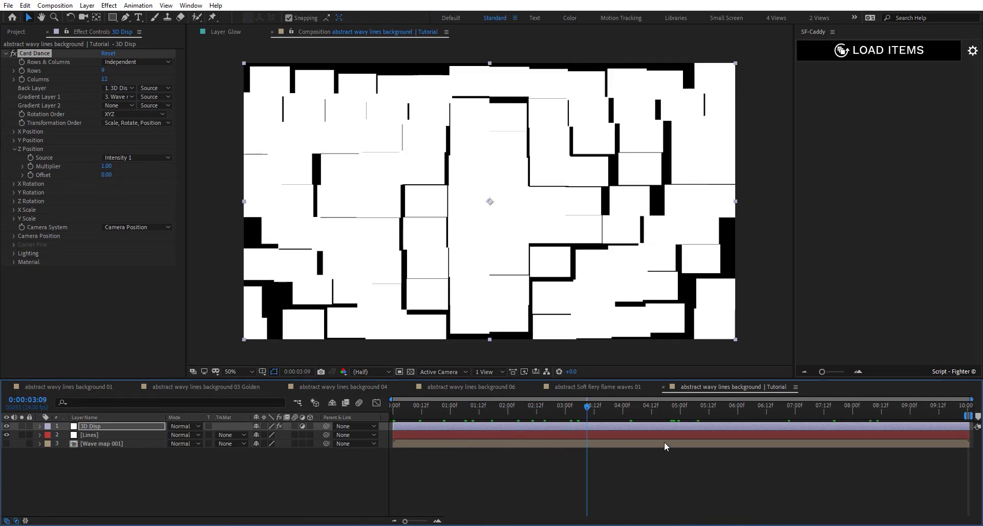
left_click_drag(713, 436, 465, 456)
Set the Card Dance grid to 500 columns and 100 rows
left_click(104, 79)
key("Return")
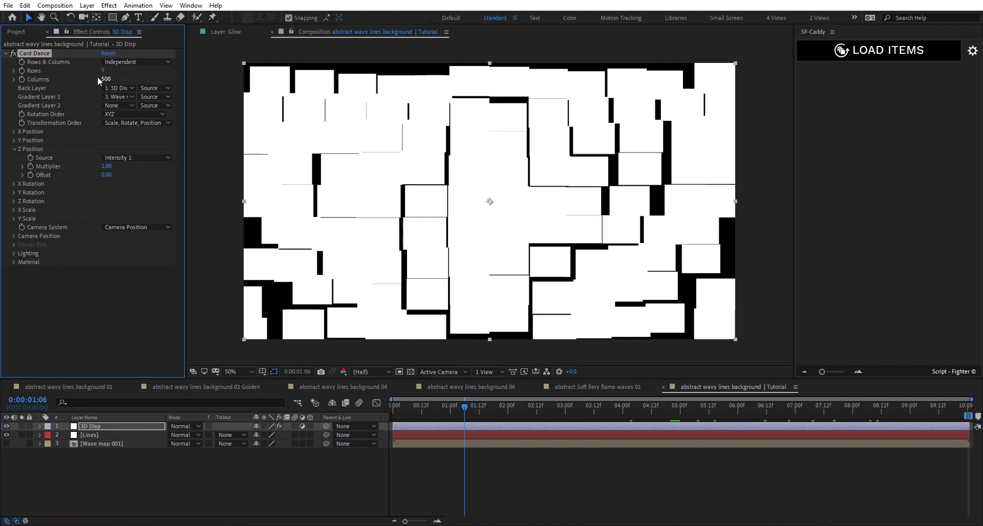
left_click(104, 70)
type("100")
key("Return")
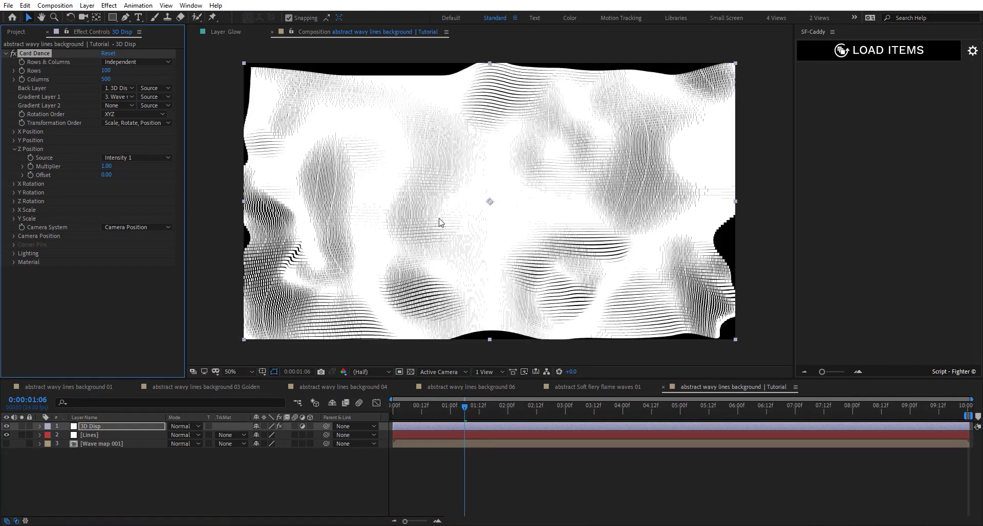
Set the Card Dance Z Position multiplier to 0.2
mouse_move(106, 166)
left_mouse_down()
mouse_move(125, 166)
mouse_move(100, 167)
left_mouse_up()
left_click(107, 167)
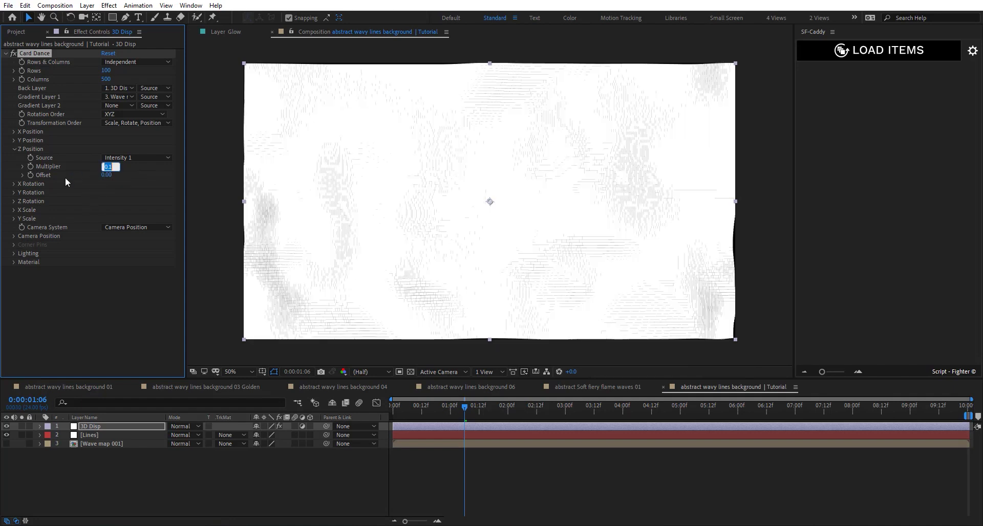
type("0.2")
key("Return")
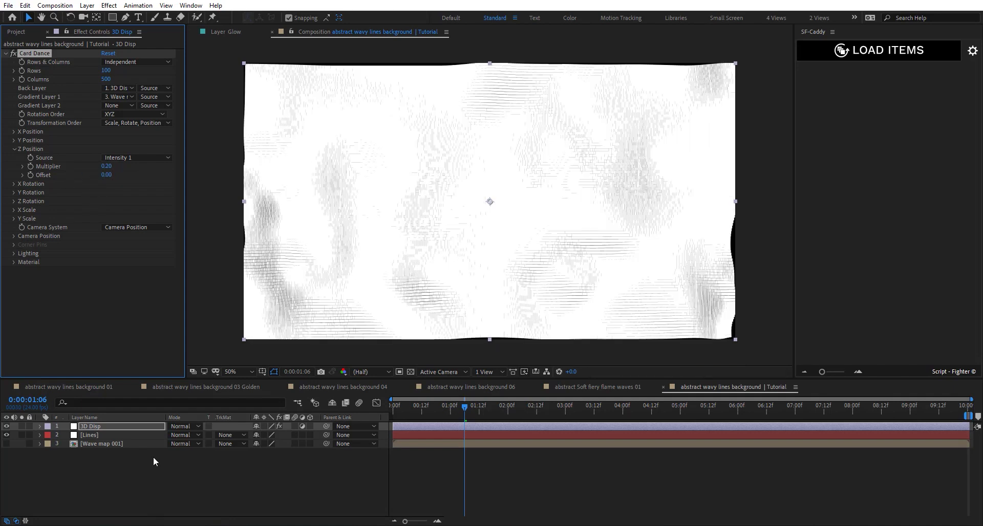
Switch the Card Dance camera system to Comp Camera and add a two-node camera with the preset settings
left_click(118, 226)
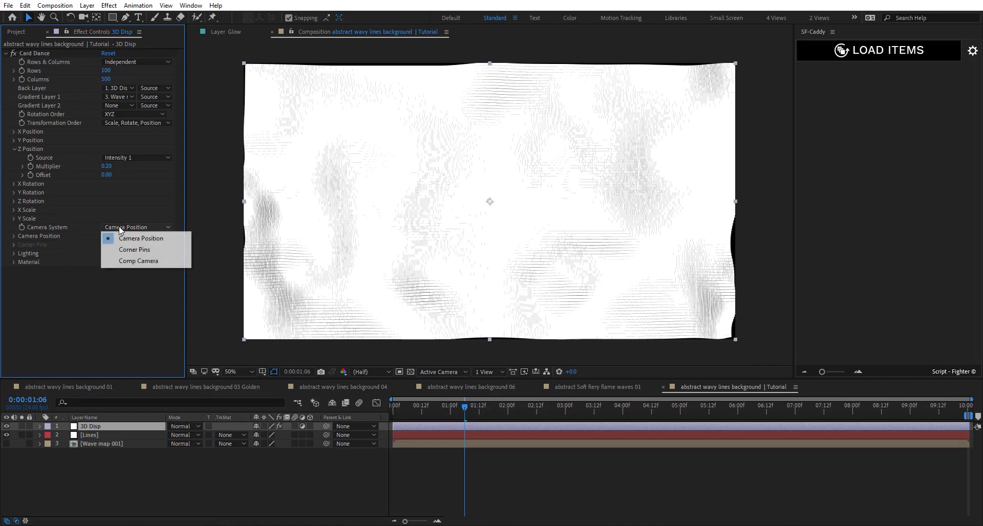
left_click(129, 260)
right_click(241, 475)
mouse_move(279, 365)
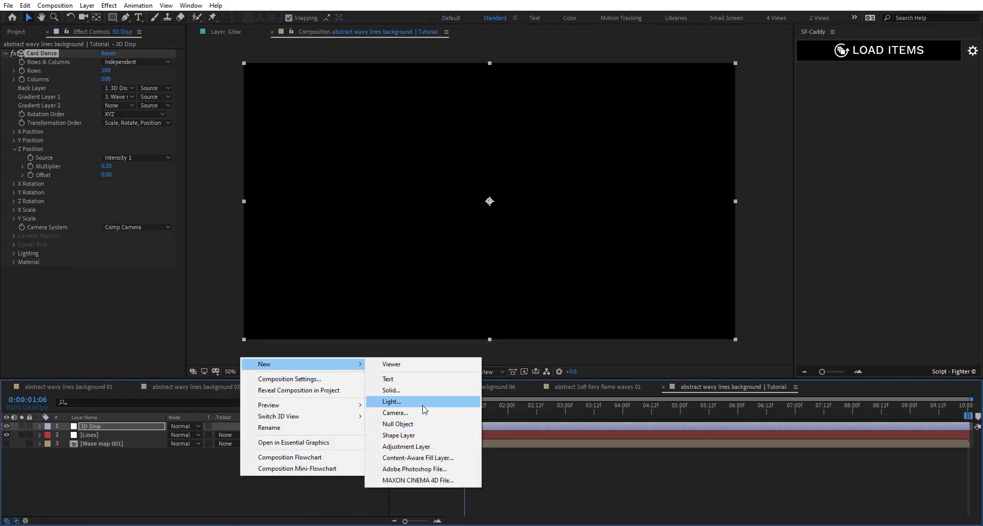
left_click(395, 412)
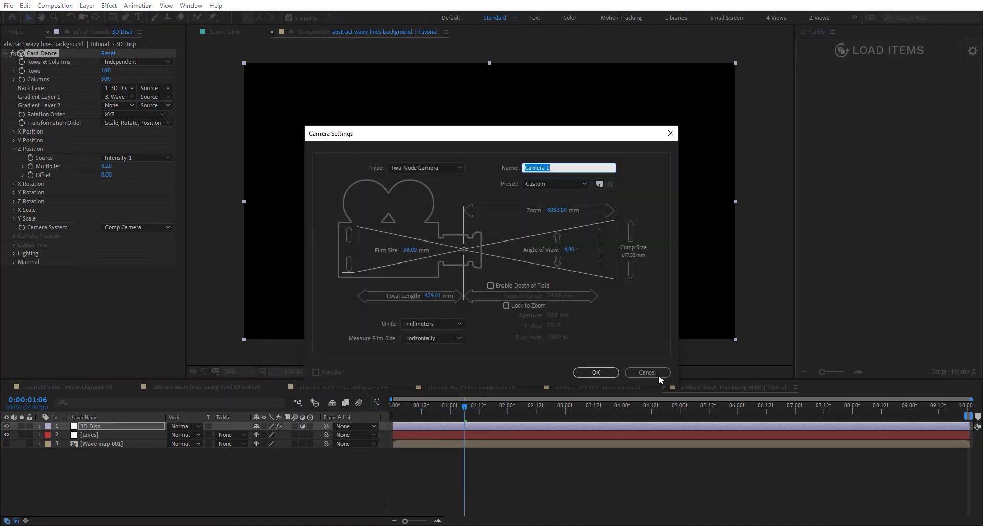
left_click(598, 375)
left_click(144, 425)
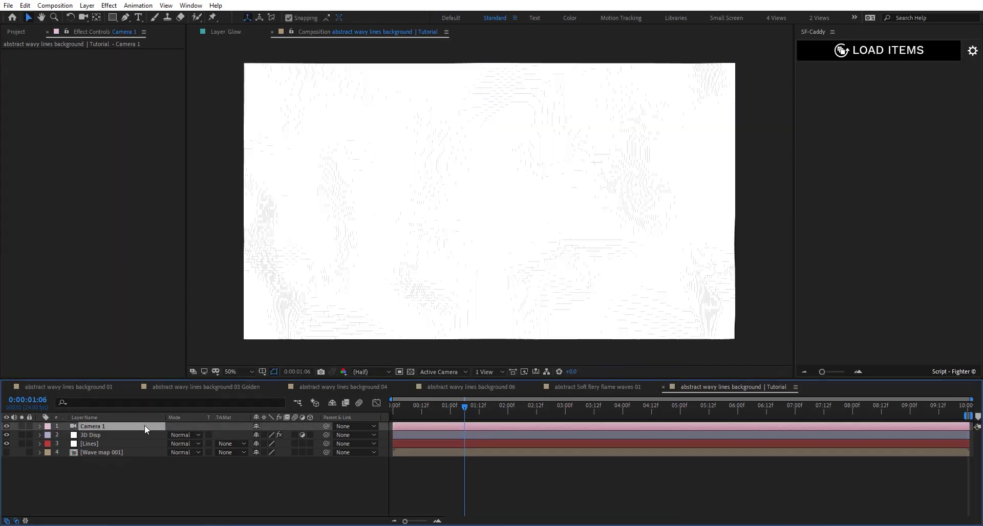
Create an orbit null for Camera 1
left_click(40, 426)
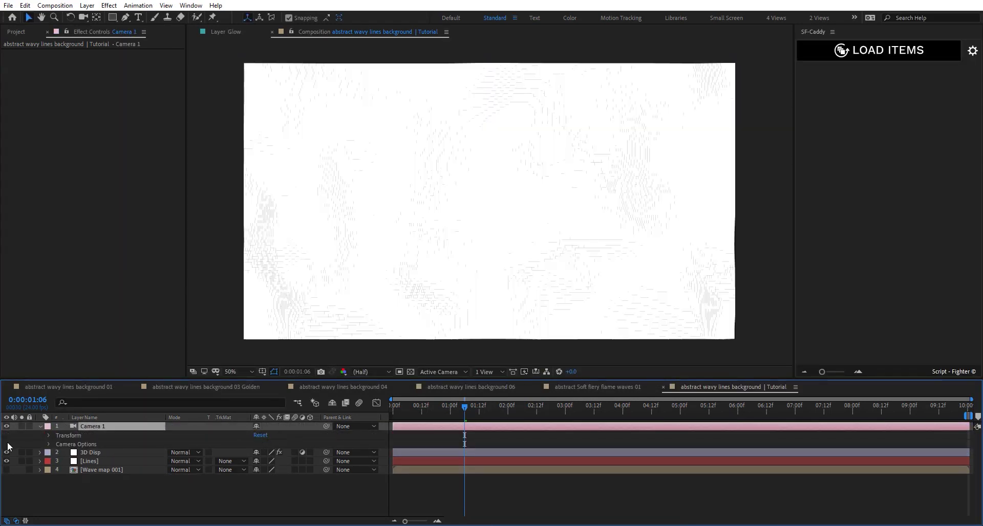
right_click(103, 425)
mouse_move(167, 357)
left_click(277, 370)
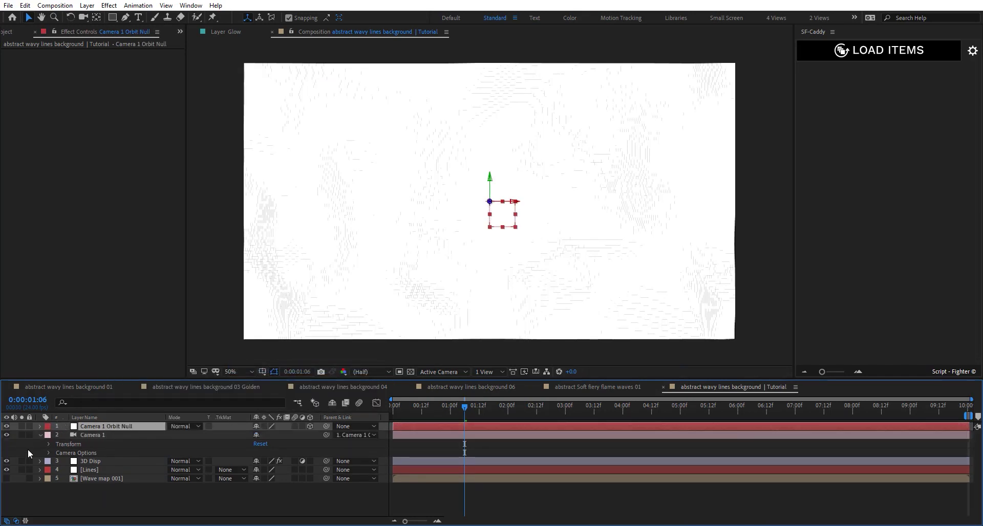
Set the camera orbit null's X Rotation to 75°
key("r")
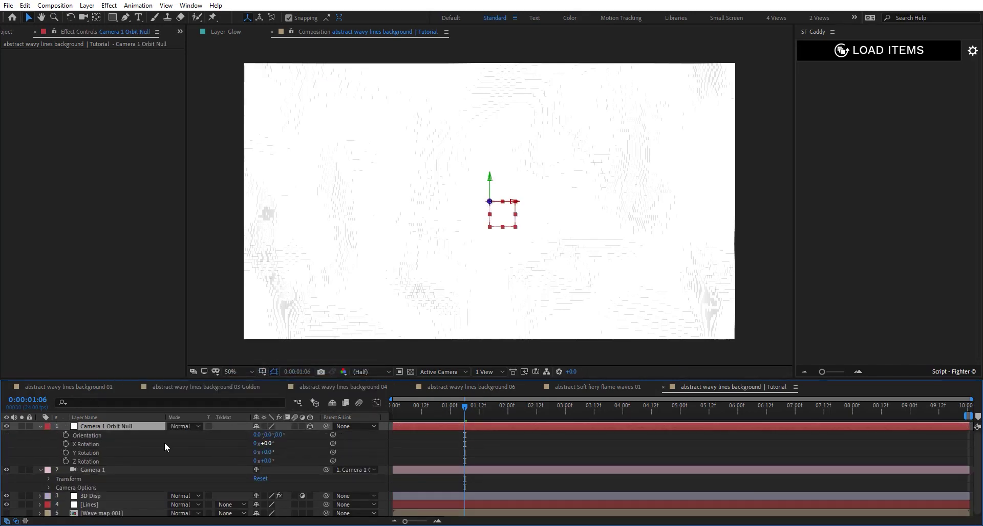
left_click(266, 443)
type("75")
key("Return")
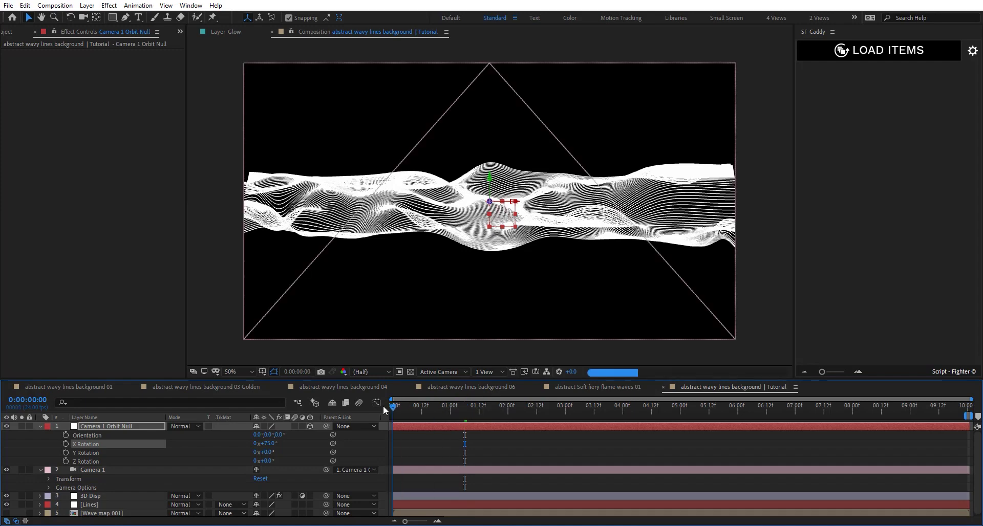
End the work area at 0:00:06:11 and preview the wave animation from the start at full resolution
left_click(646, 410)
left_click(764, 409)
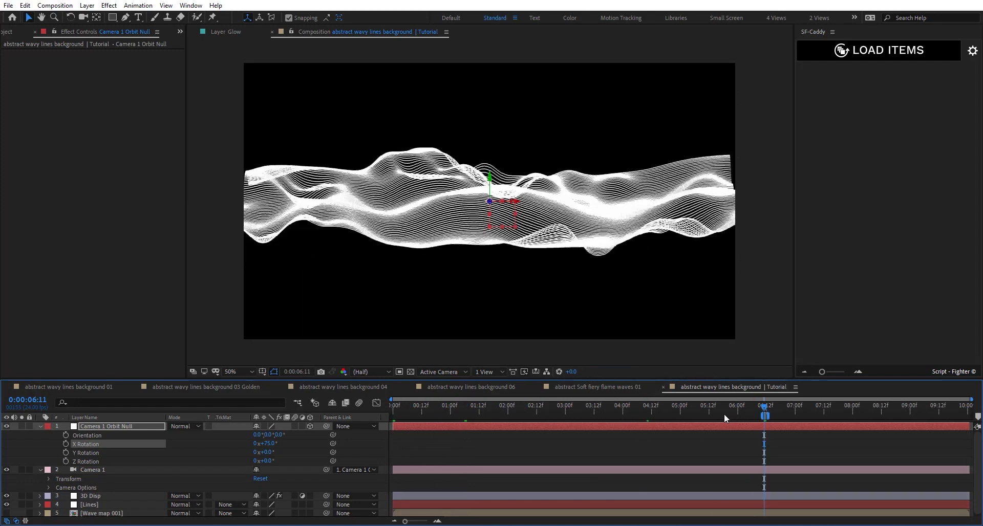
key("space")
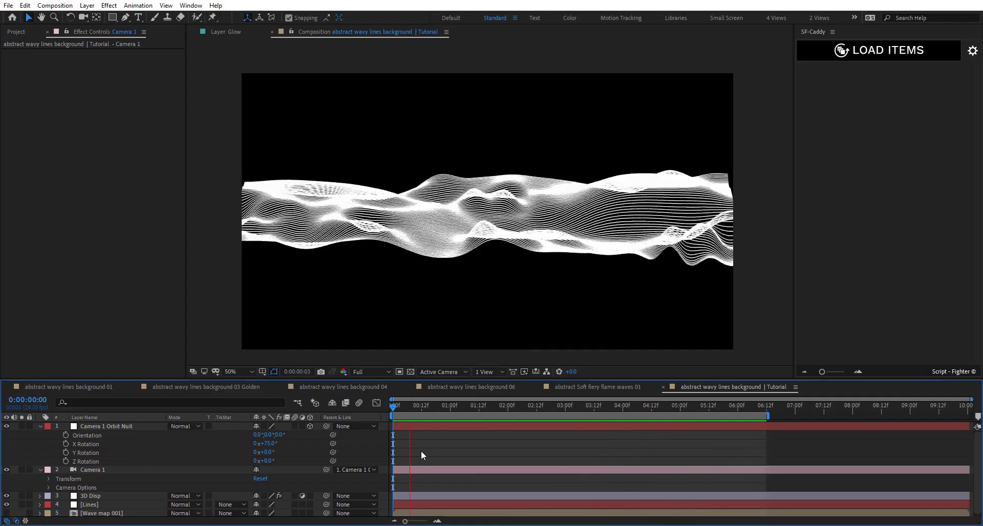
left_click(510, 438)
Try 1000 rows and 1000 columns in the 3D Disp layer's Card Dance effect, and undo the change
left_click(97, 497)
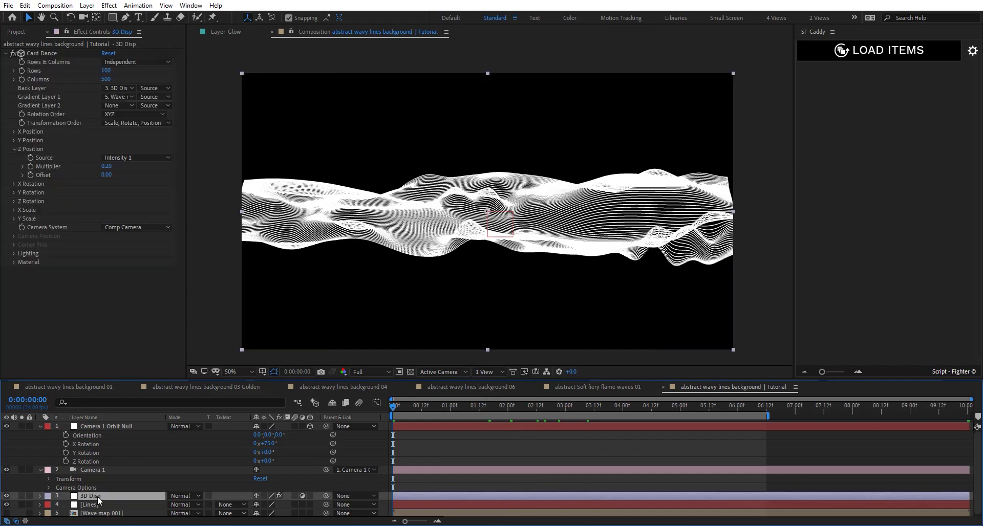
left_click(106, 70)
type("1000")
key("Return")
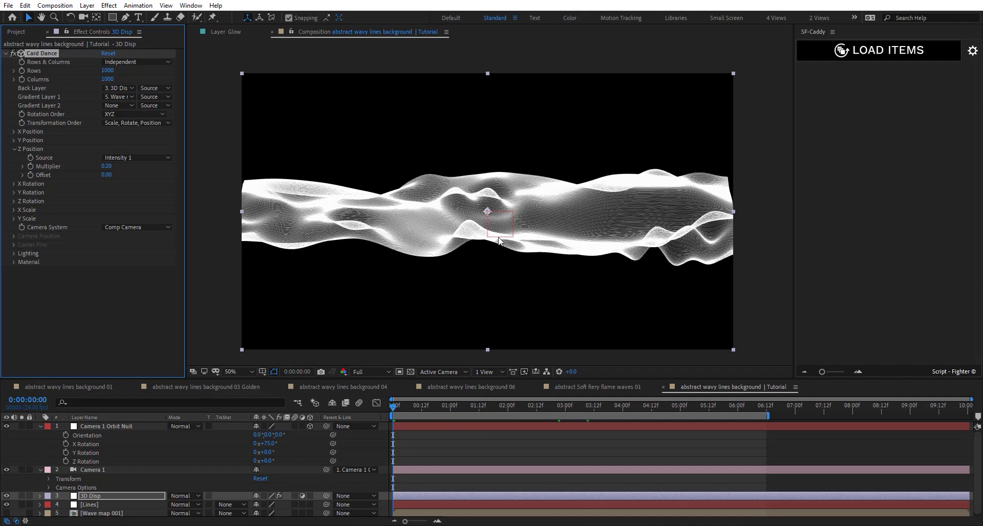
key("ctrl+z")
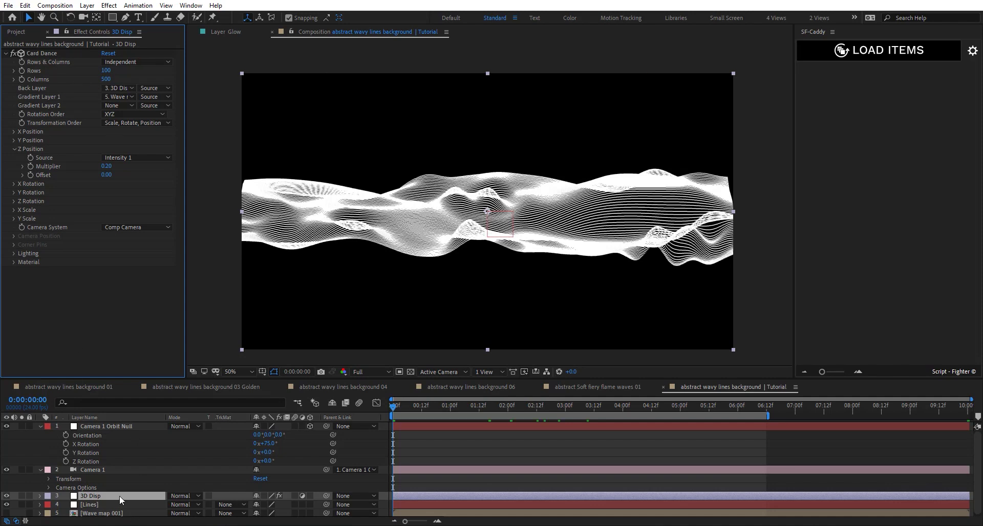
Add an adjustment layer directly above 3D Disp and name it Glow
key("ctrl+alt+y")
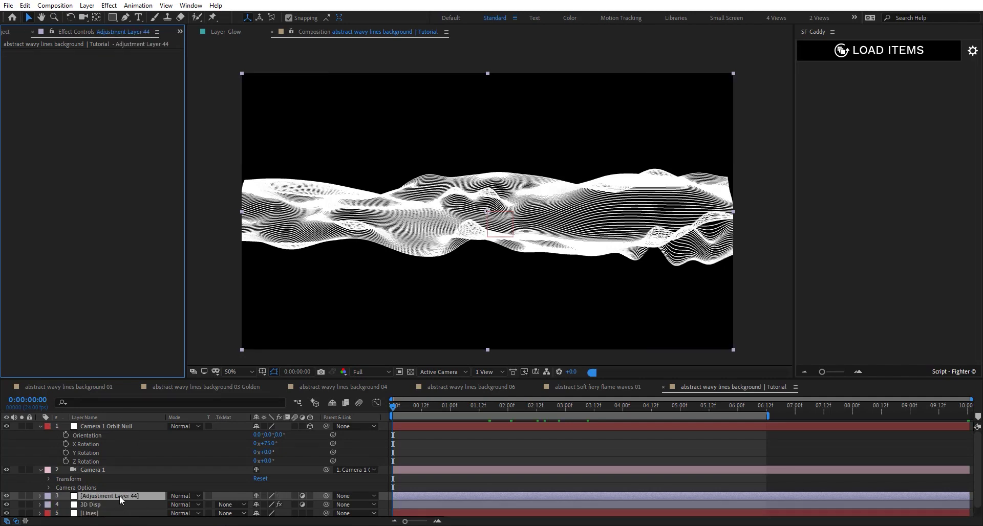
left_click(119, 496)
key("Return")
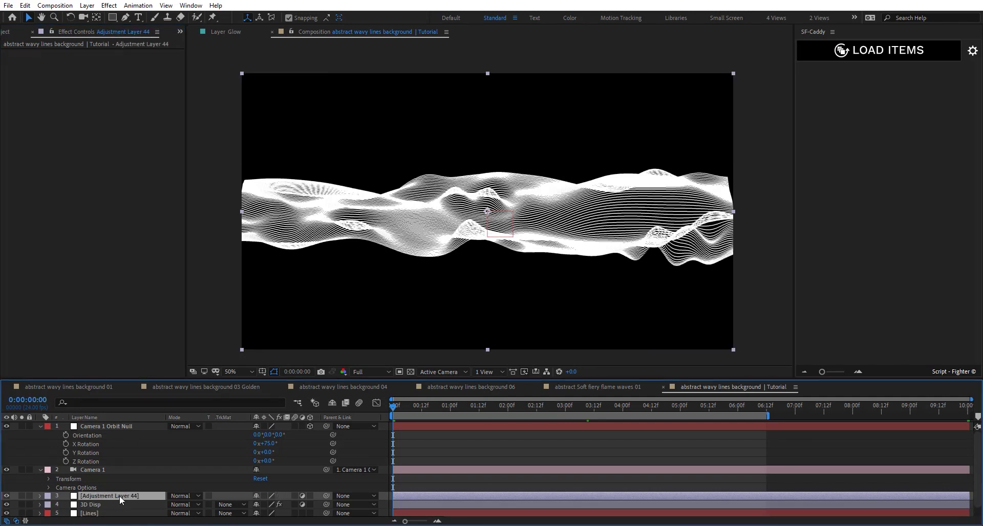
type("Glow")
key("Return")
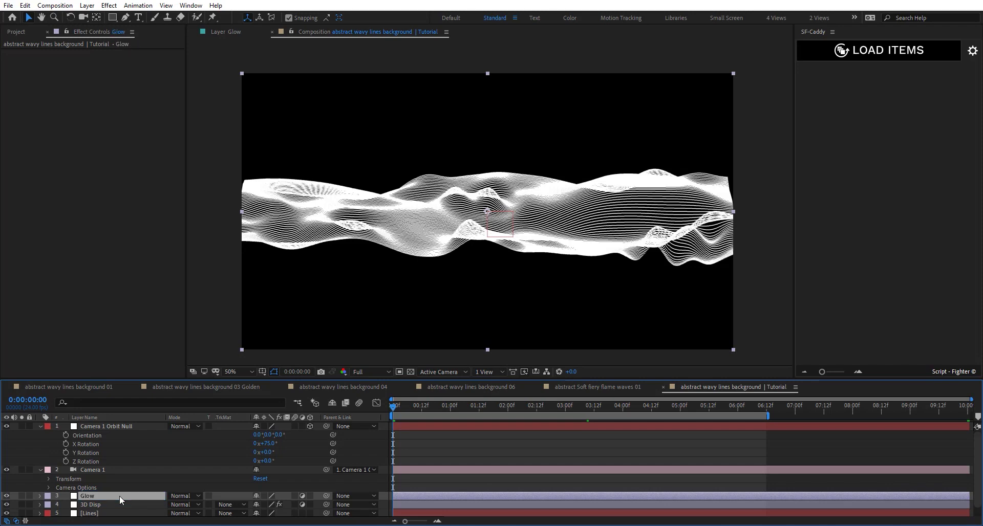
Apply a Glow effect to the Glow layer with threshold 100%, radius 250 and intensity 2.5
key("ctrl+space")
type("glow")
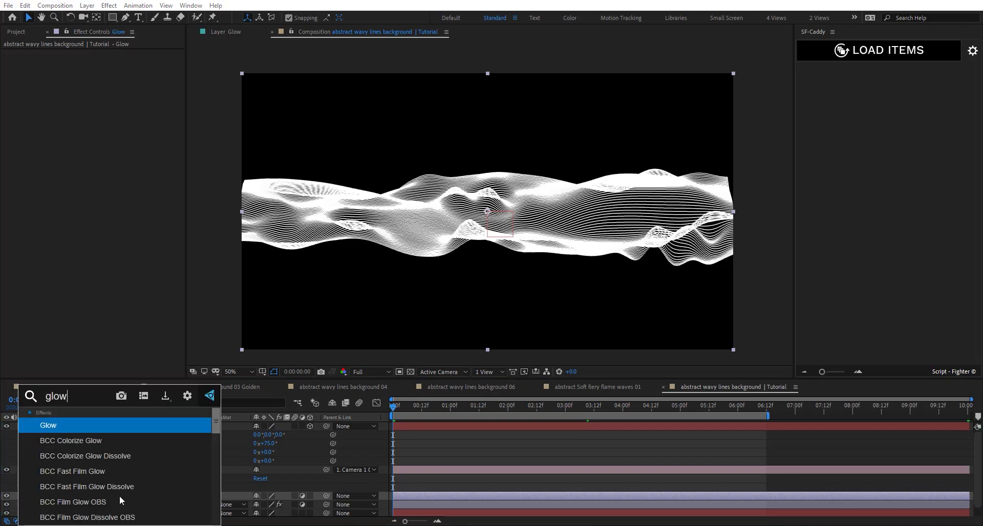
key("Return")
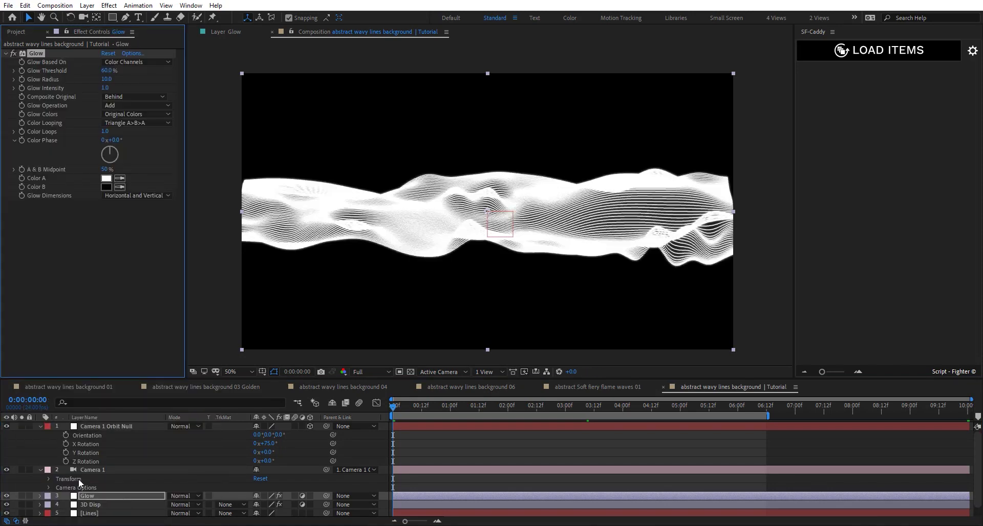
left_click(107, 70)
type("100")
key("Return")
left_click(106, 80)
type("250")
left_click(107, 88)
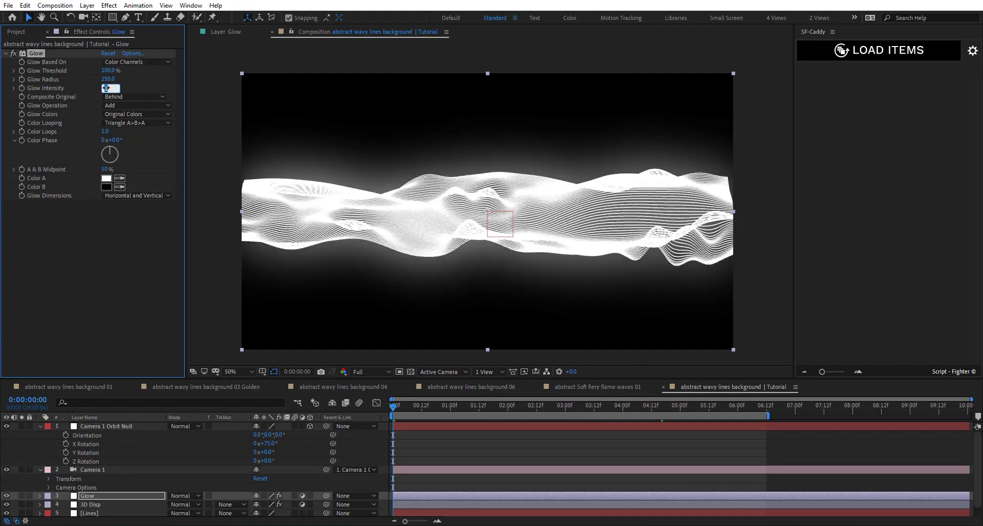
type("2.5")
key("Return")
Duplicate the Glow effect, reset the copy to its defaults, and set its intensity to 0.1
key("ctrl+d")
left_click(108, 204)
left_click(105, 239)
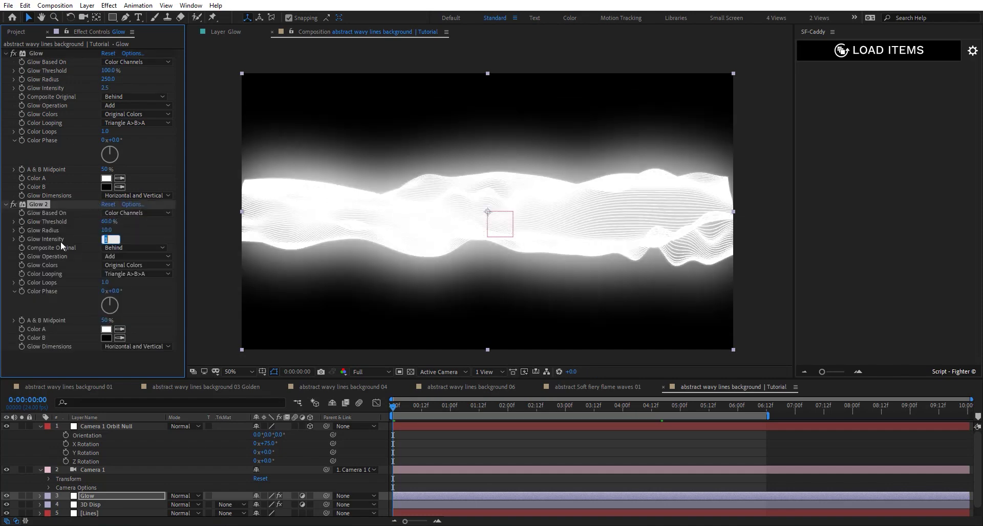
key("BackSpace")
type(".1")
key("Return")
Add Fast Box Blur to the Glow layer with blur radius 3 and Repeat Edge Pixels enabled
key("ctrl+space")
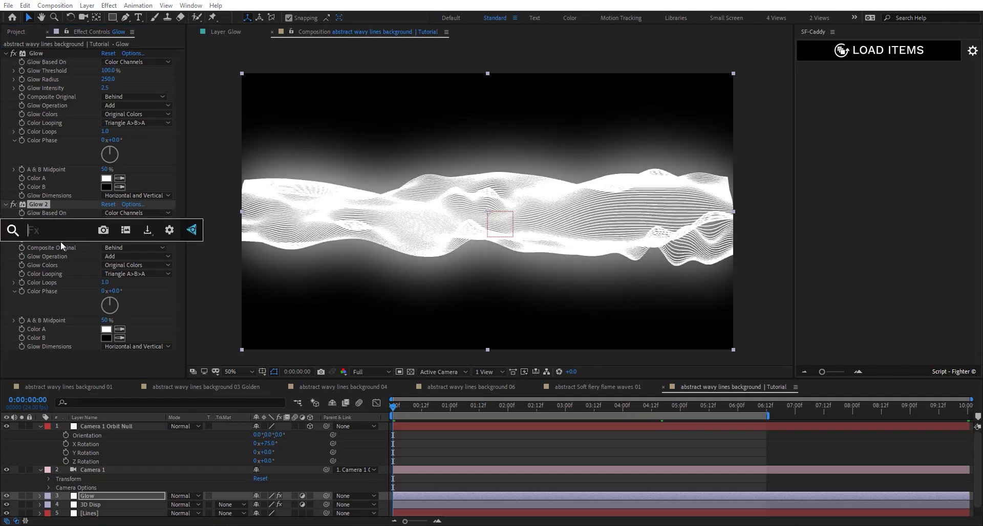
type("fad")
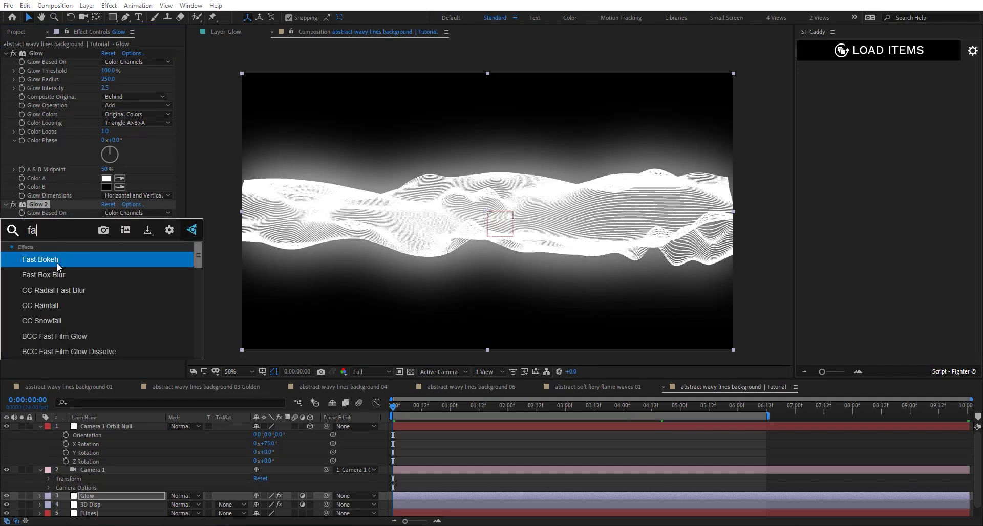
left_click(58, 274)
type("3")
key("Return")
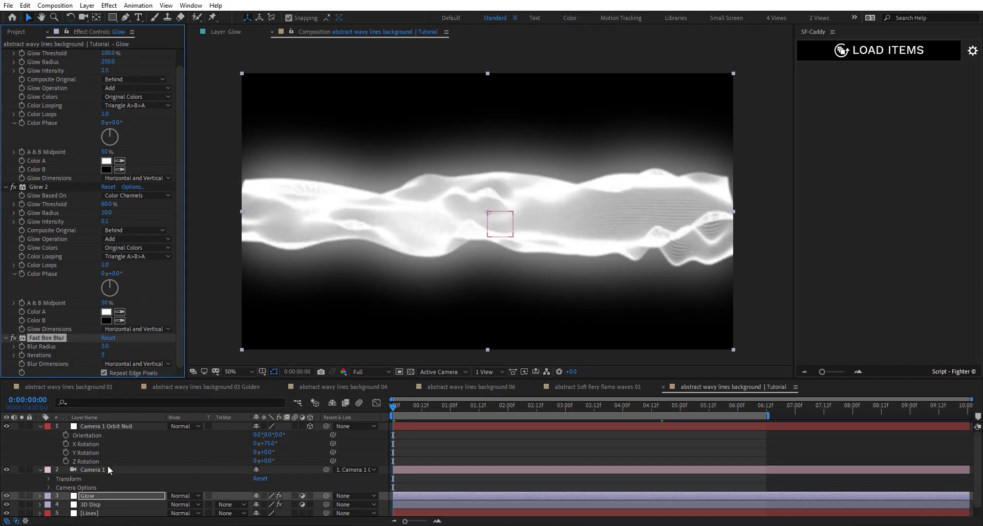
Apply CC Cross Blur to the 3D Disp layer with Radius X 50 and Repeat Edge Pixels enabled
left_click(93, 506)
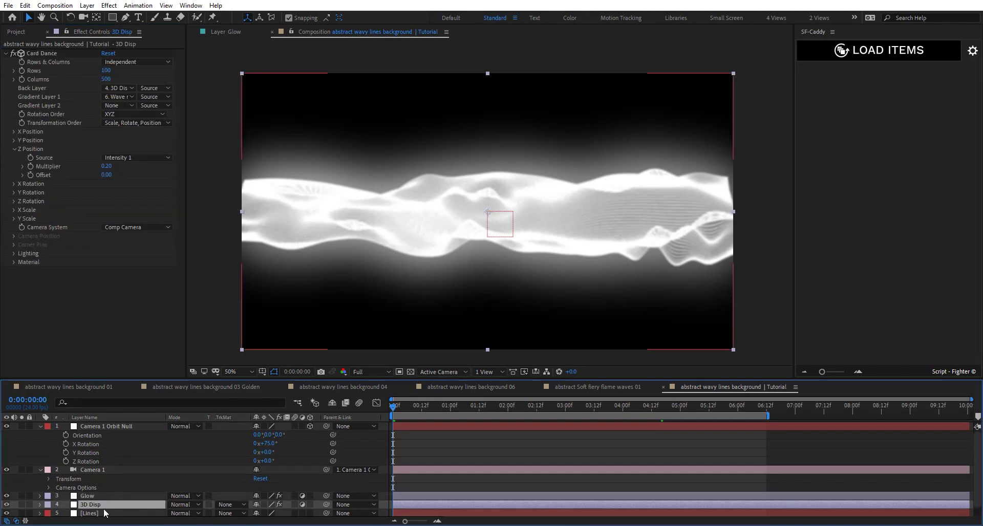
key("ctrl+space")
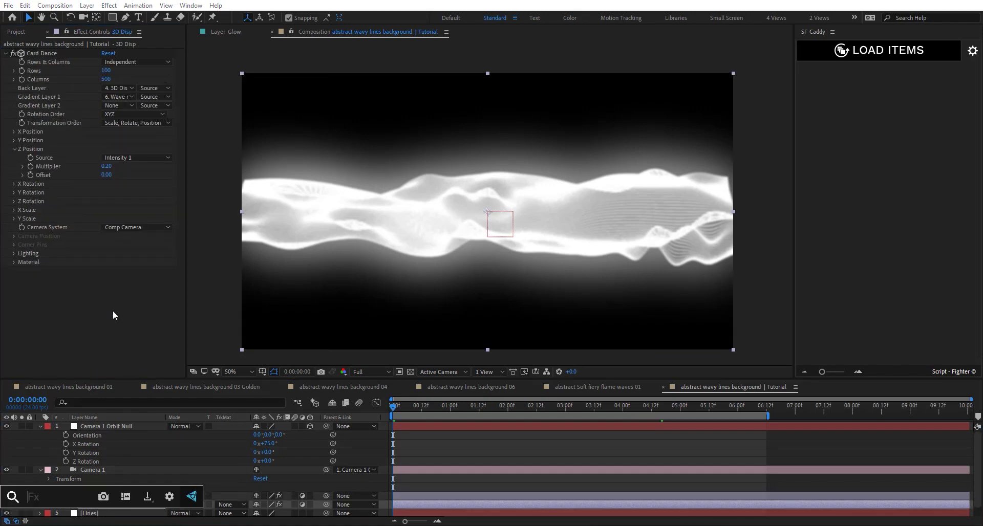
type("cc cr")
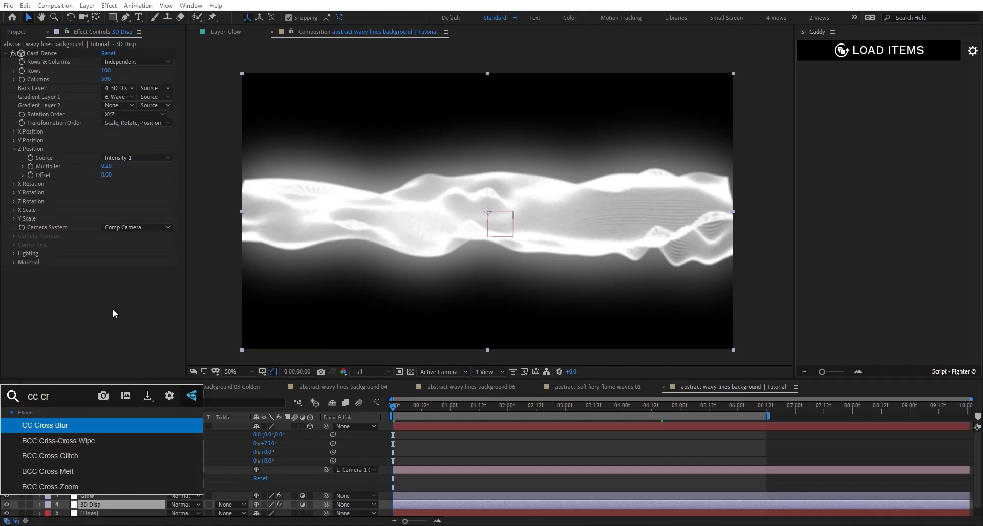
key("Return")
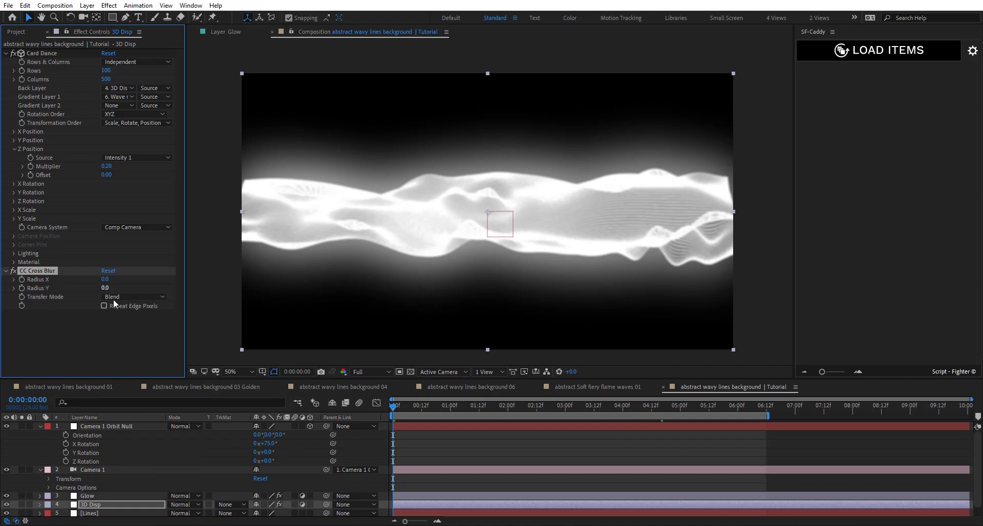
left_click(105, 280)
type("50")
key("Return")
left_click(104, 306)
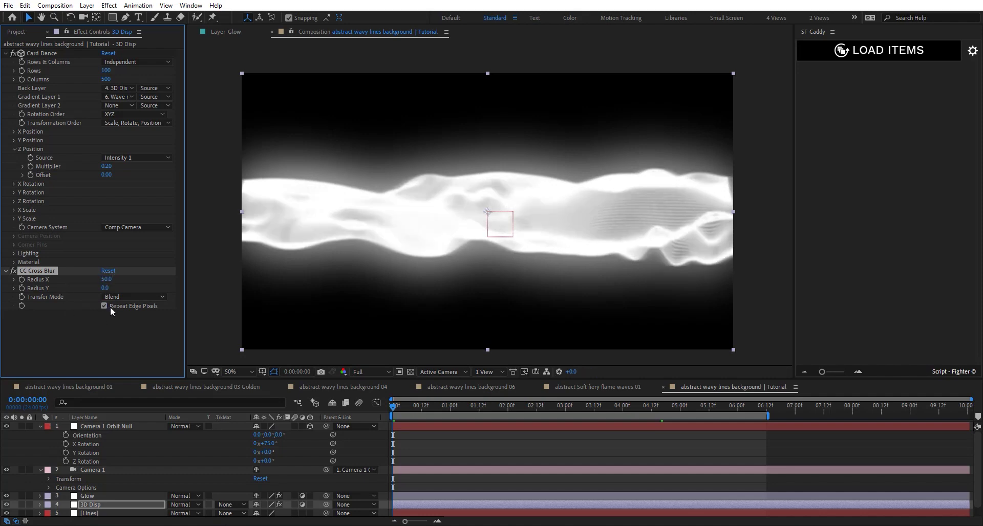
Duplicate CC Cross Blur and set the copy's transfer mode to Add and its Radius X to 40
key("ctrl+d")
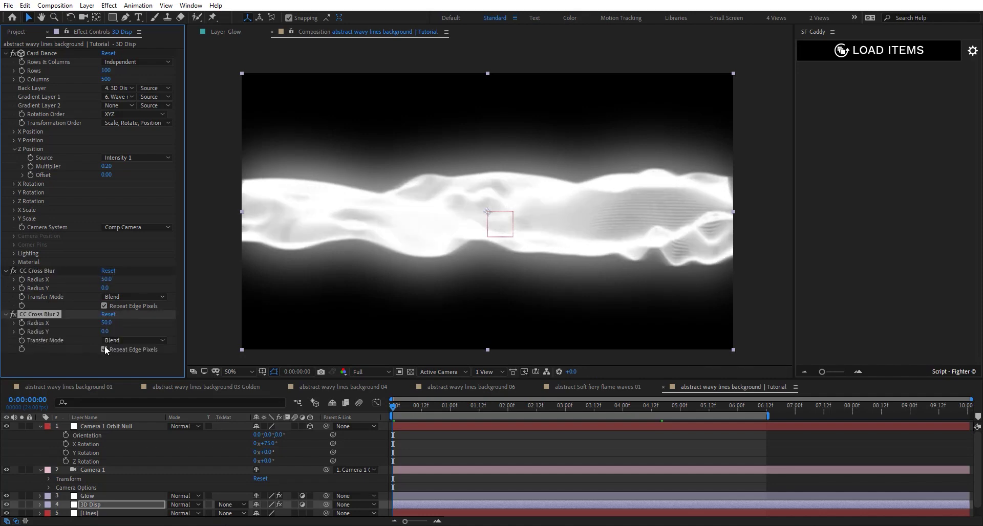
left_click(127, 340)
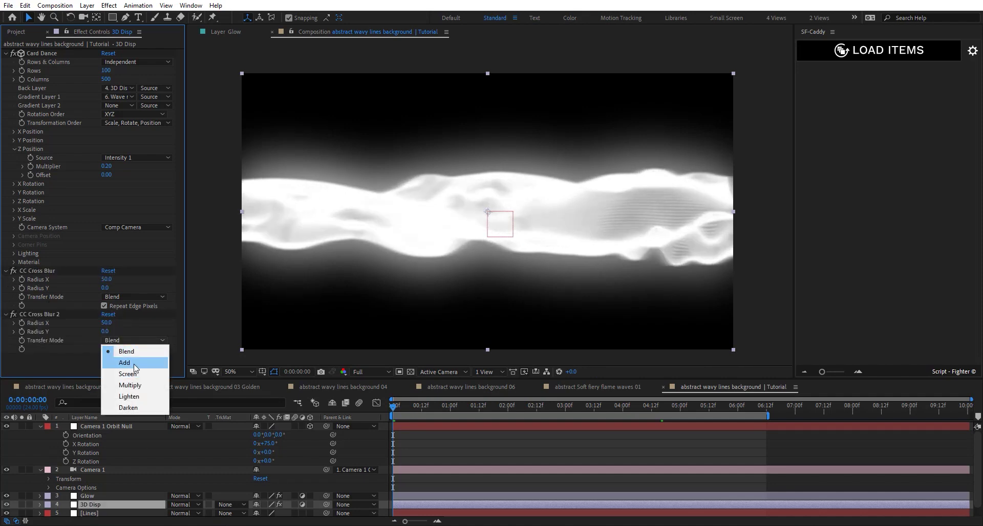
left_click(118, 363)
left_click(106, 323)
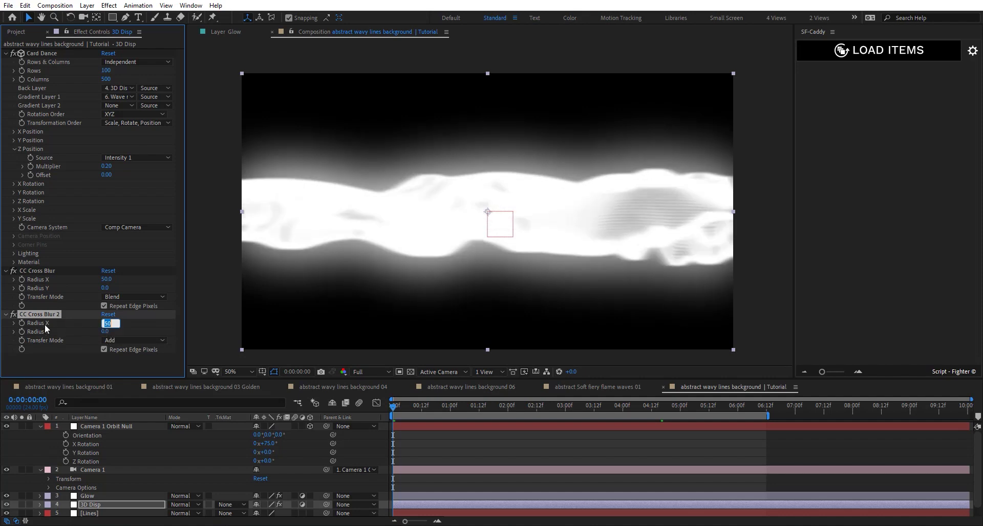
type("40")
key("Return")
Examine the cross-blurred waves up close in the composition view
key("period")
key("period")
key("comma")
mouse_move(637, 246)
left_mouse_down()
mouse_move(478, 246)
mouse_move(625, 232)
left_mouse_up()
key("comma")
key("h")
left_click_drag(583, 204, 582, 204)
key("v")
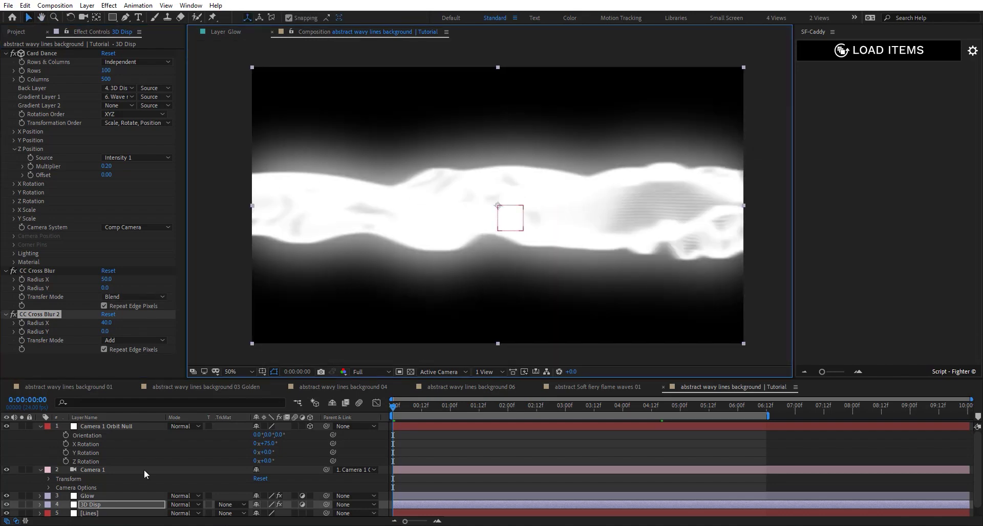
Apply Venetian Blinds to the Lines layer with a width of 1
left_click(121, 513)
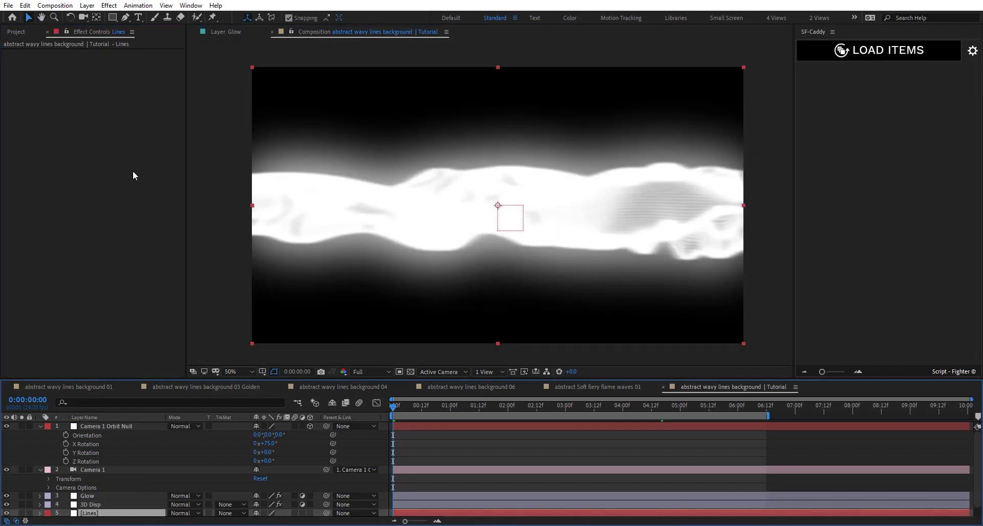
key("ctrl+space")
type("vene")
key("Return")
left_click(104, 99)
type("1")
key("Return")
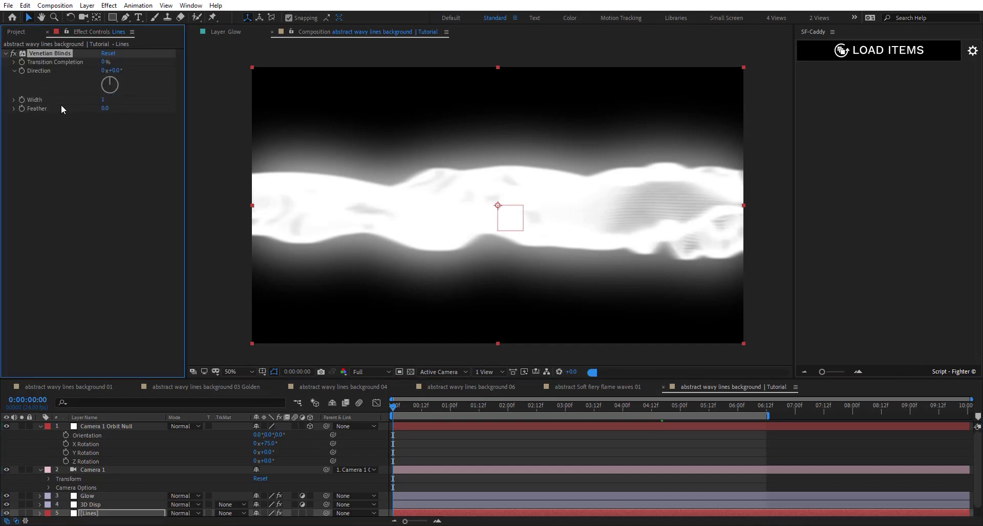
Raise the Venetian Blinds transition completion to 99% and check the thinned lines up close
left_click_drag(102, 64, 131, 63)
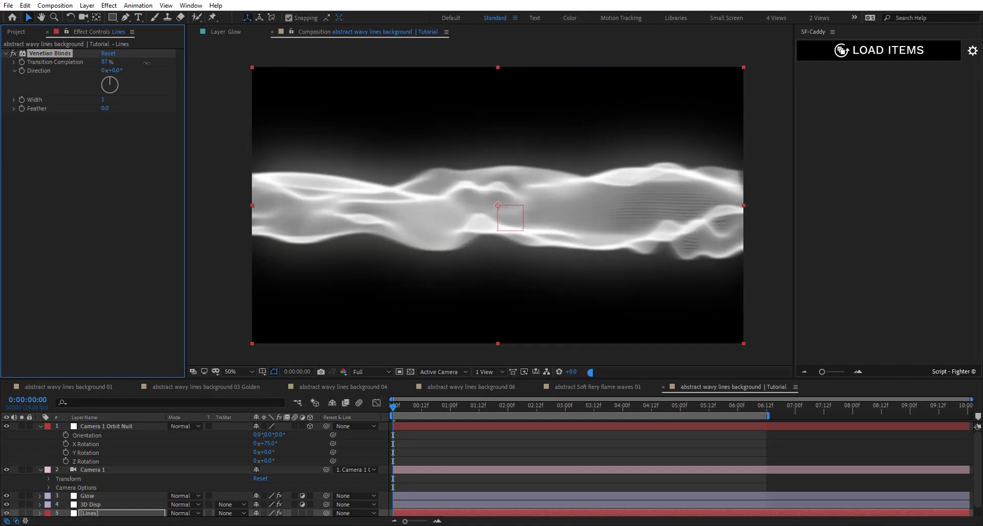
left_click_drag(147, 63, 67, 66)
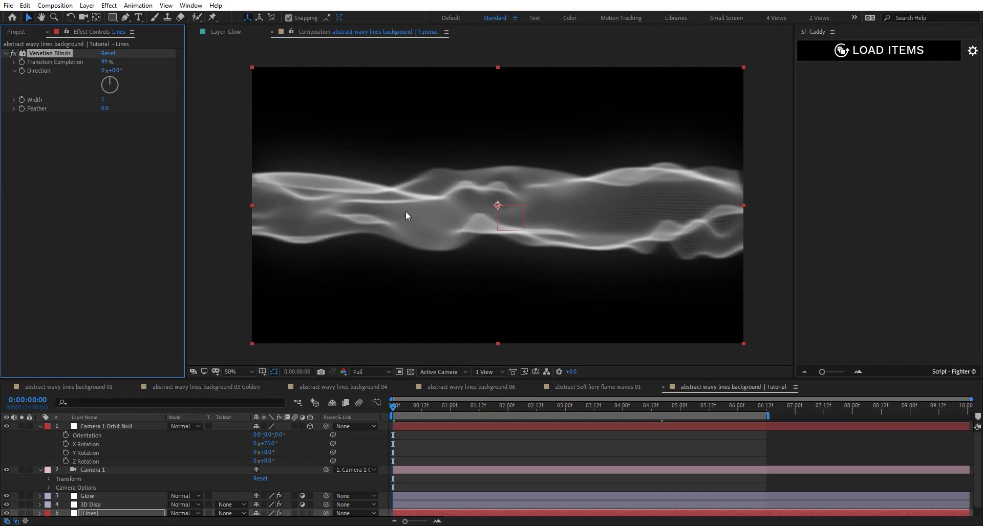
key("period")
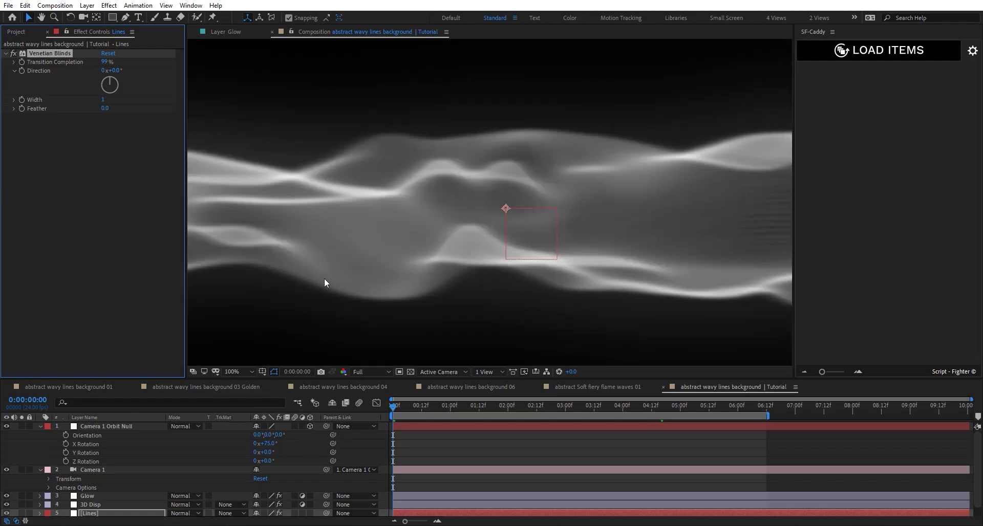
key("comma")
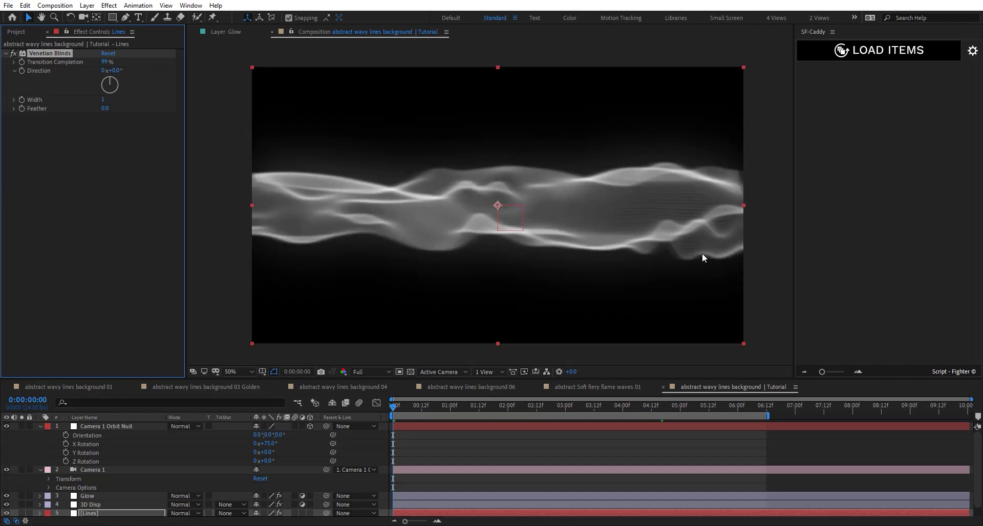
Collapse the camera and orbit null properties, and apply CC Toner to the Glow layer with Tones set to Pentone
left_click(41, 470)
left_click(41, 426)
left_click(95, 453)
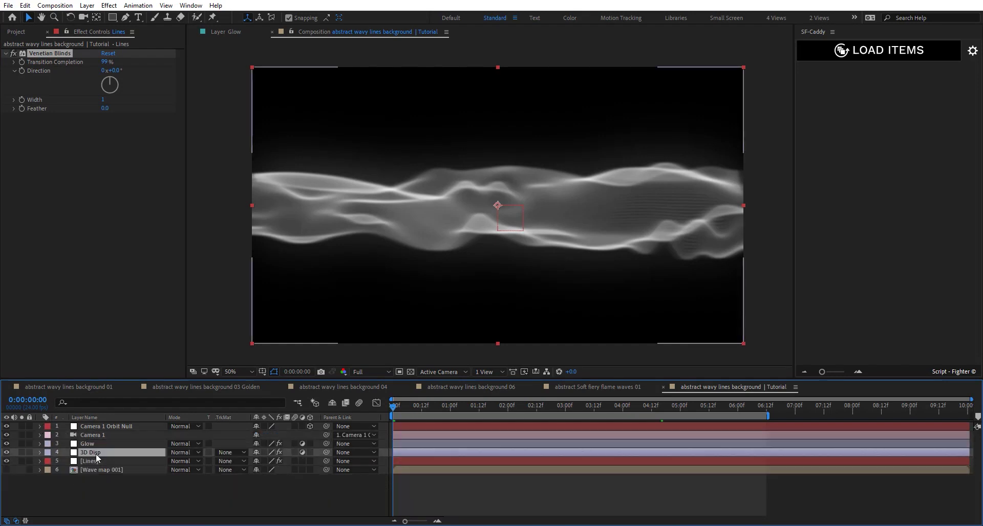
left_click(99, 444)
key("ctrl+space")
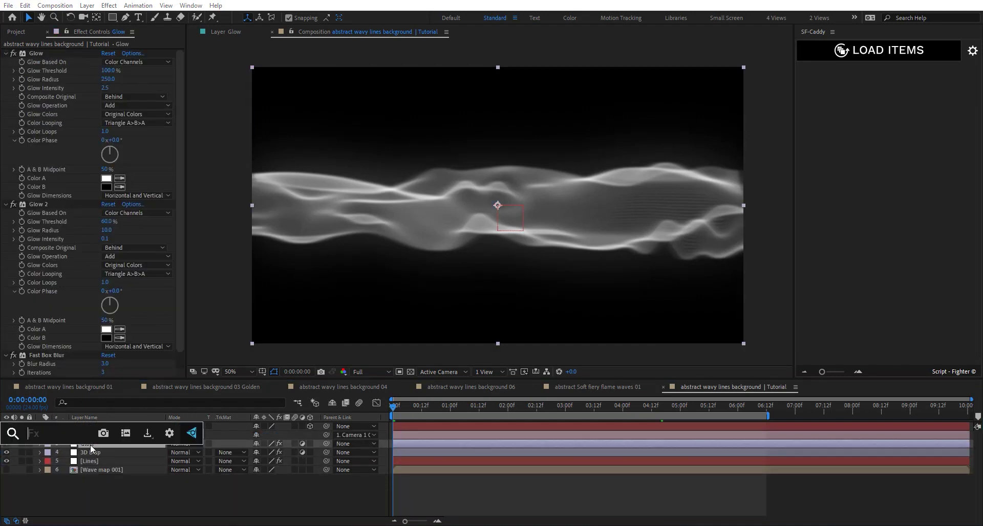
type("cc to")
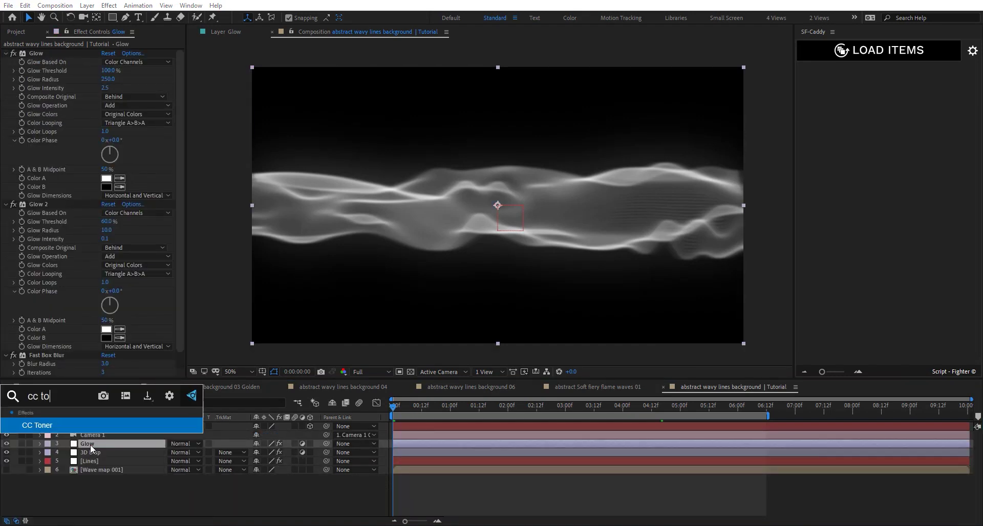
key("Return")
left_click(134, 320)
left_click(129, 355)
Set the hue of both the Brights and Midtones colors in CC Toner to 200°
left_click(106, 338)
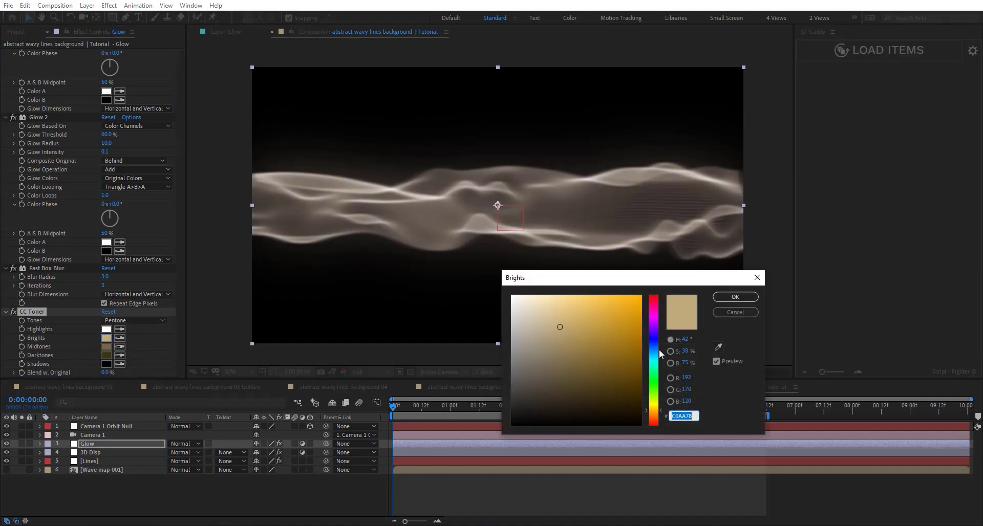
left_click(685, 339)
type("200")
key("Return")
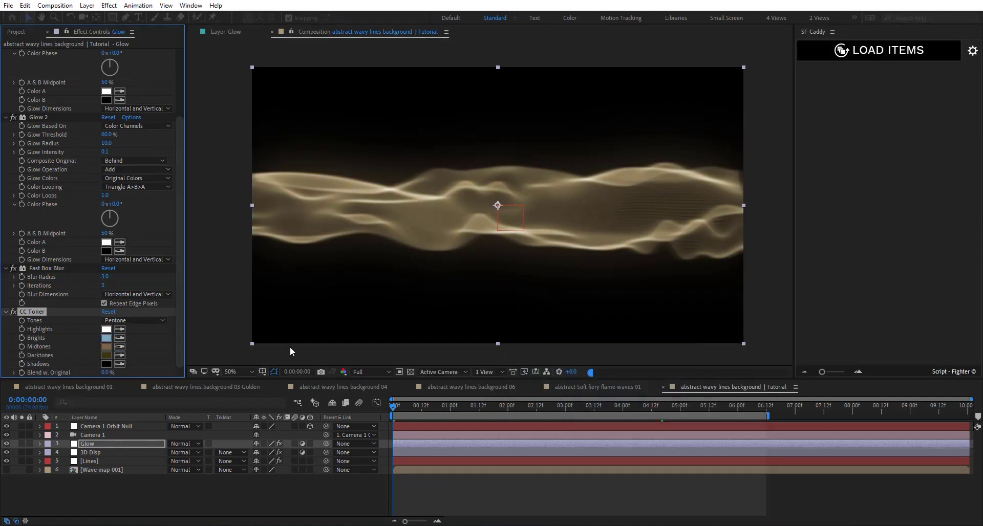
left_click(106, 347)
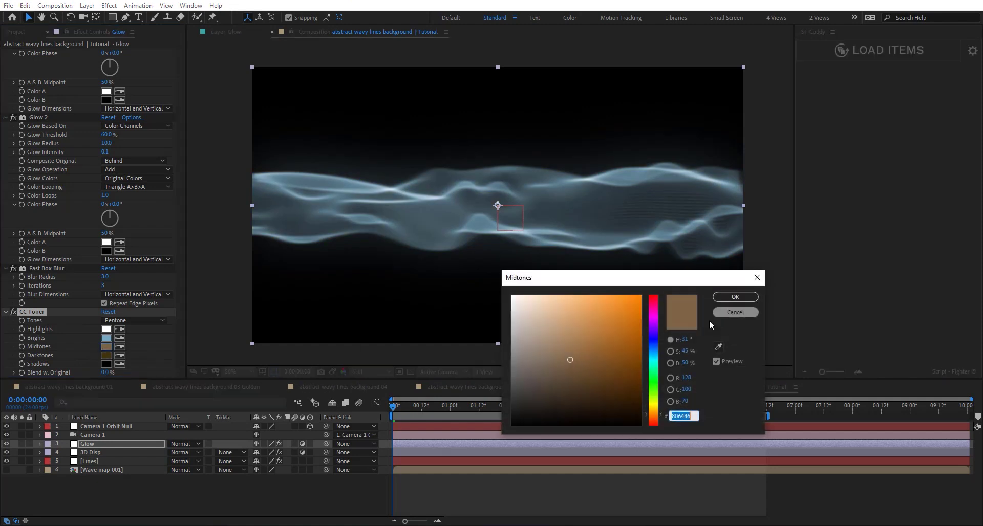
left_click(685, 340)
type("200")
key("Return")
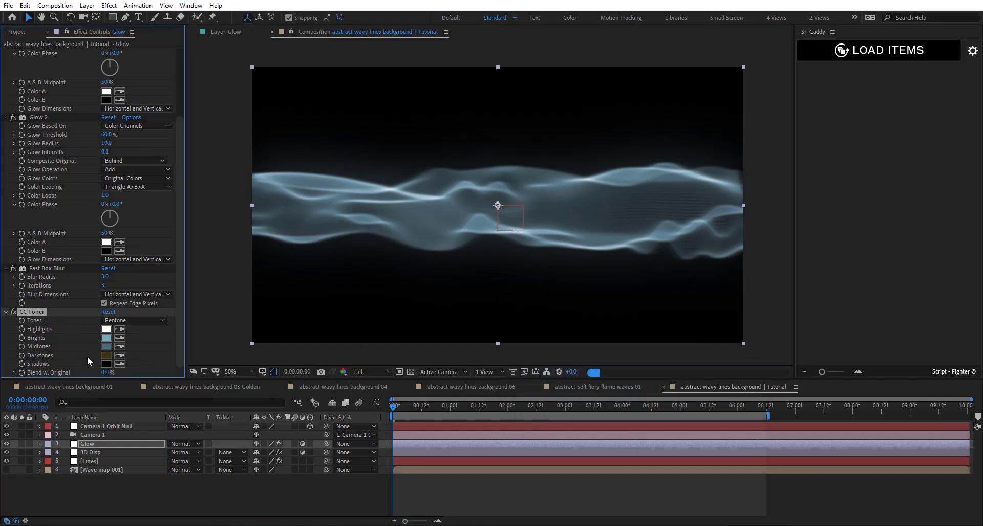
Set the hue of CC Toner's Darktones color to 200° on the Glow layer
left_click(106, 355)
left_click(684, 340)
type("200")
key("Return")
Duplicate the Glow layer and set the copy's blending mode to Overlay
left_click(131, 443)
key("ctrl+d")
left_click(196, 440)
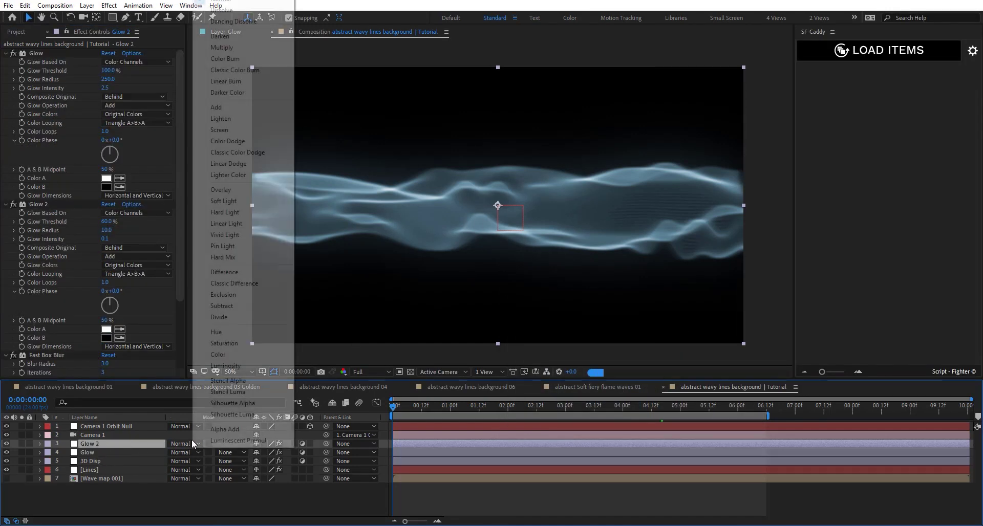
left_click(231, 190)
scroll(36, 268, "down", 4)
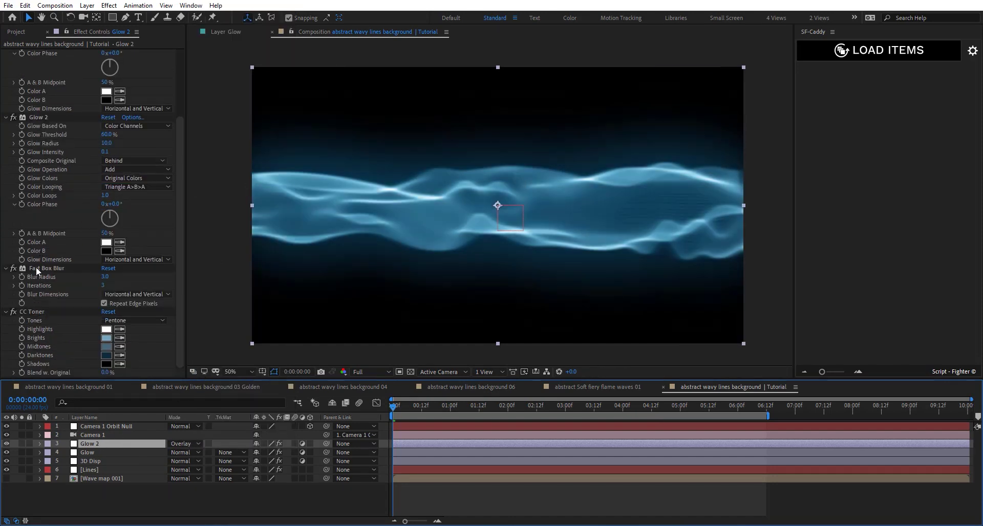
Apply Curves to the duplicated glow layer and pull its Alpha curve steeply down, rising only near the bright end
key("ctrl+space")
type("cur")
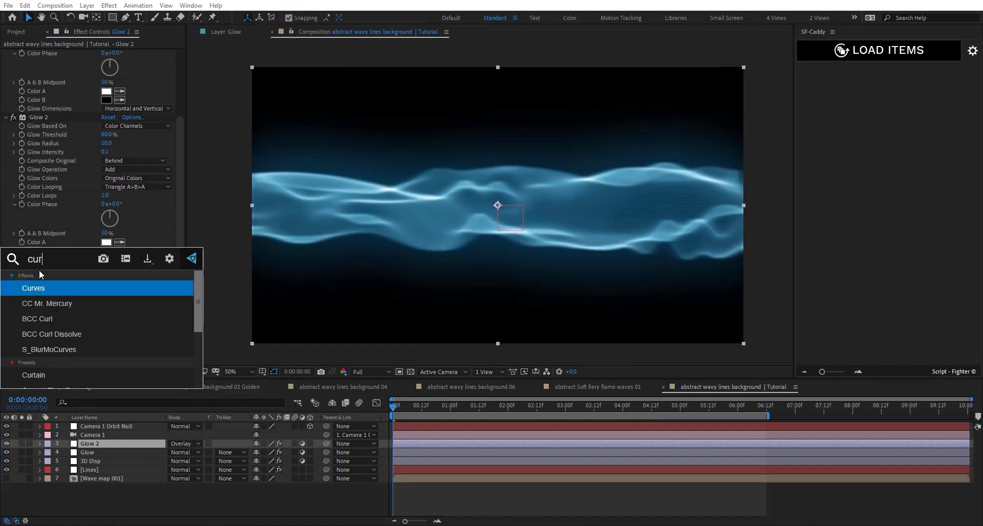
key("Return")
left_click(146, 184)
left_click(146, 240)
mouse_move(145, 228)
left_mouse_down()
mouse_move(137, 317)
mouse_move(116, 334)
mouse_move(27, 336)
left_mouse_up()
left_click(125, 208)
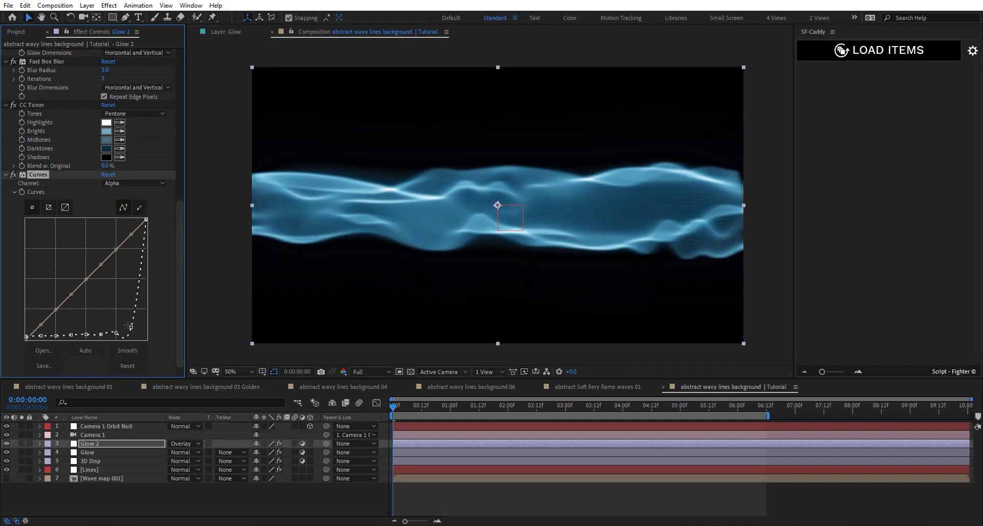
left_click_drag(131, 327, 136, 301)
Compare the duplicated glow layer with and without its second Glow effect, leaving that effect switched off
scroll(163, 281, "up", 3)
scroll(34, 172, "up", 2)
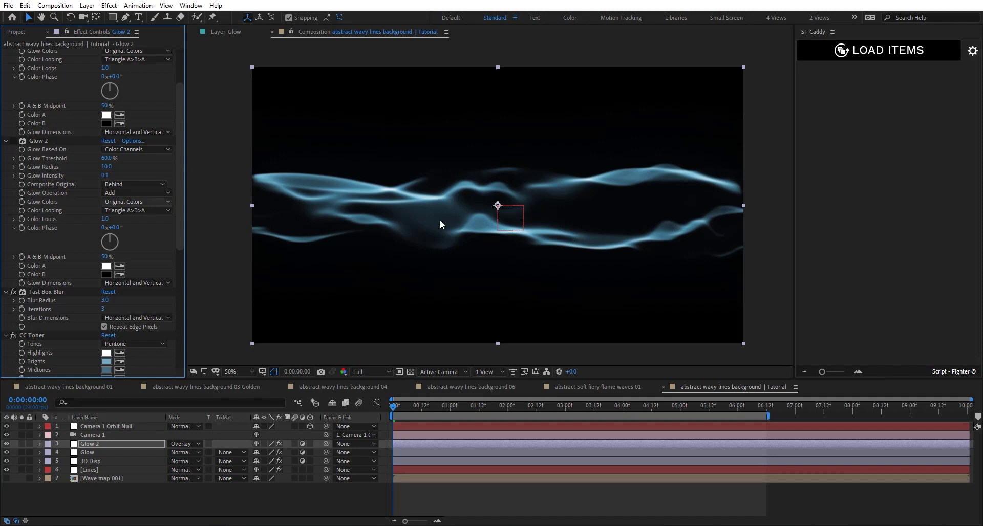
left_click(14, 141)
left_click(13, 141)
left_click(14, 141)
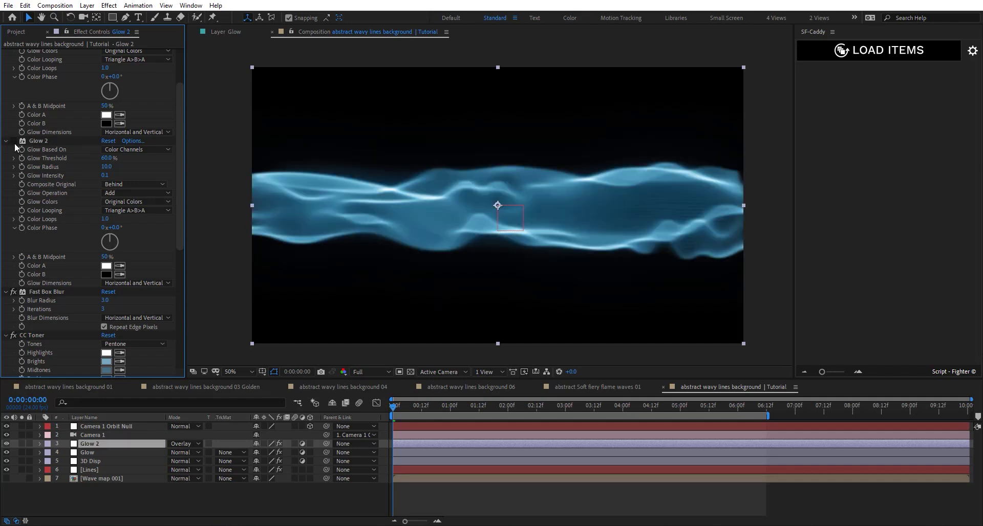
Duplicate the Glow 2 layer, set the copy's blending mode to Add and its opacity to 50%
left_click(131, 443)
key("ctrl+d")
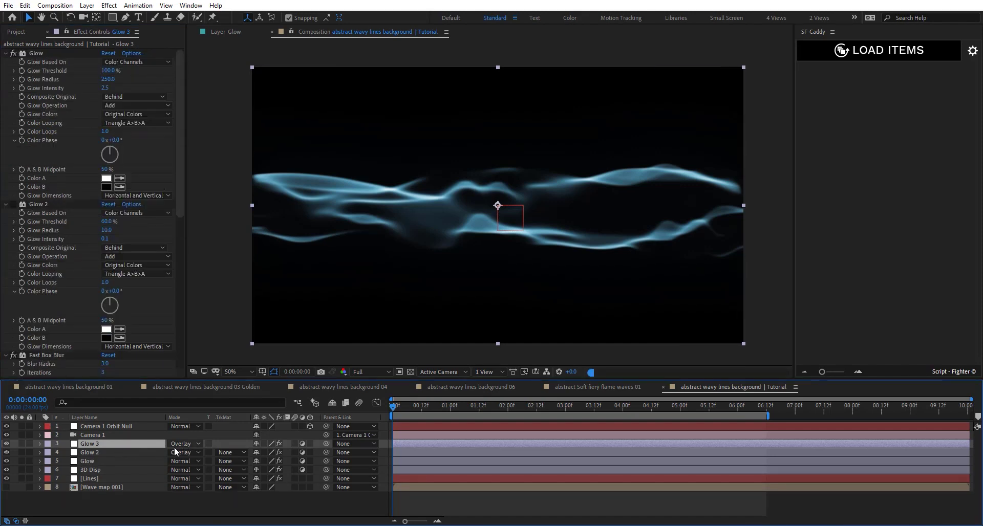
left_click(182, 443)
left_click(216, 107)
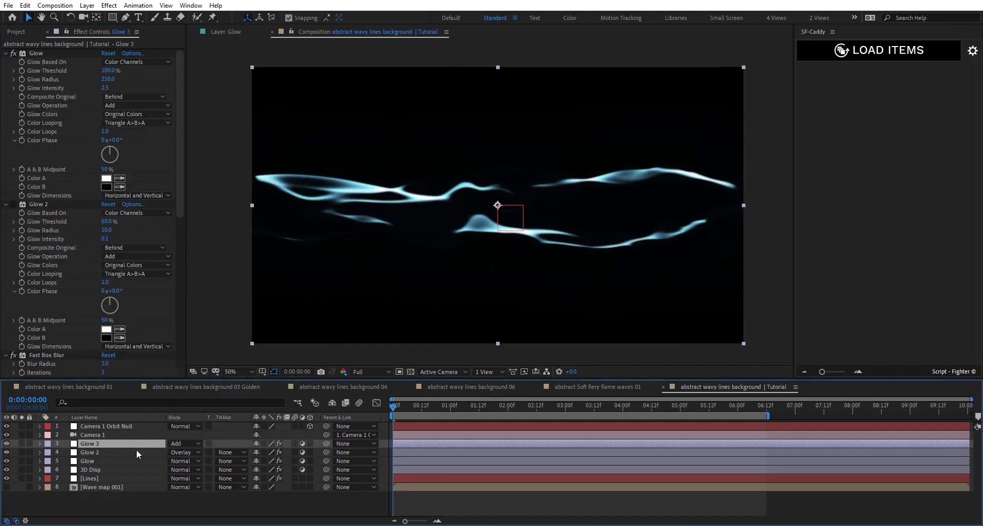
key("t")
left_click(255, 453)
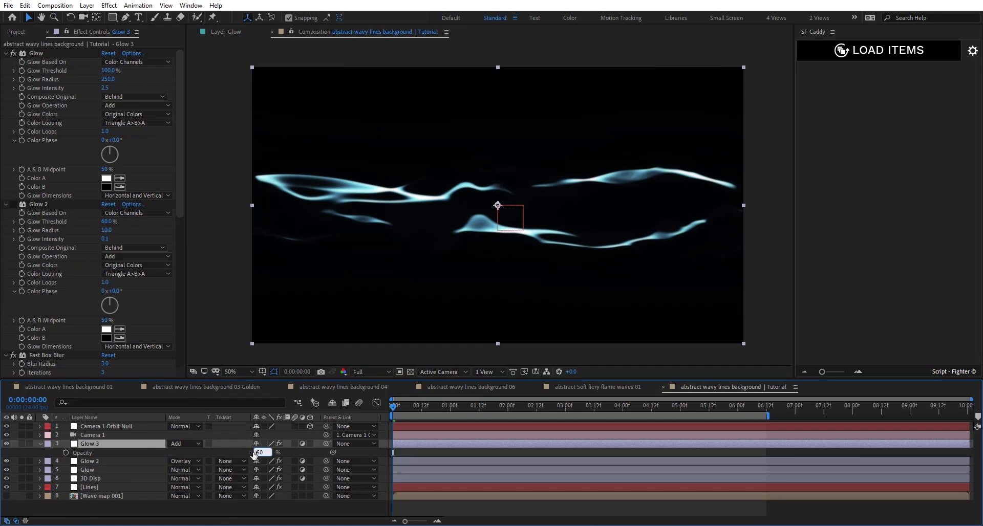
key("Return")
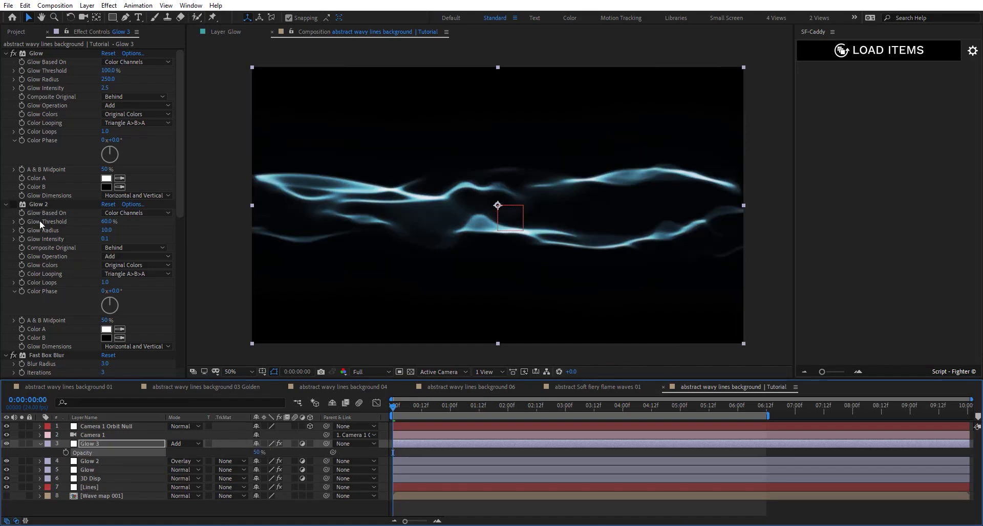
Check the Glow 2 layer's look with its second Glow effect switched on and off
left_click(95, 462)
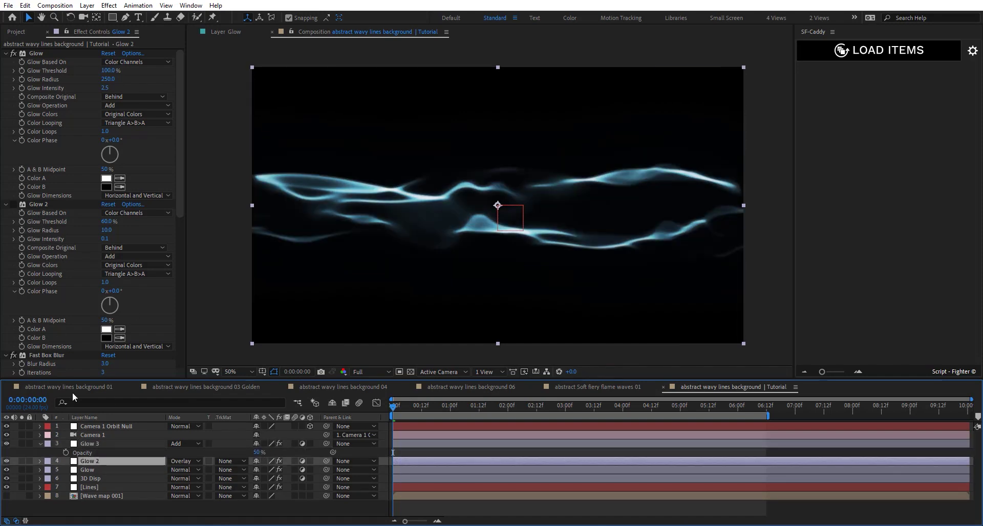
left_click(13, 204)
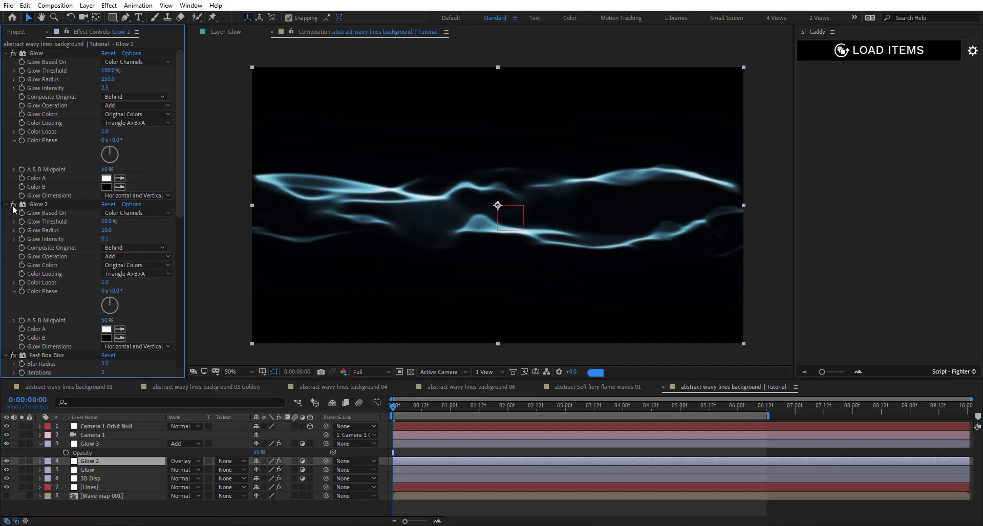
left_click(13, 204)
scroll(41, 213, "down", 3)
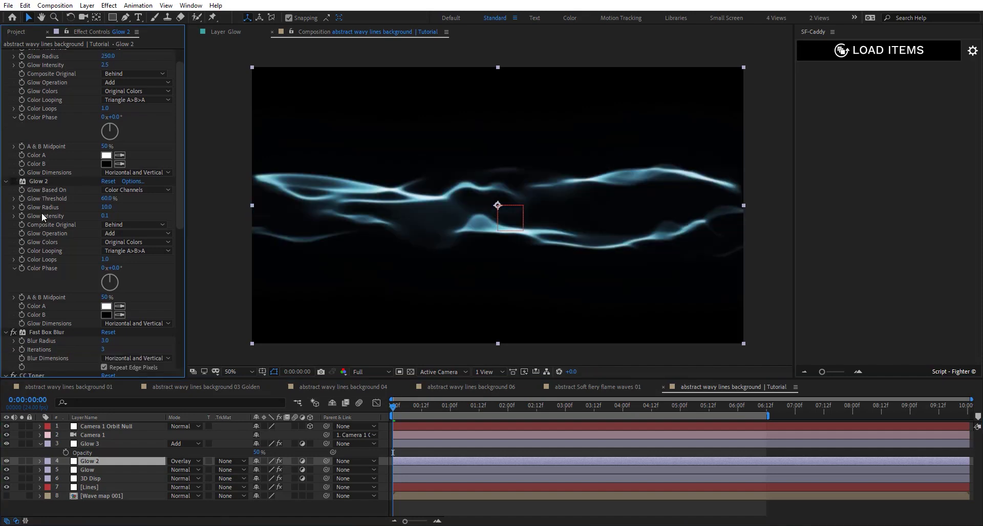
scroll(42, 213, "up", 3)
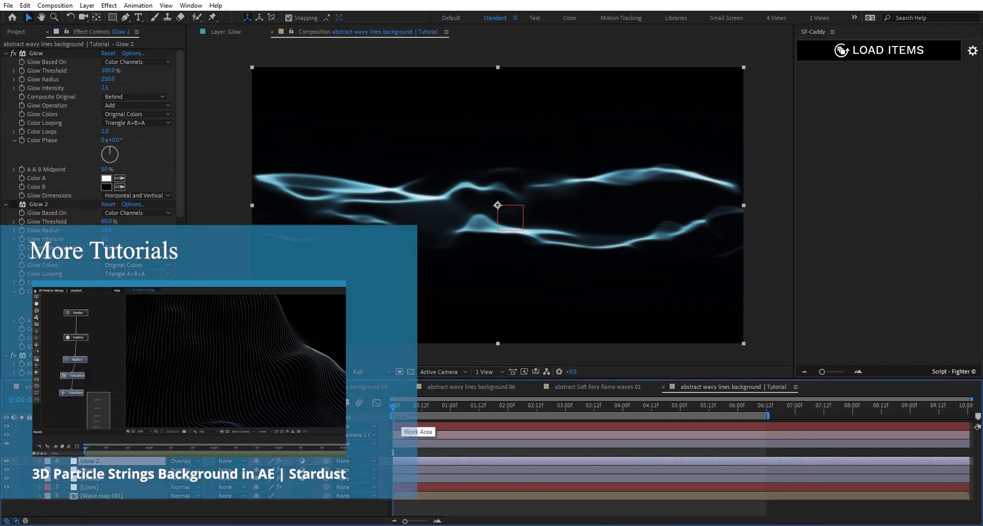
Preview the wave animation and move the current time to 0:00:01:19
key("space")
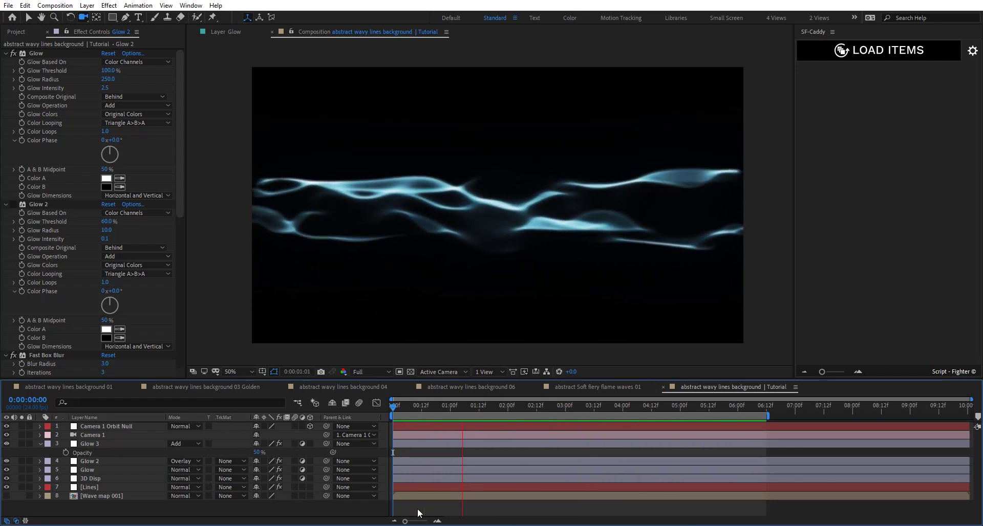
key("space")
left_click_drag(631, 405, 495, 412)
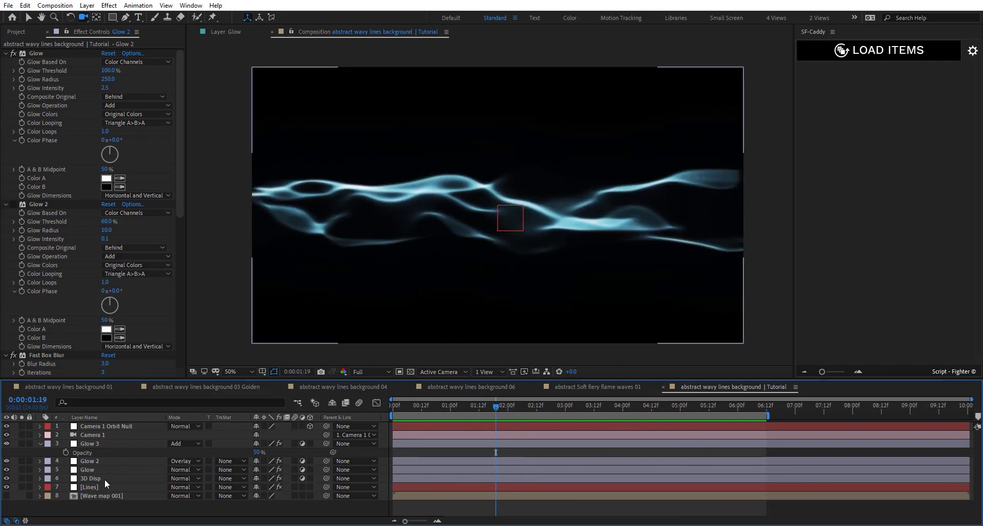
Add an adjustment layer above all other layers and name it Control
key("ctrl+alt+y")
key("Return")
type("Control")
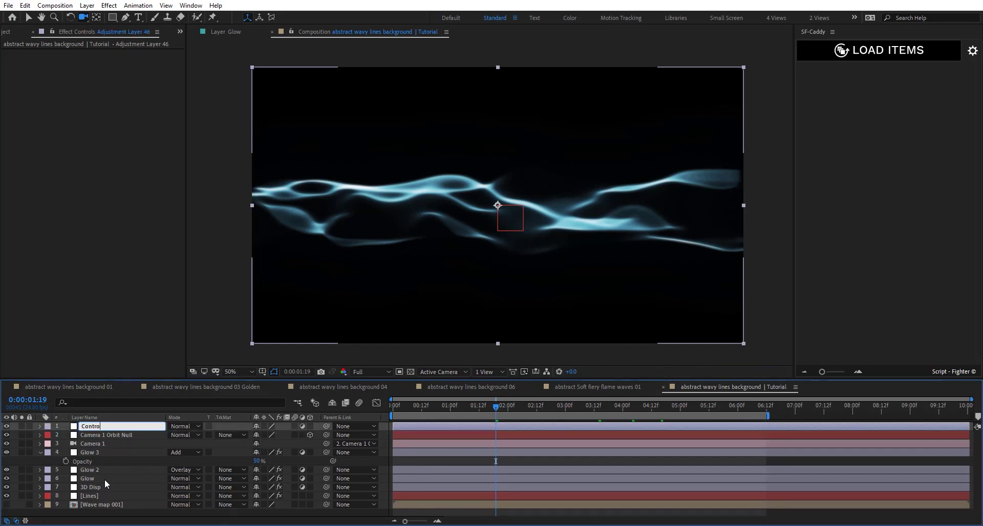
key("Return")
Apply Colorama to the Control layer and disable its Modify Alpha option
key("ctrl+space")
type("colo")
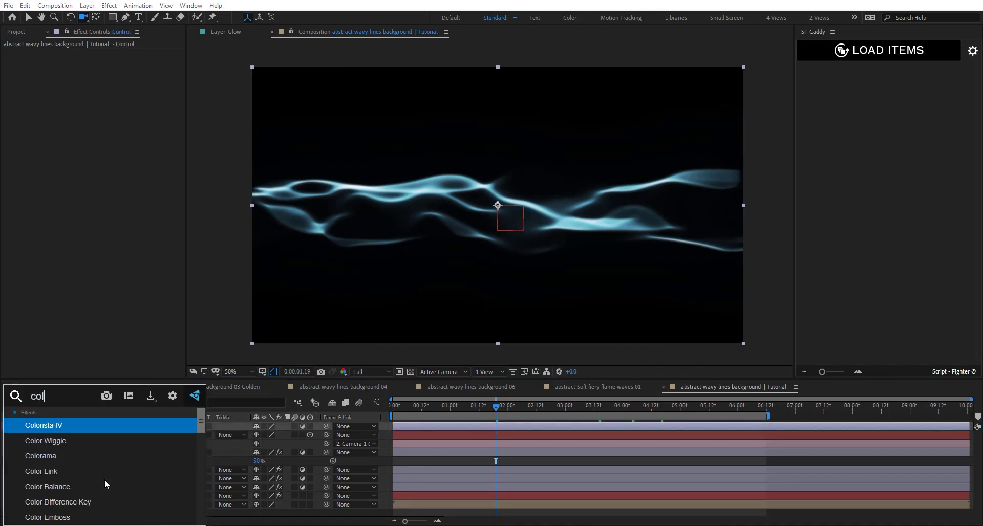
key("Down")
key("Down")
key("Return")
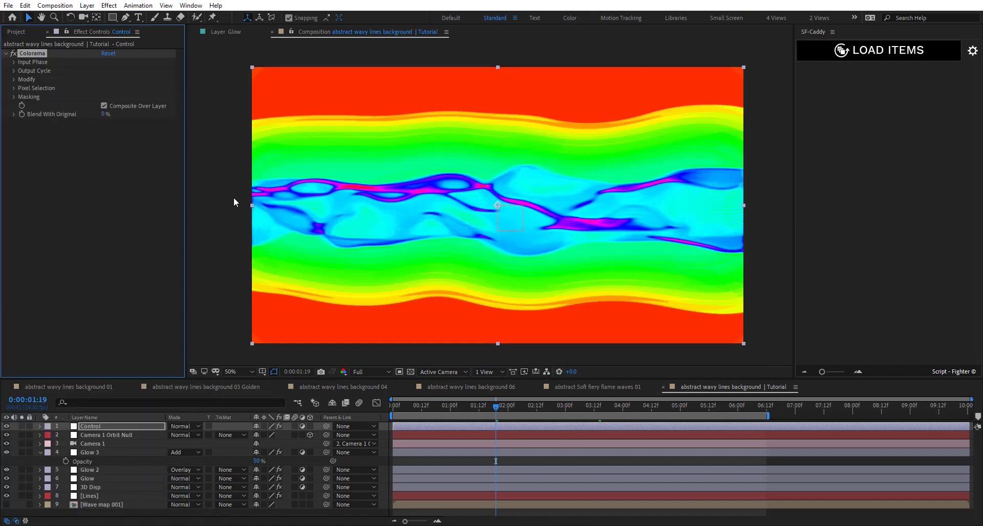
left_click(13, 79)
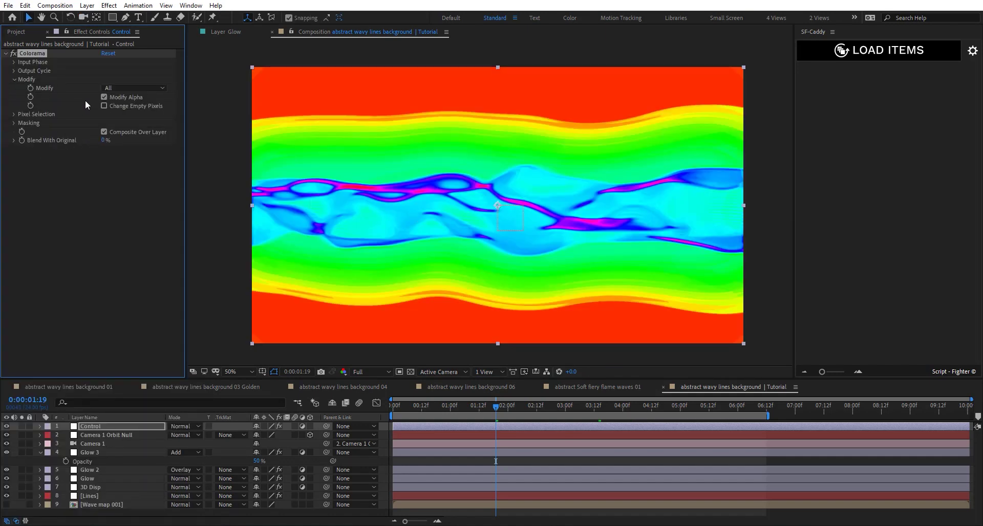
left_click(134, 98)
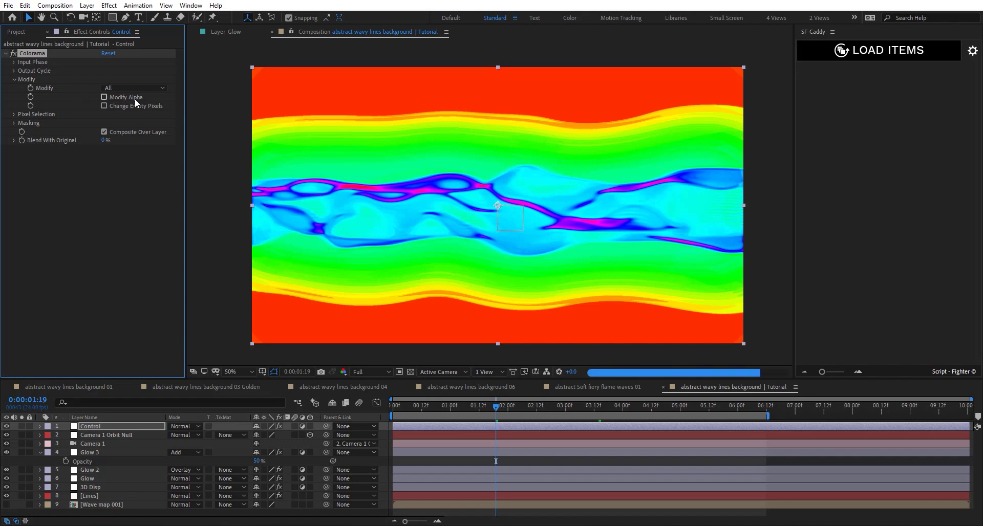
Expand Colorama's Input Phase and Output Cycle settings and choose the Fire preset palette for the output cycle
left_click(13, 62)
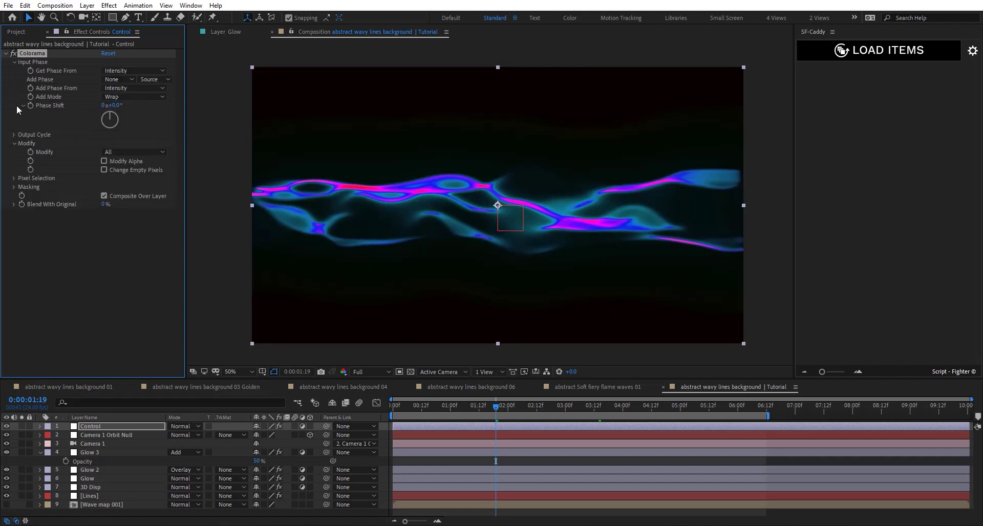
left_click(14, 134)
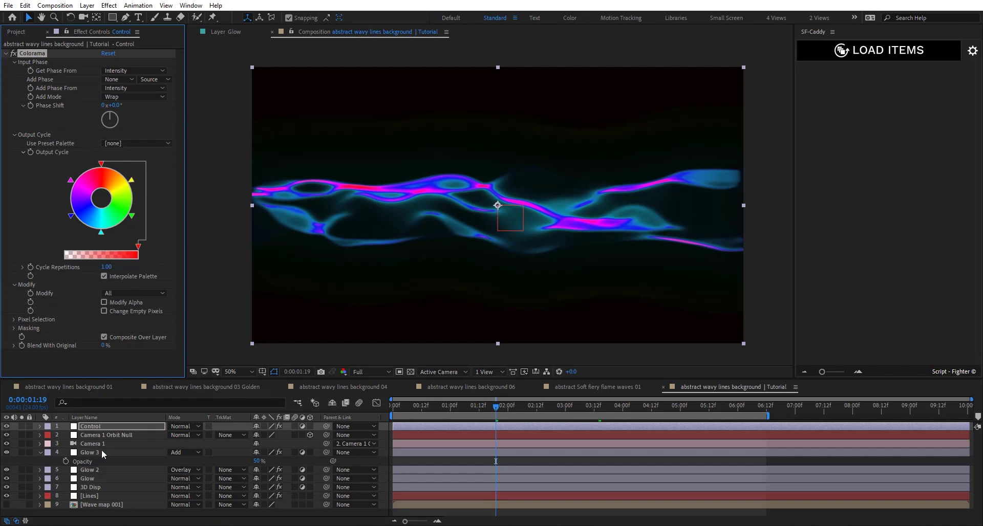
left_click(99, 480)
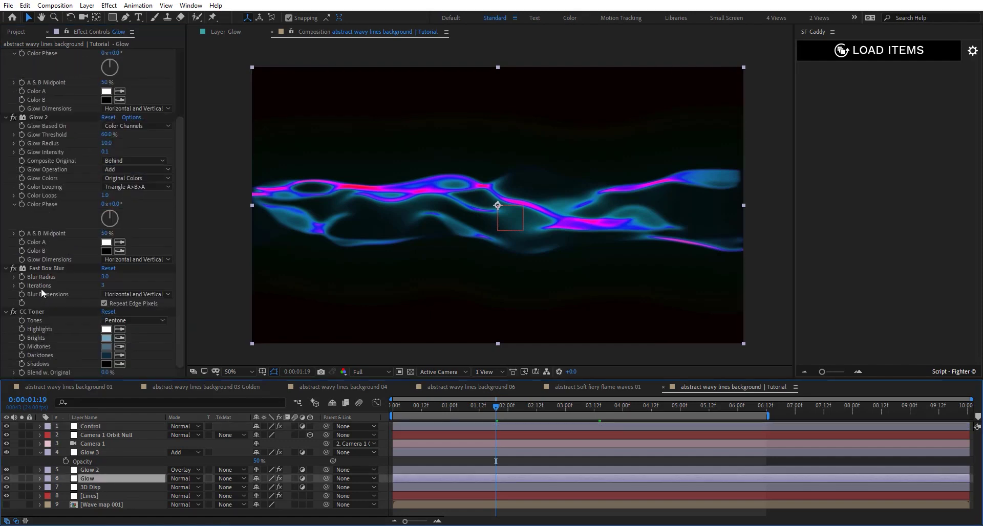
left_click(98, 425)
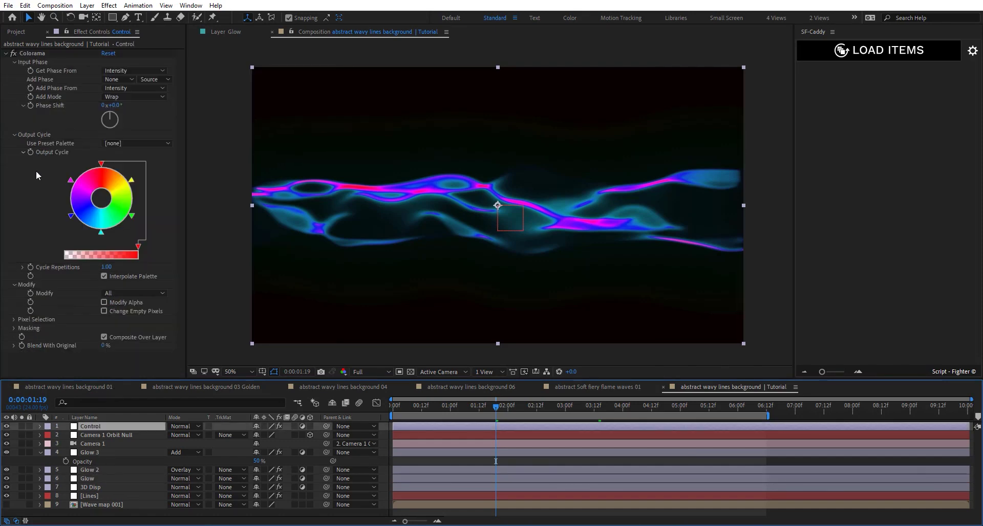
left_click(139, 146)
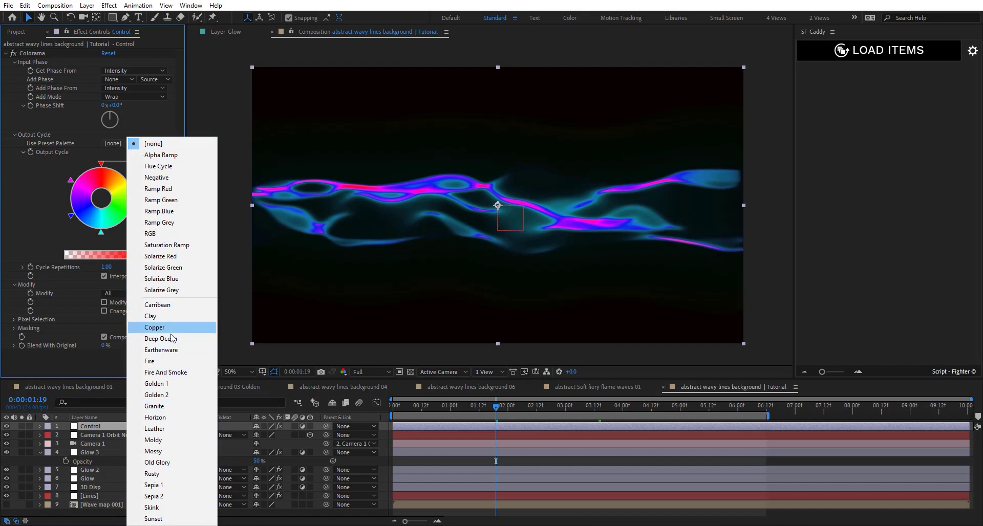
left_click(149, 362)
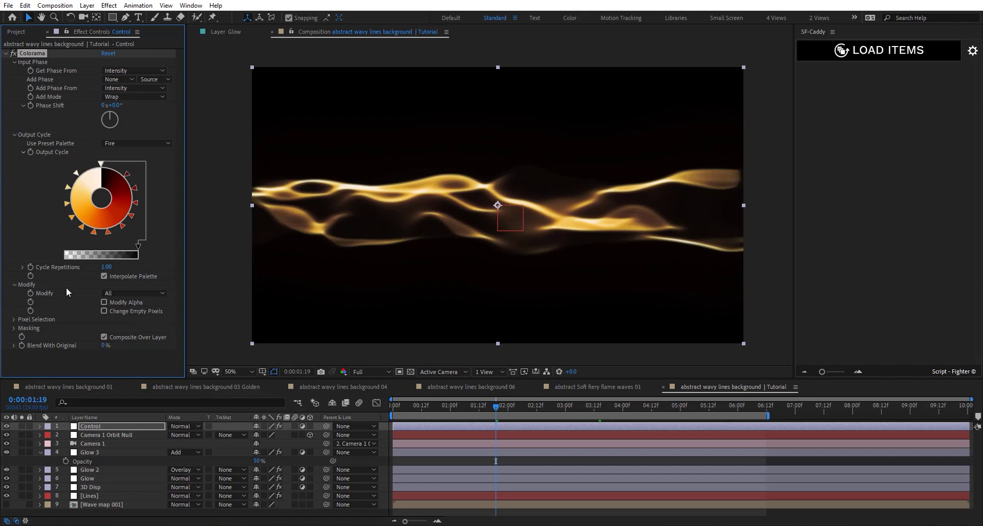
Try Value as Colorama's Get Phase From source, and set it to Alpha
left_click(130, 72)
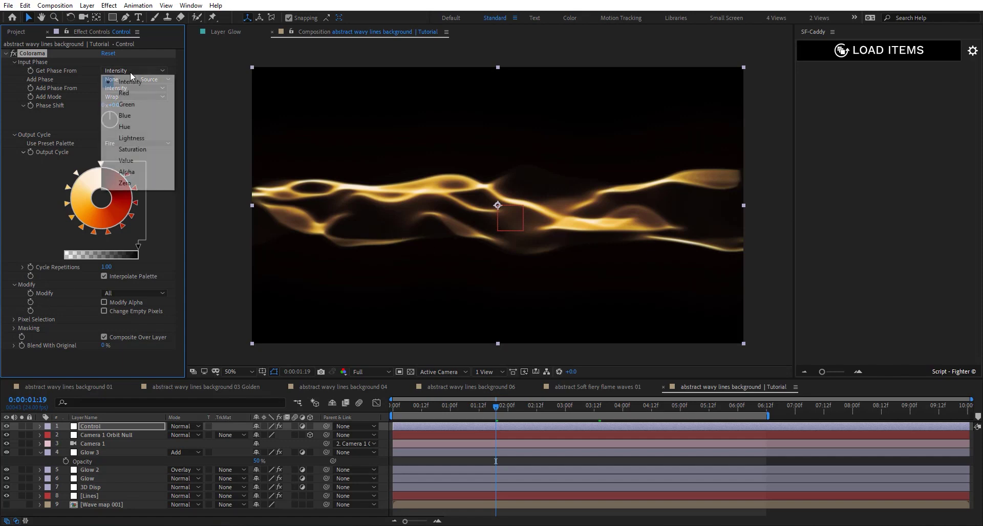
left_click(131, 162)
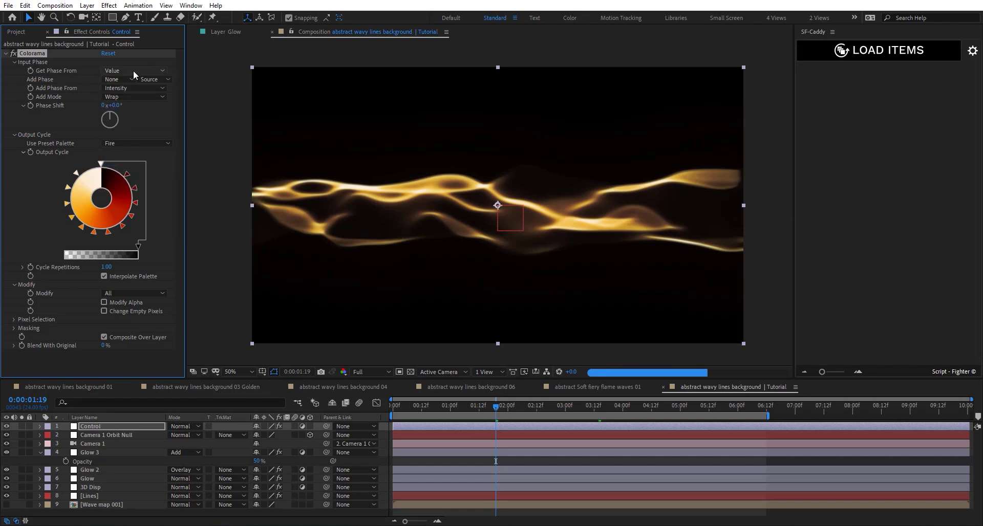
left_click(137, 173)
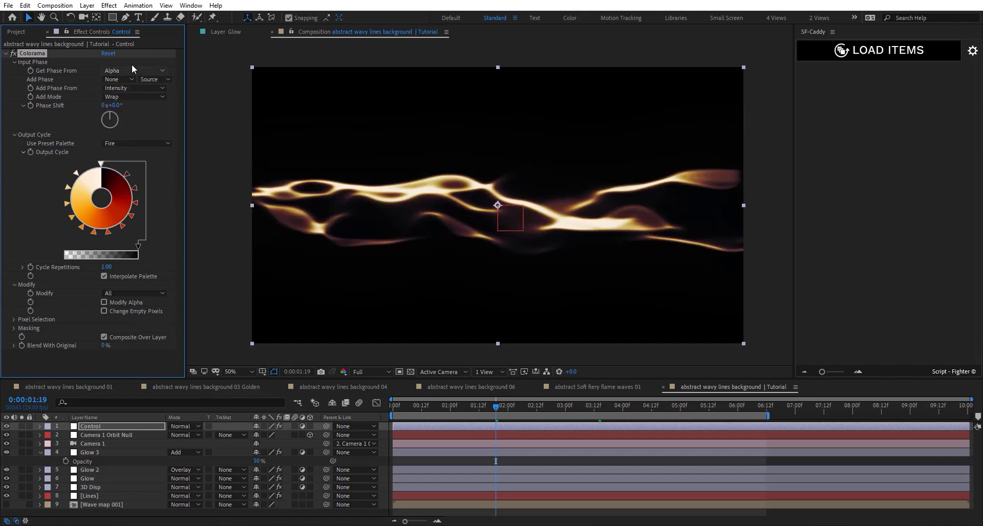
Try HS and LS for Colorama's Modify option, and set it to HL
left_click(127, 293)
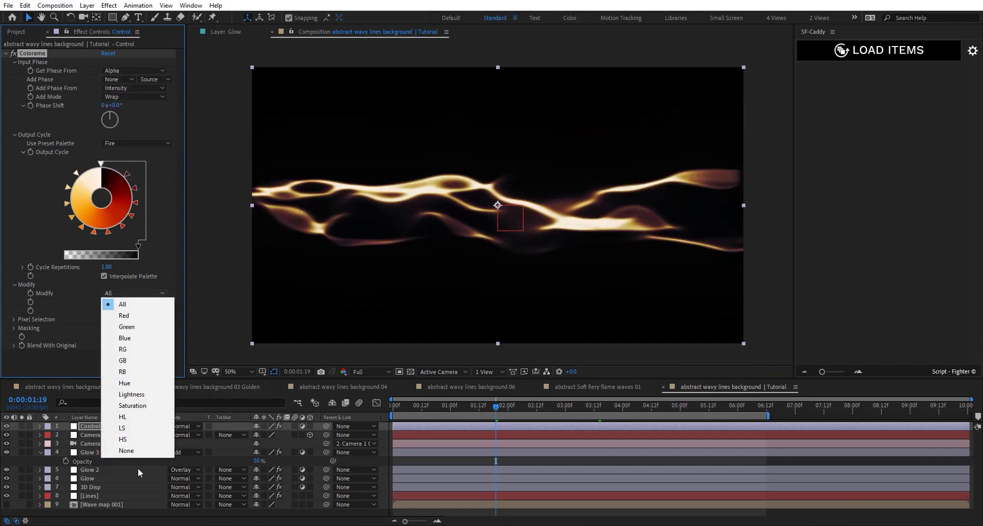
left_click(136, 439)
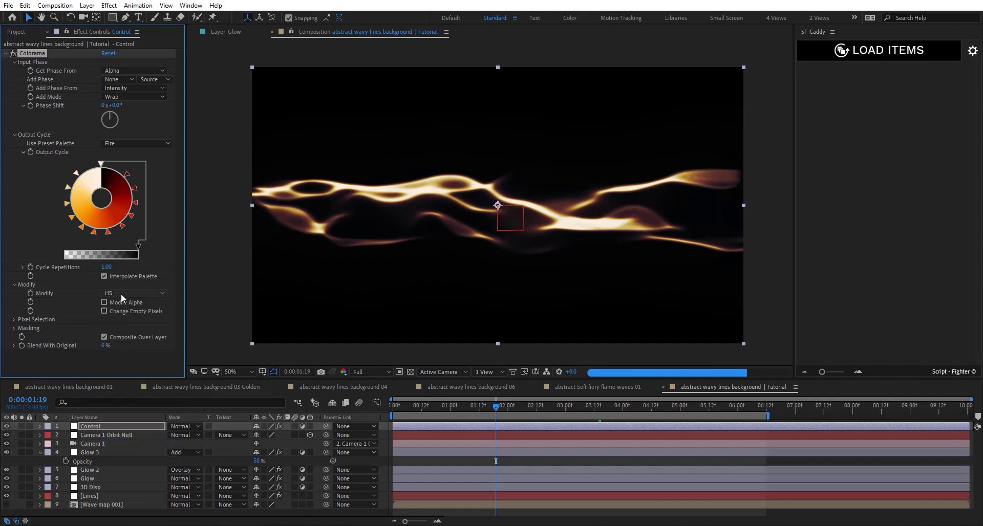
left_click(121, 294)
left_click(130, 431)
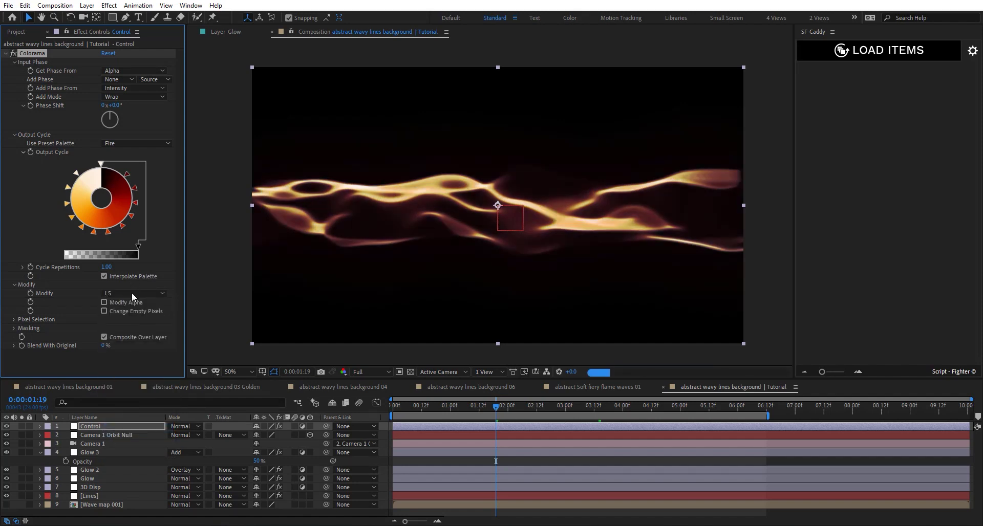
left_click(131, 293)
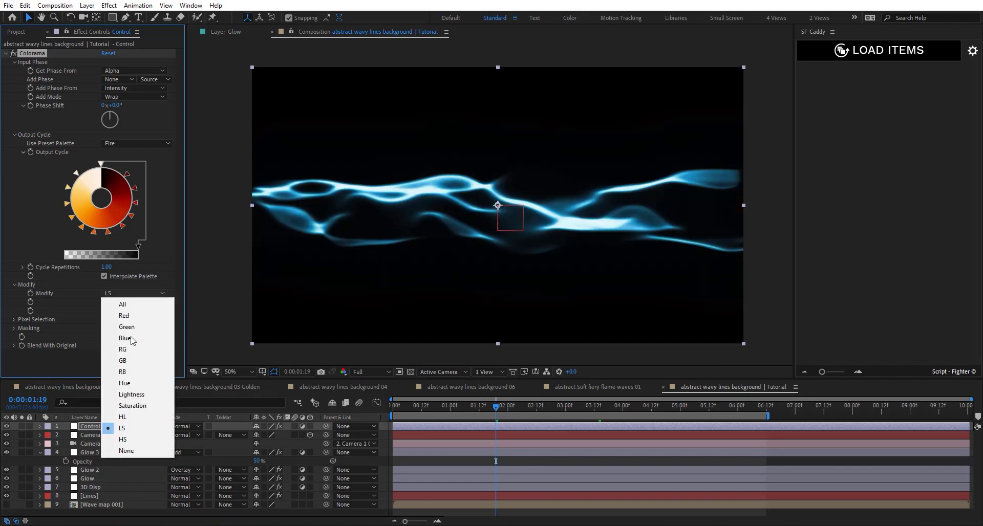
left_click(131, 417)
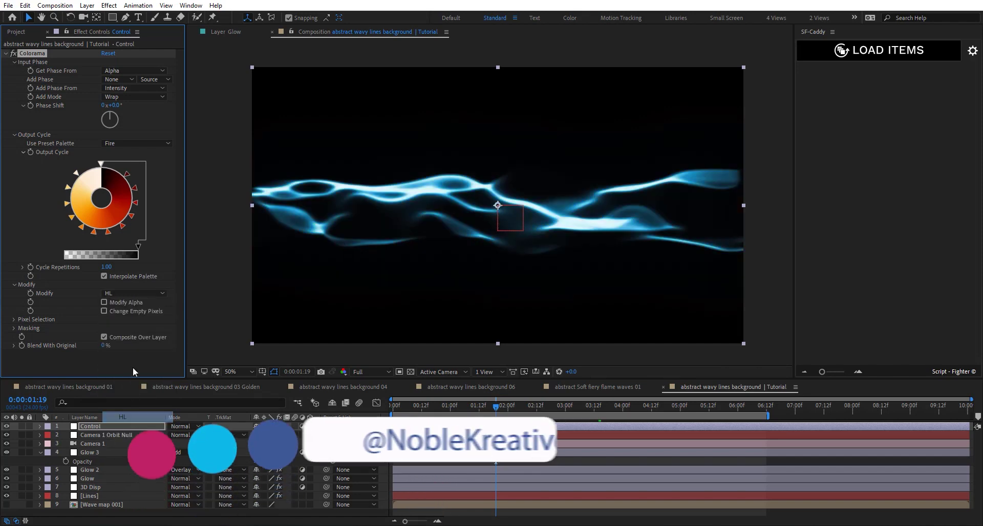
Set Colorama's Modify option to All and its Get Phase From source to Intensity
left_click(130, 302)
left_click(131, 302)
left_click(131, 294)
left_click(128, 480)
left_click(117, 71)
left_click(118, 72)
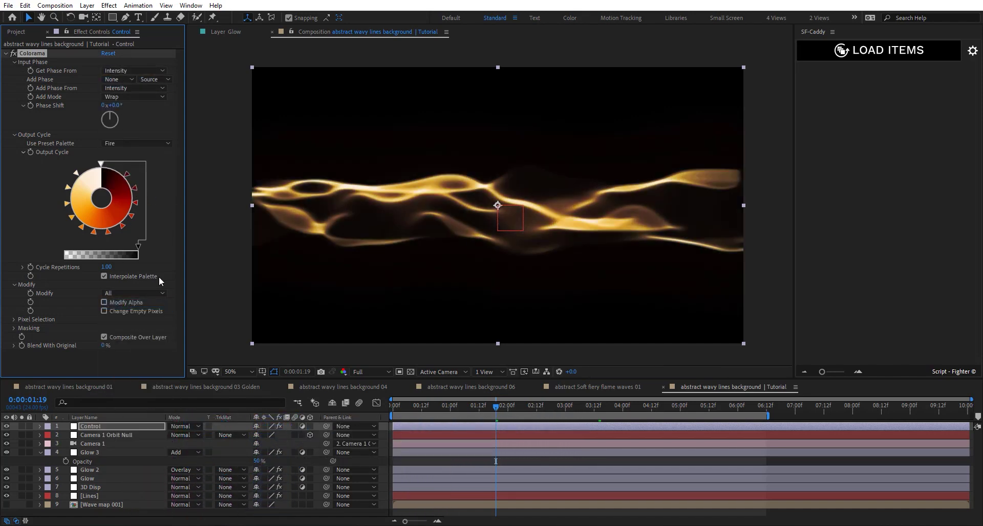
Try the Fire And Smoke and Sunset preset palettes for Colorama's output cycle, and choose Solarize Green
left_click(123, 143)
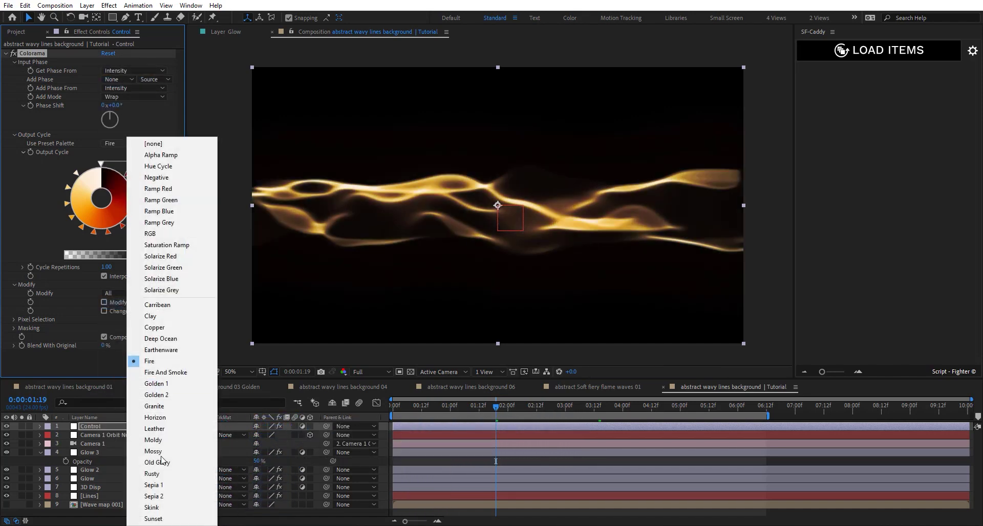
left_click(158, 372)
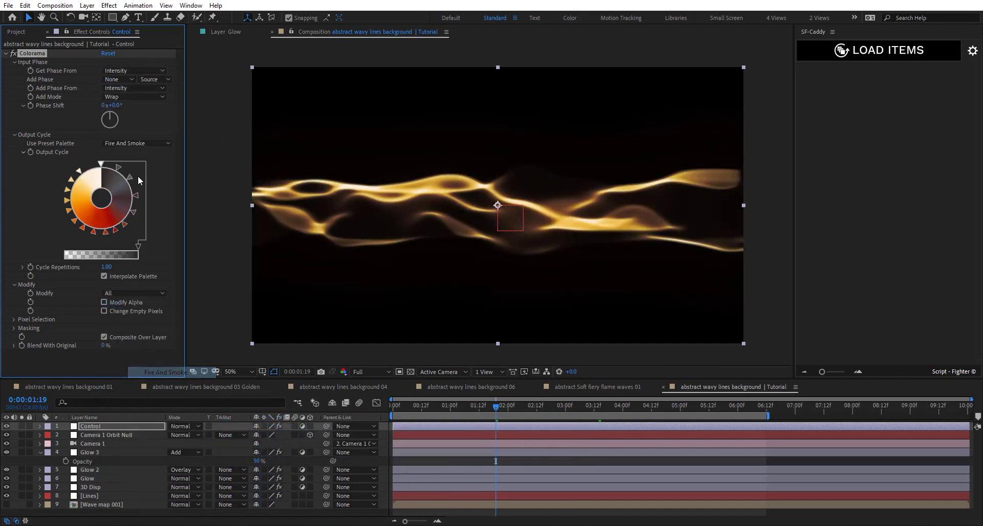
left_click(136, 142)
left_click(174, 520)
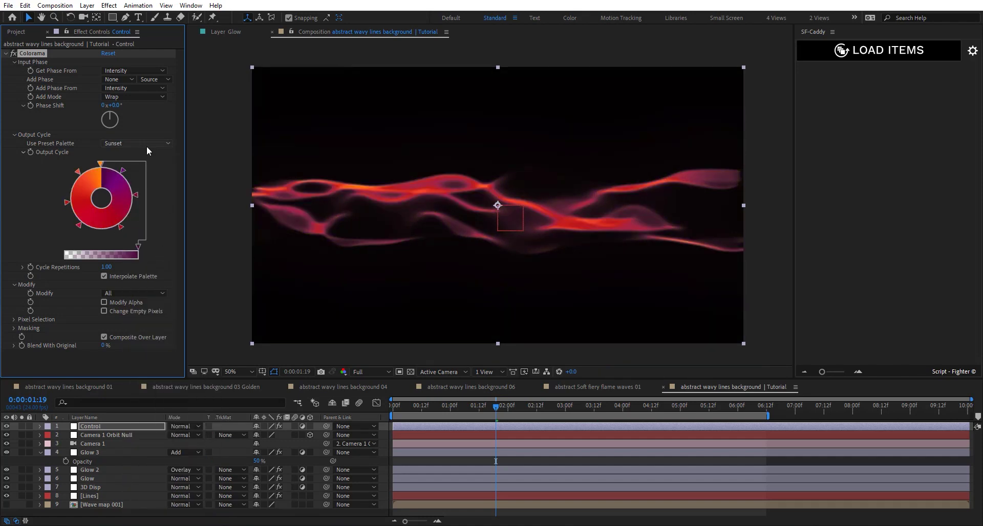
left_click(146, 144)
left_click(163, 267)
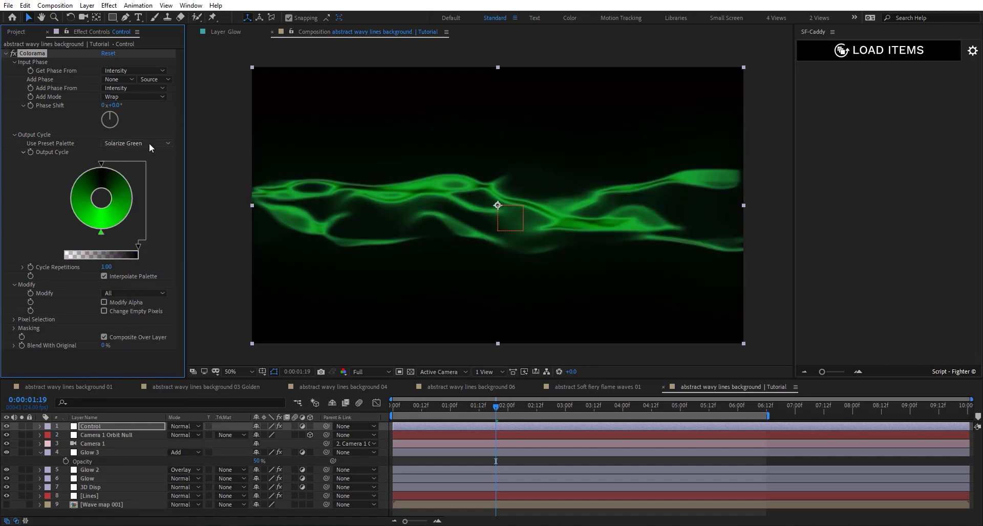
Apply the Camera Lens Blur effect to the Control layer and inspect the blurred lines up close
key("ctrl+space")
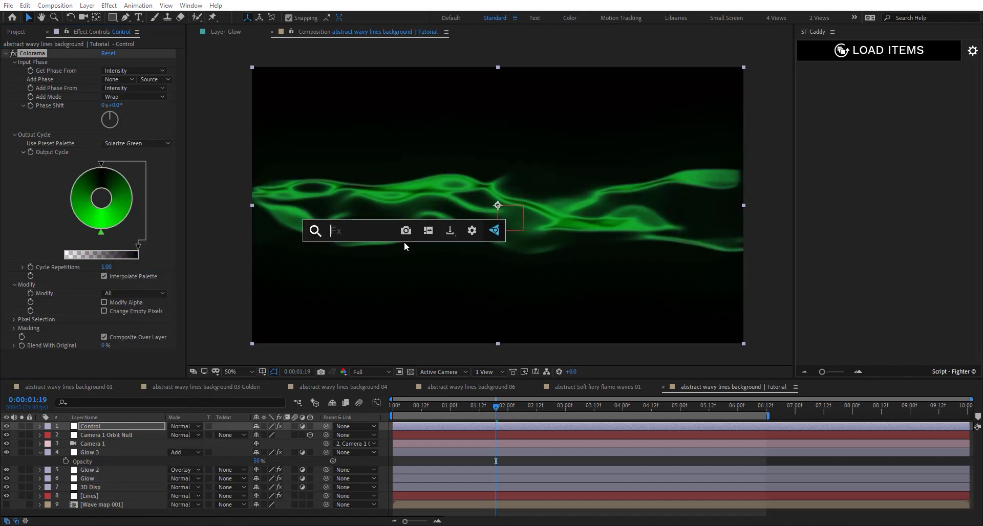
type("camer")
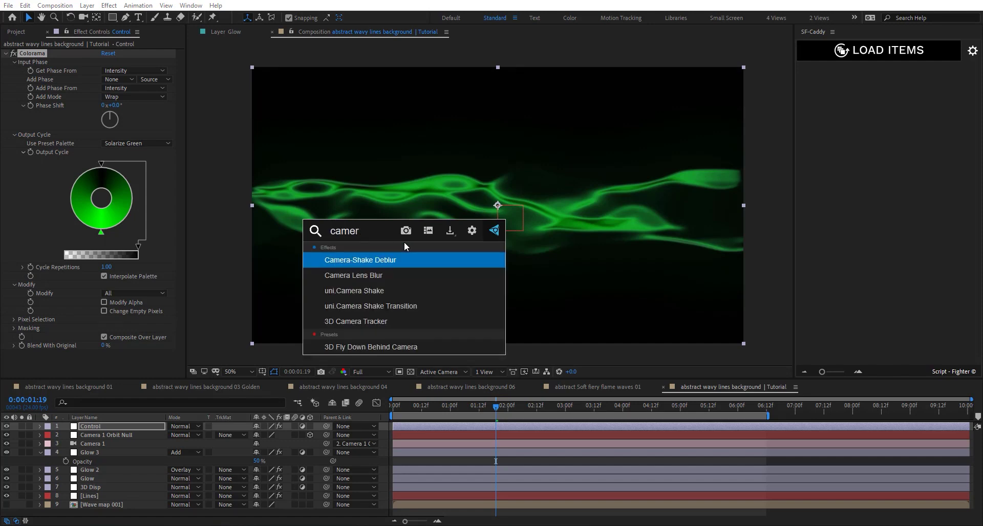
key("Down")
key("Return")
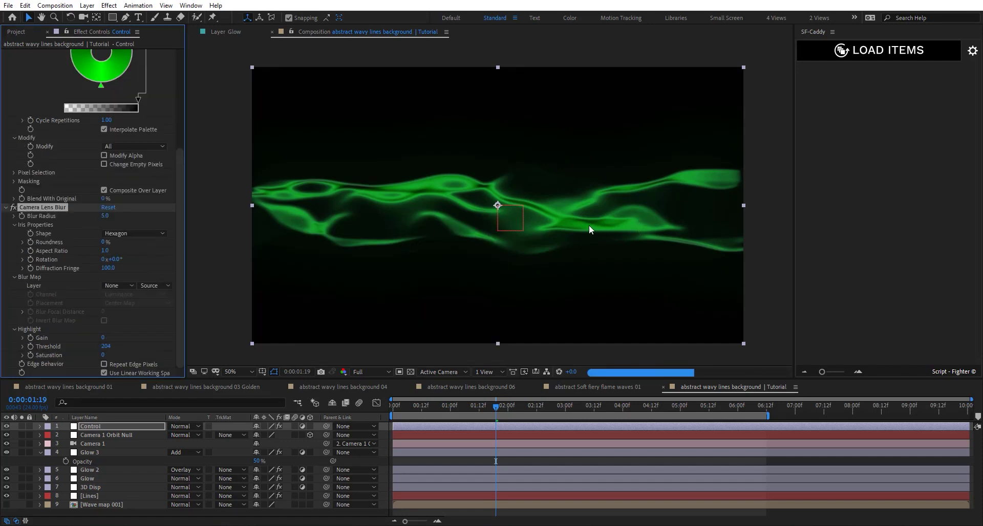
key("slash")
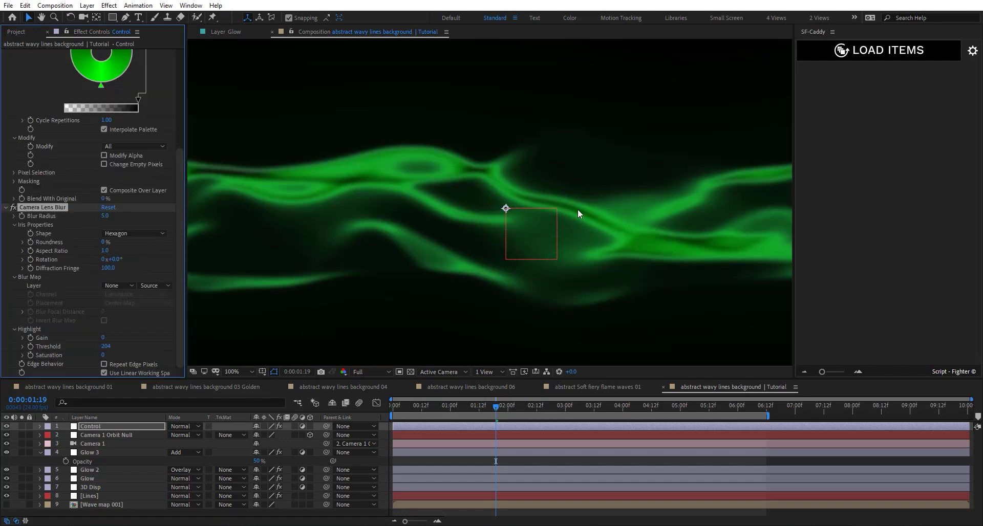
key("period")
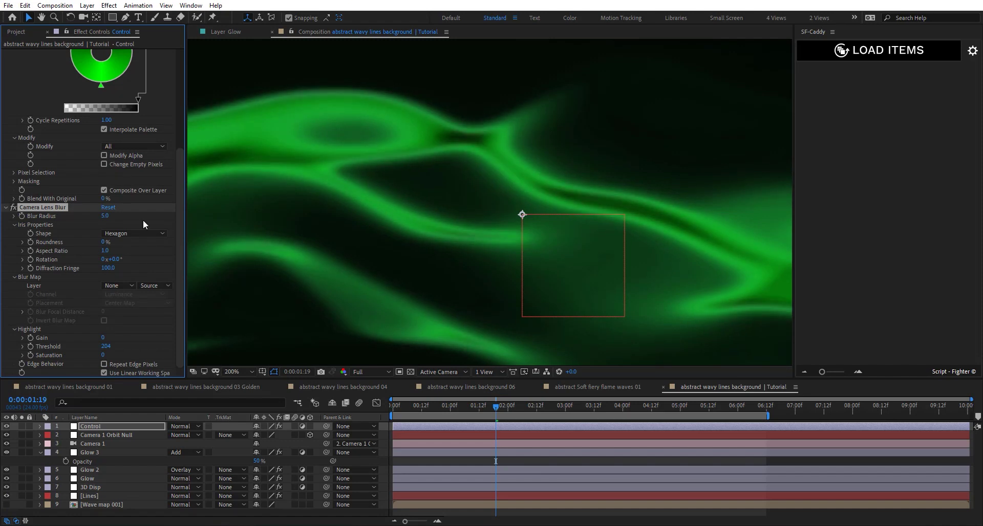
key("comma")
key("comma")
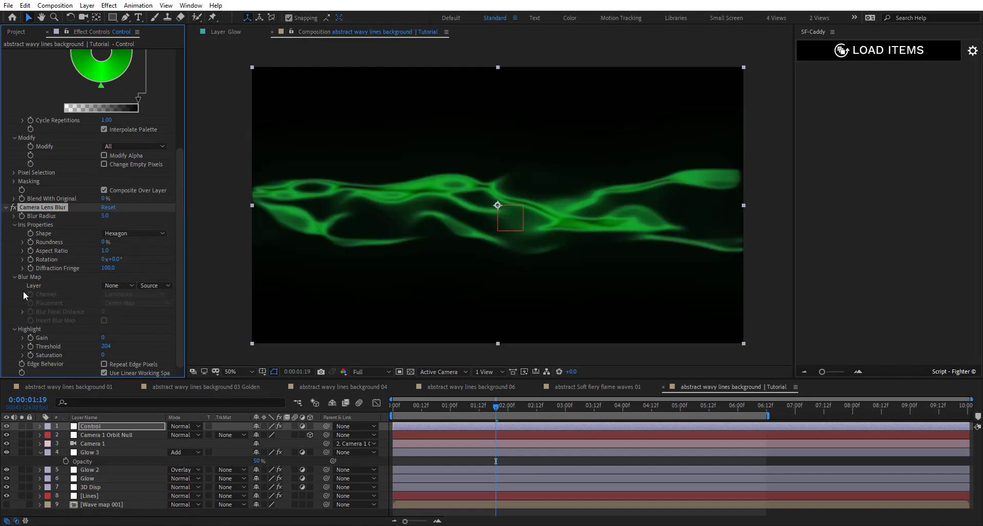
Copy the CC Toner effect from the Glow layer and paste it onto the Control layer
scroll(53, 261, "up", 3)
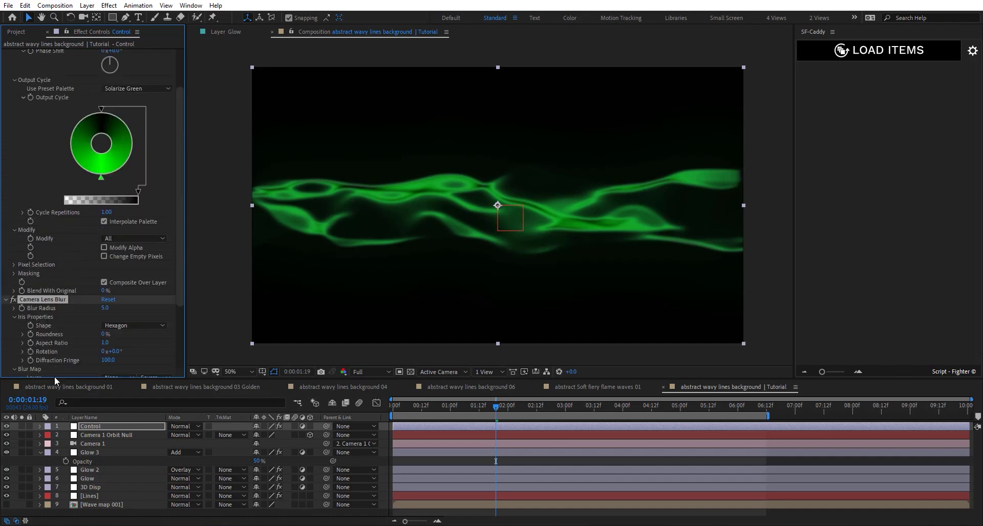
left_click(105, 485)
left_click(99, 480)
scroll(45, 294, "down", 5)
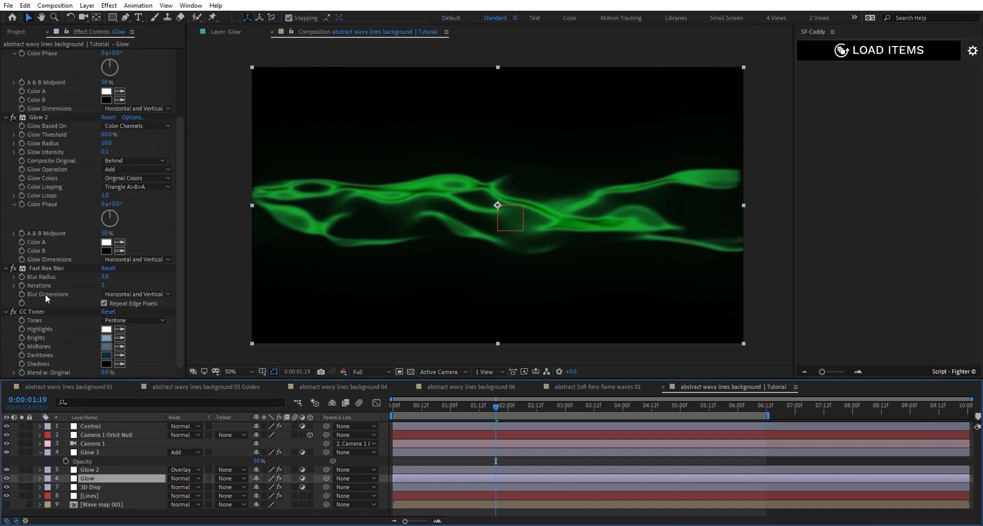
left_click(39, 313)
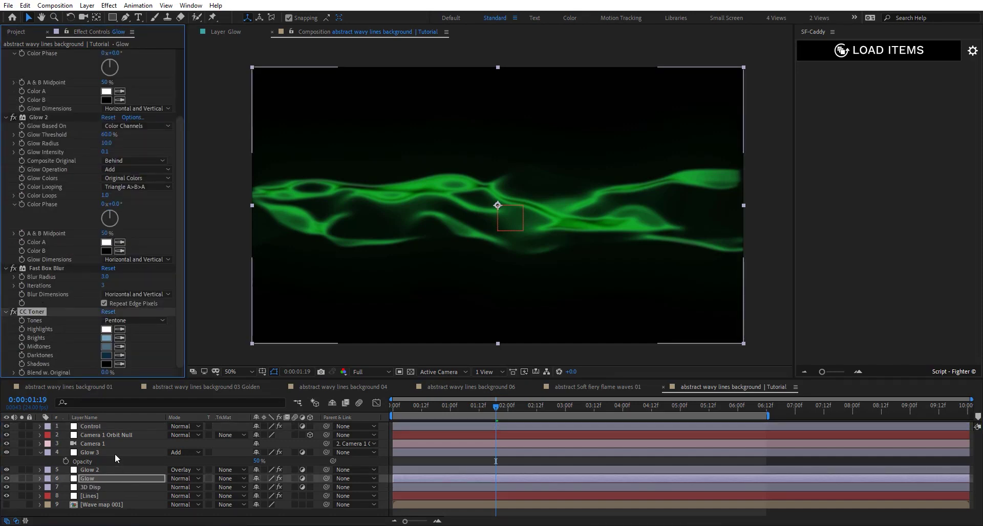
left_click(110, 428)
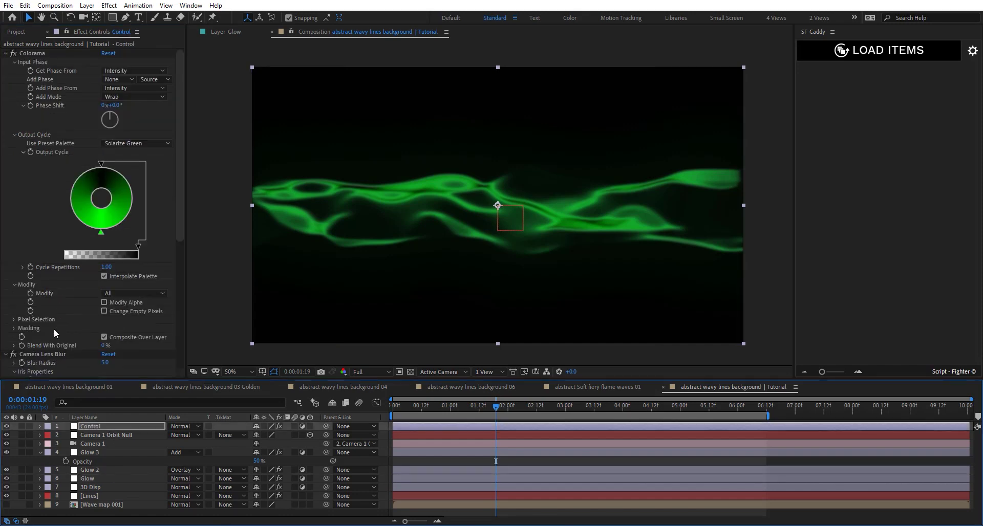
scroll(54, 325, "down", 3)
key("ctrl+v")
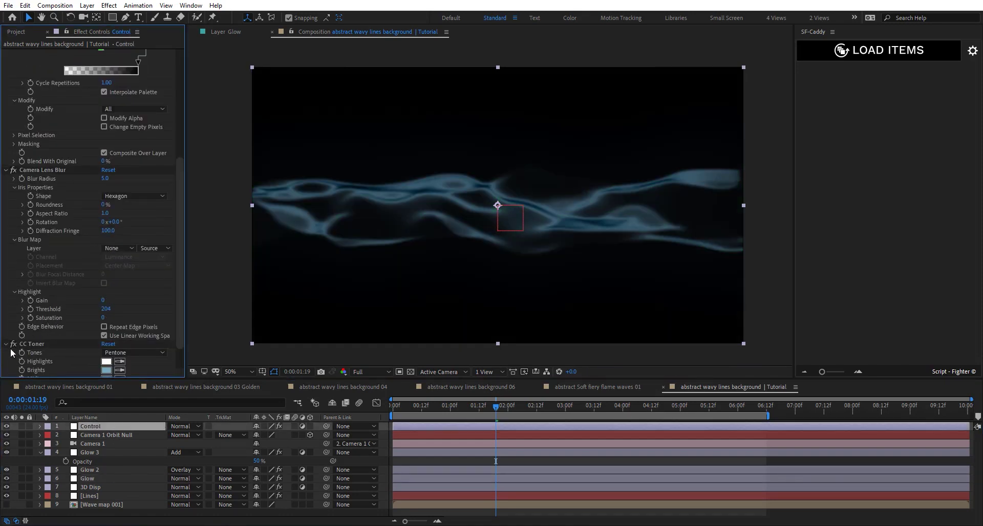
Collapse the Control layer's effects and move CC Toner above Colorama in the effect order
left_click(7, 348)
left_click(6, 347, "ctrl")
left_click_drag(32, 69, 33, 53)
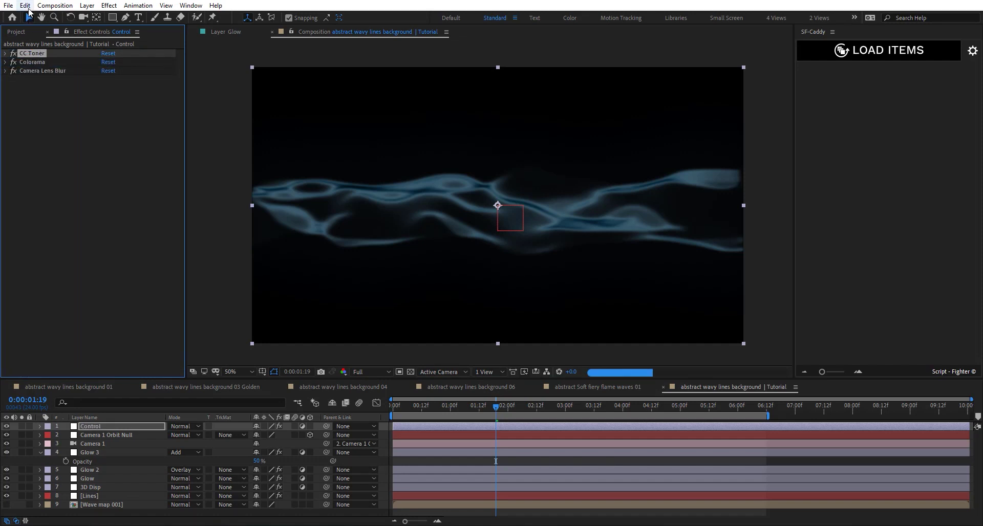
left_click(25, 5)
left_click(59, 17)
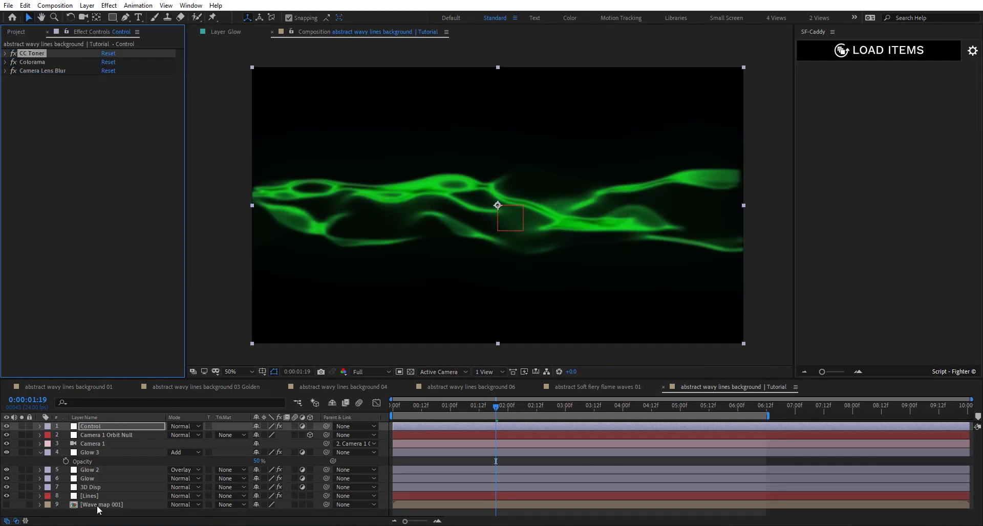
Examine the CC Toner effects on the Glow, Glow 2 and Glow 3 layers
left_click(99, 477)
scroll(42, 295, "down", 5)
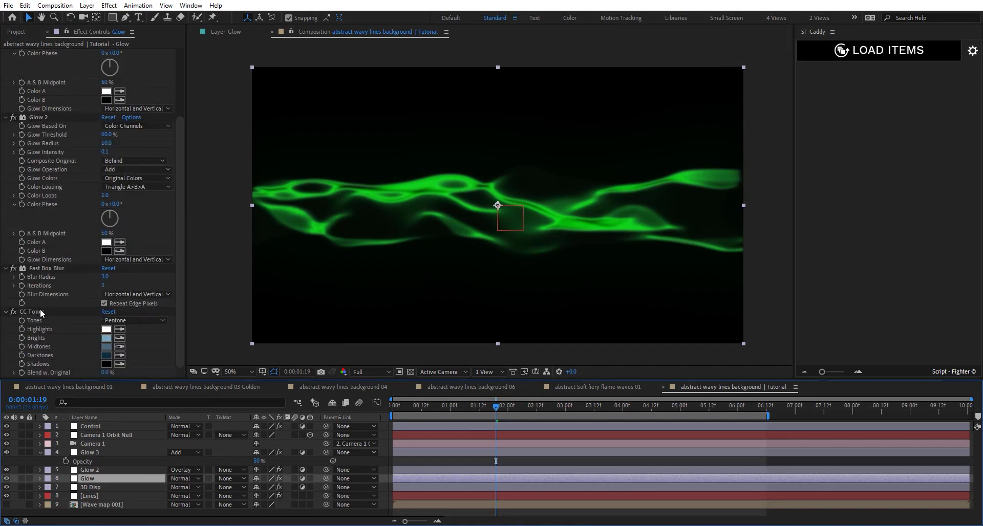
left_click(40, 312)
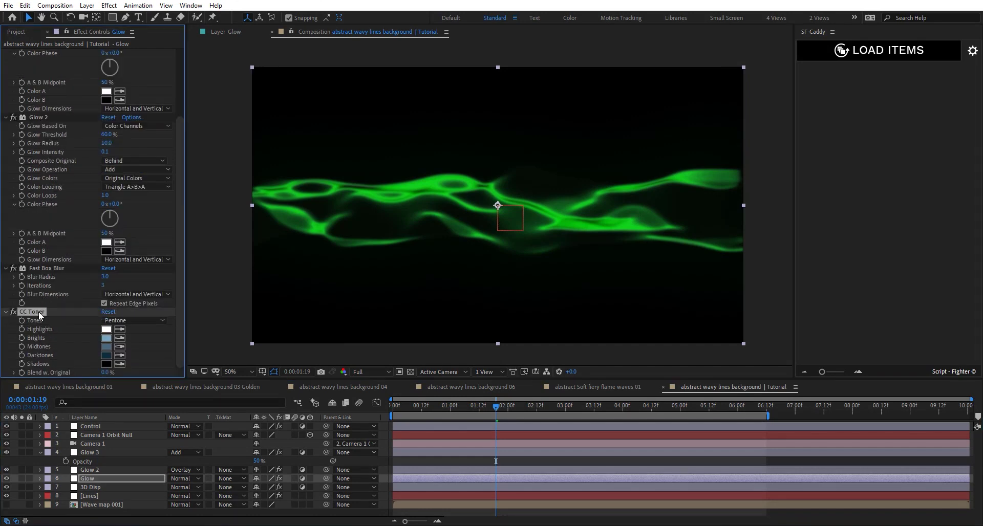
left_click(96, 470)
scroll(57, 308, "down", 5)
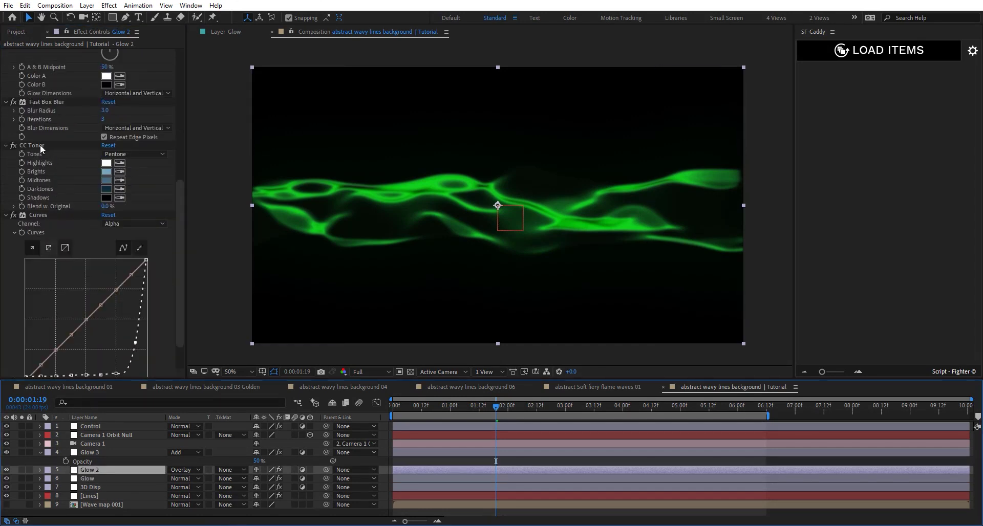
left_click(112, 453)
scroll(51, 291, "down", 5)
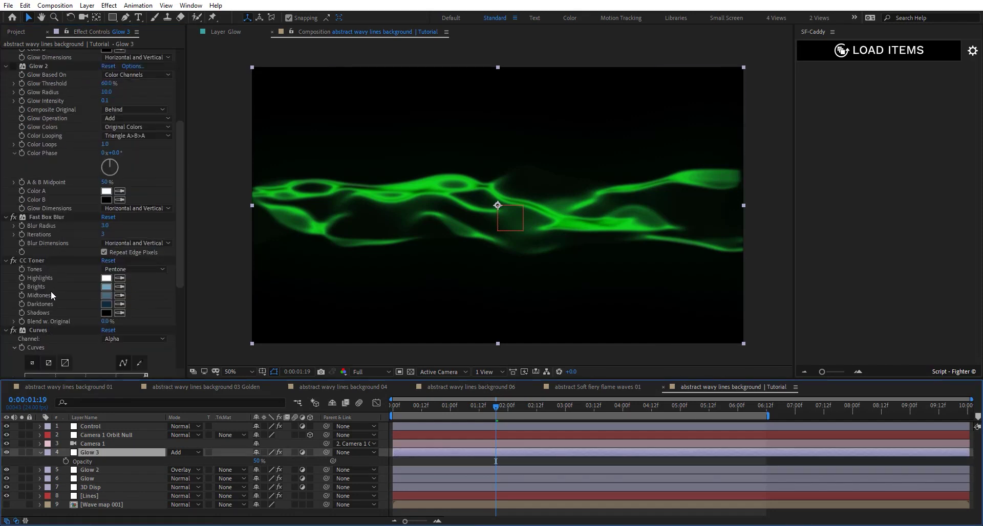
left_click(45, 262)
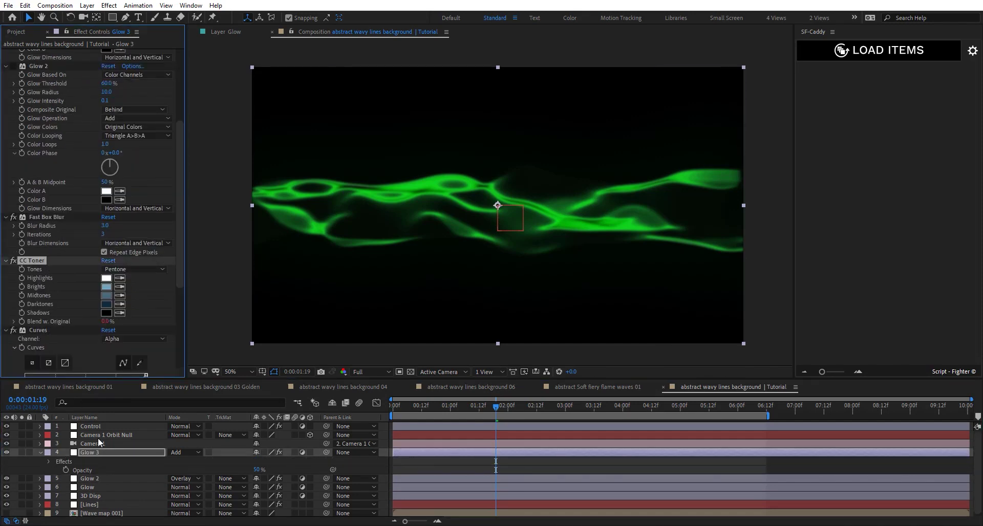
Expand CC Toner and Colorama on the Control layer and set Colorama's preset palette to Fire
left_click(100, 424)
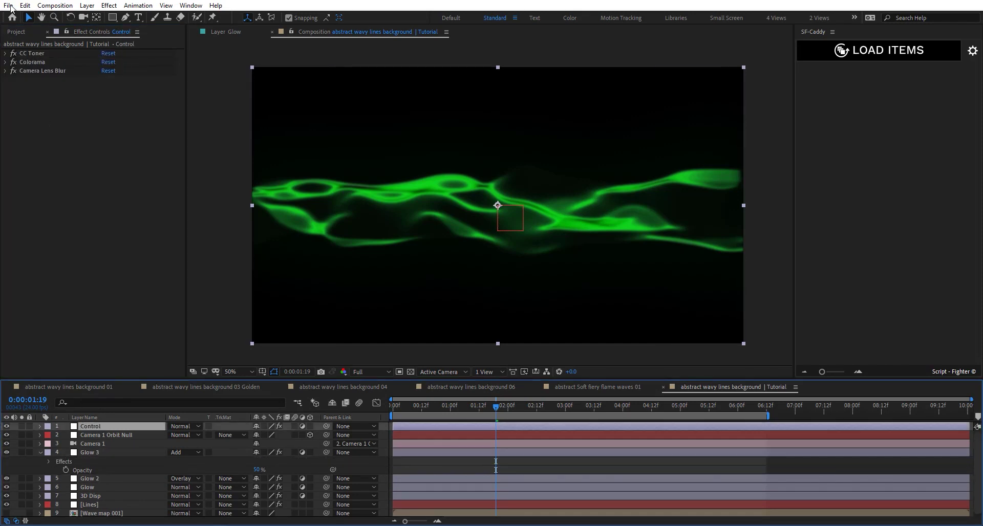
left_click(6, 53)
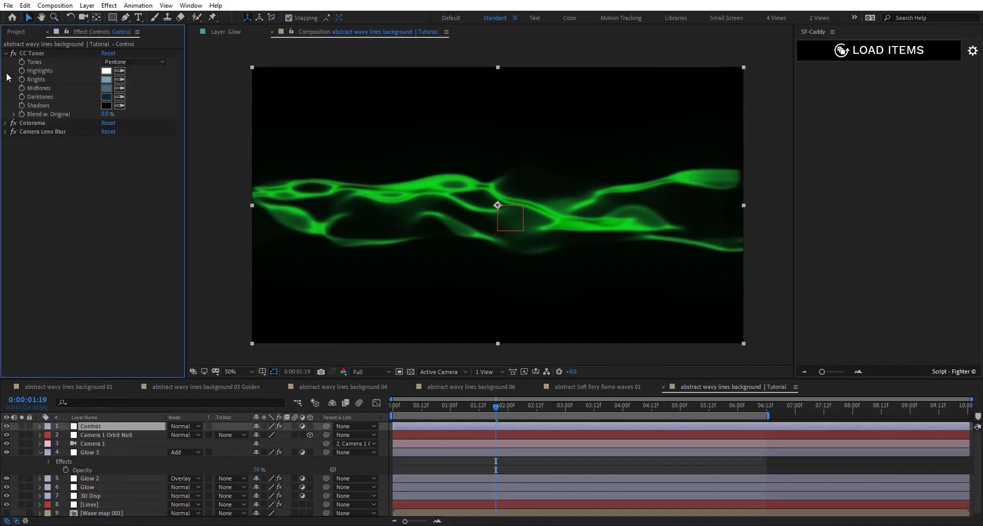
left_click(5, 123)
scroll(112, 148, "down", 2)
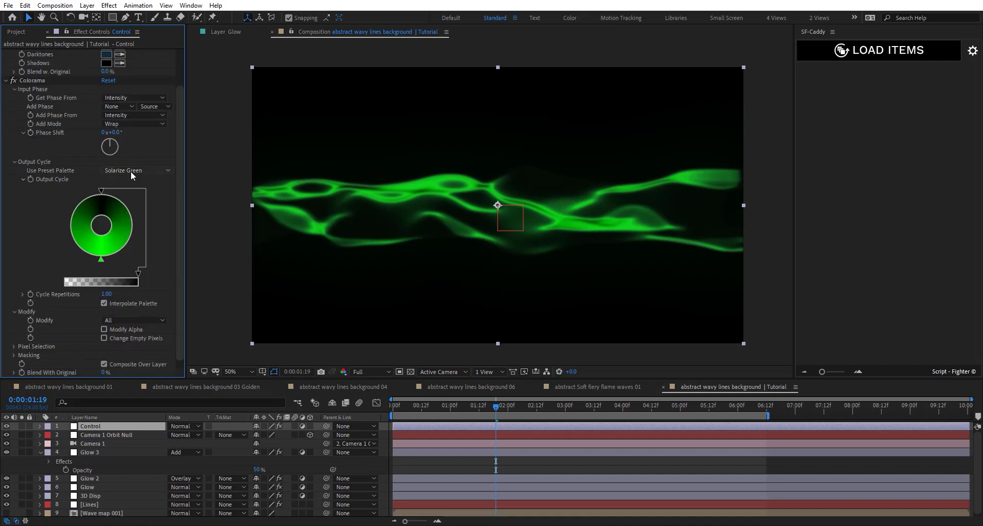
left_click(131, 171)
left_click(154, 360)
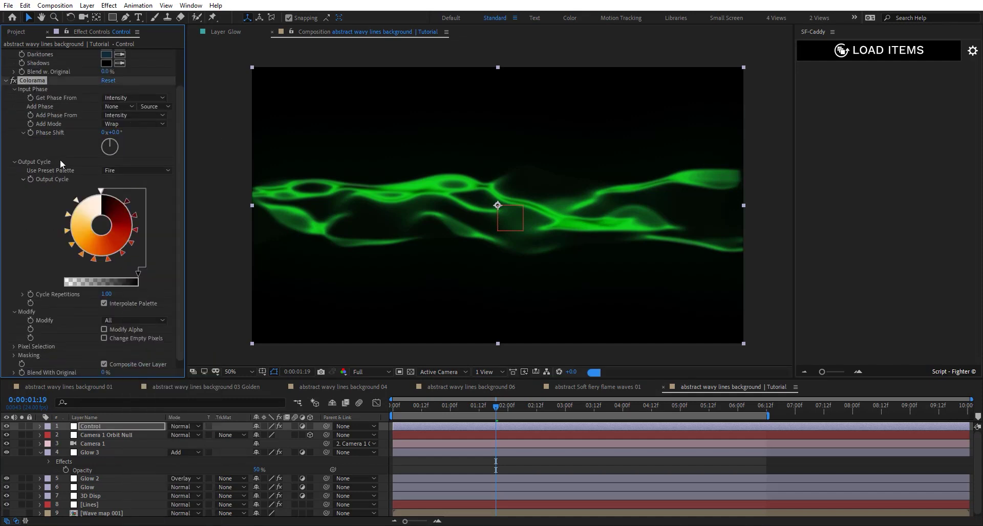
scroll(56, 88, "up", 3)
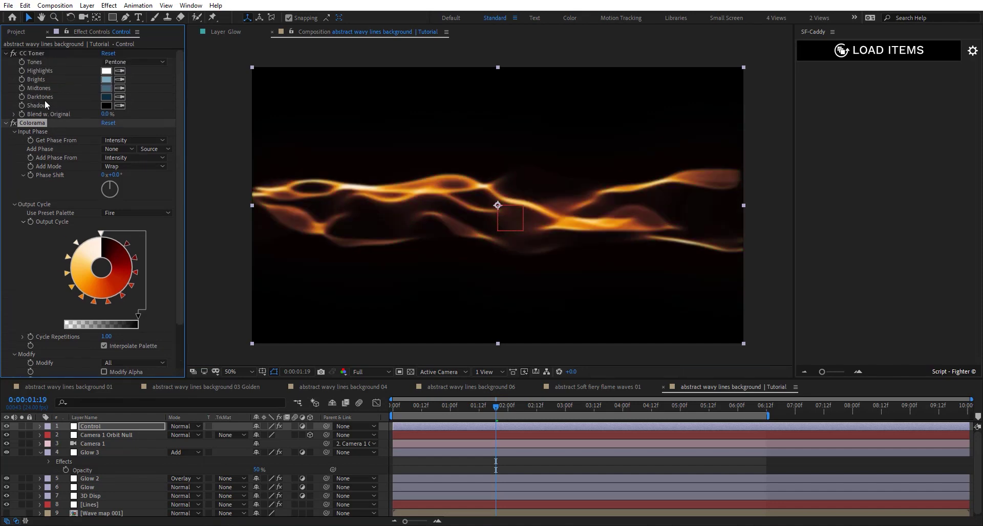
Toggle the Control layer's CC Toner off and on to compare its effect on the colors
left_click(13, 53)
left_click(13, 54)
left_click(12, 53)
left_click(13, 53)
Lower the brightness of CC Toner's Brights color to 30% and enable Colorama again
left_click(102, 79)
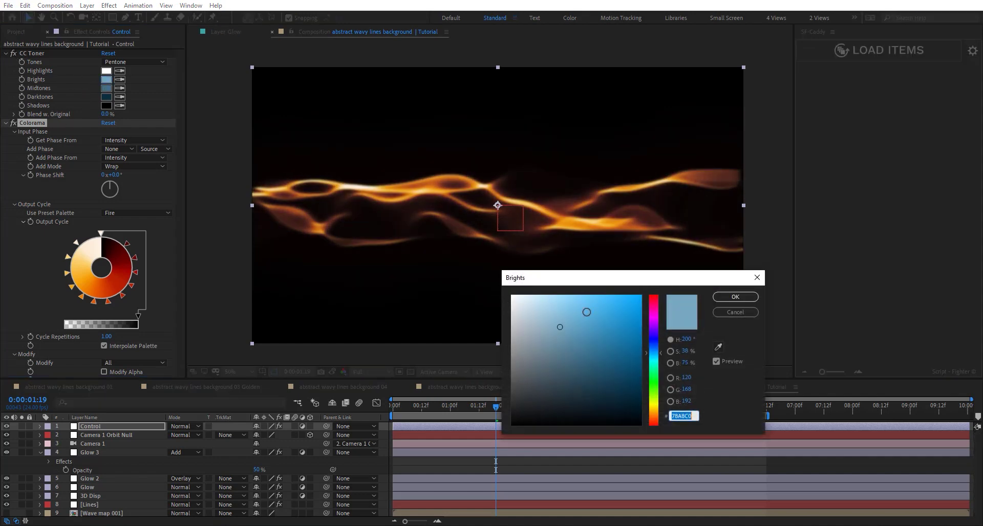
left_click(689, 363)
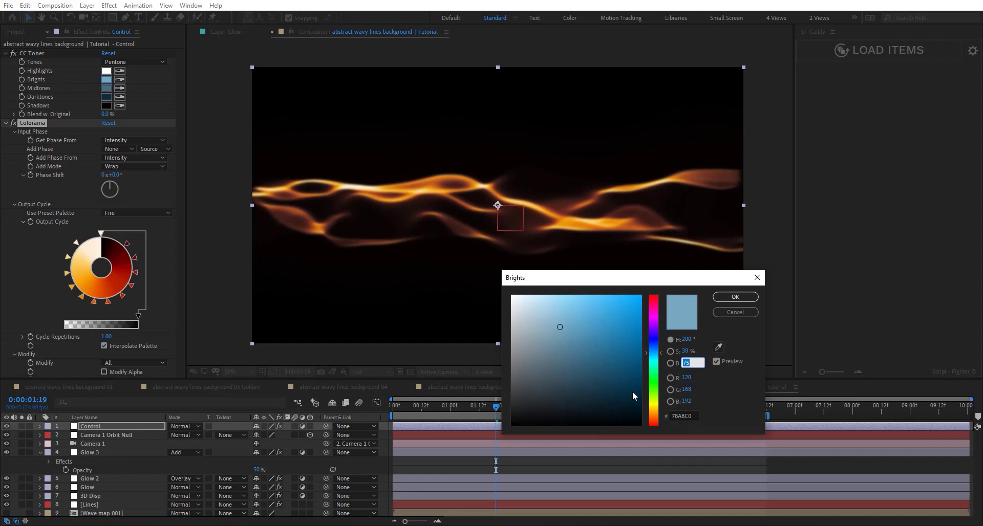
type("40")
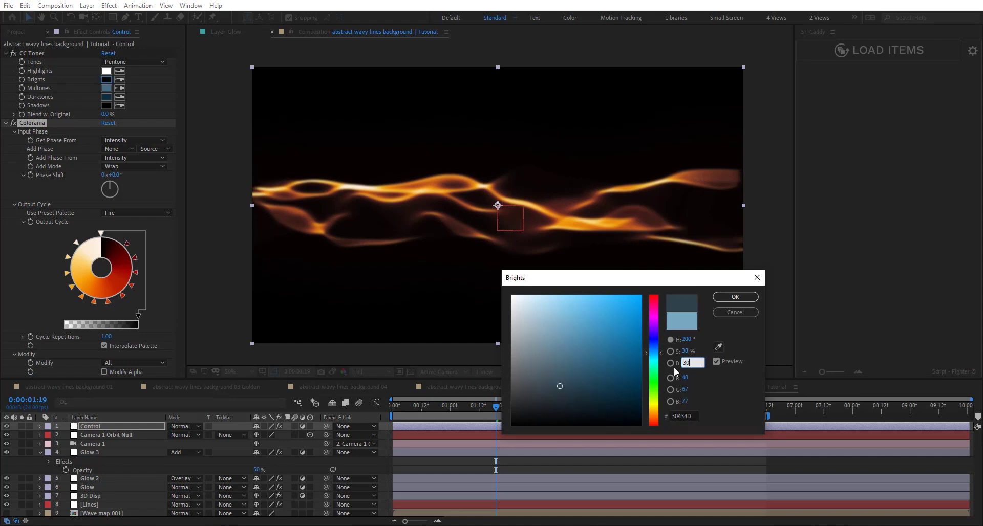
key("Return")
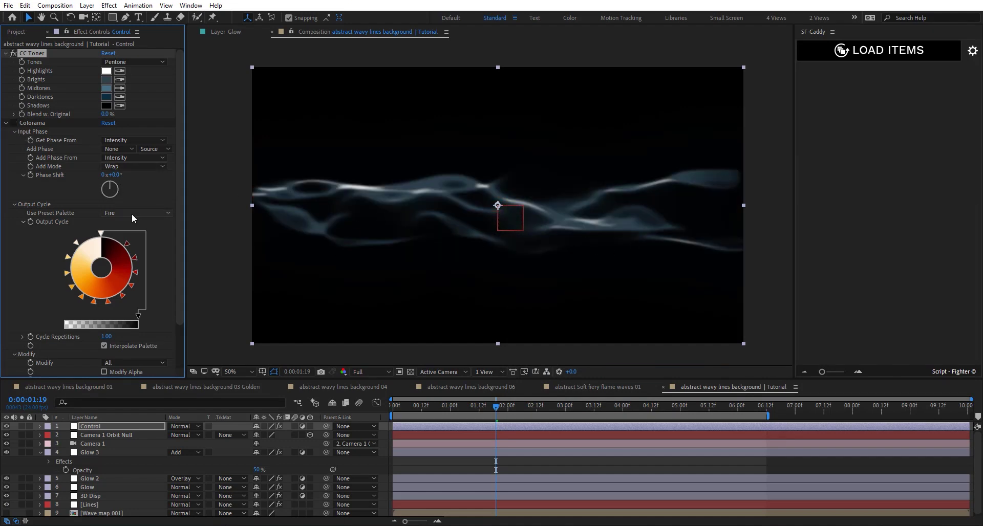
left_click(14, 123)
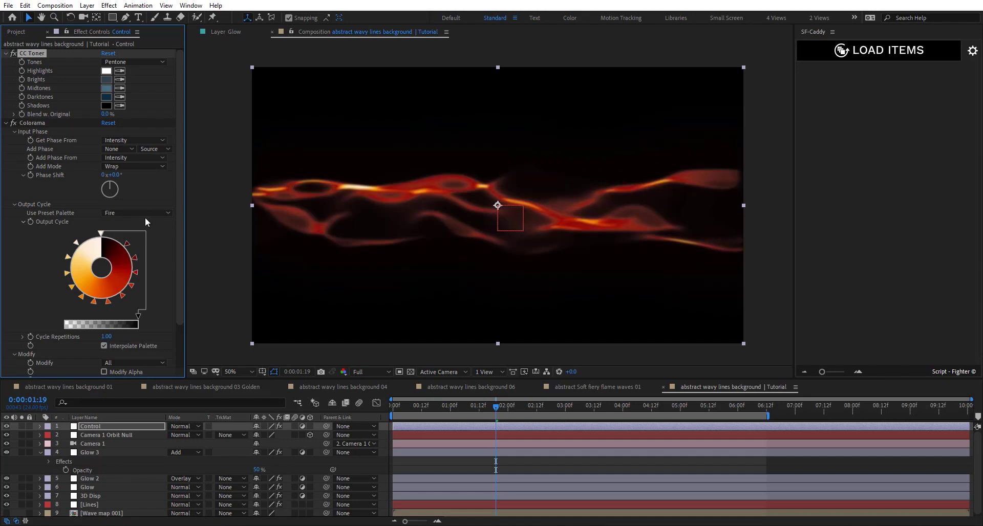
Set Colorama's preset palette on the Control layer to Solarize Green, leaving Add Mode at Wrap
left_click(145, 214)
left_click(171, 268)
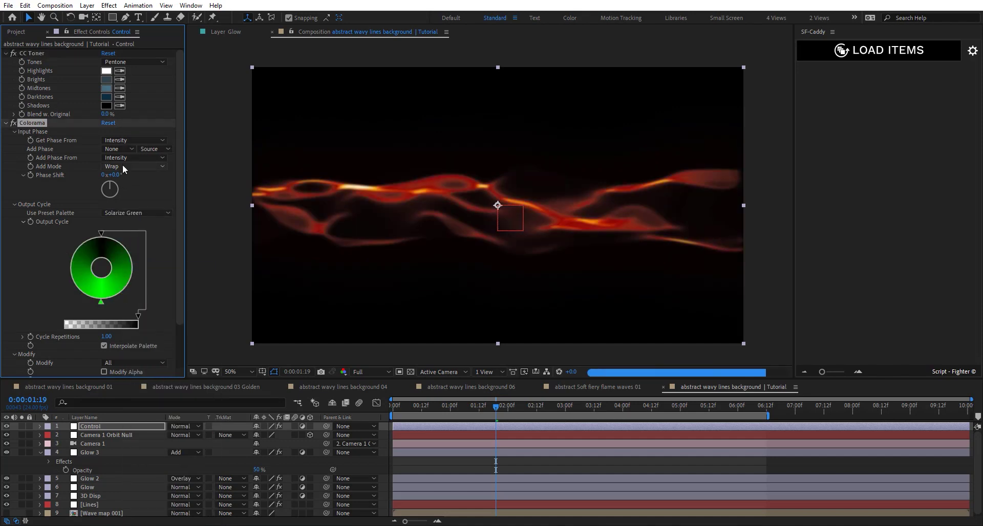
left_click(123, 167)
left_click(54, 185)
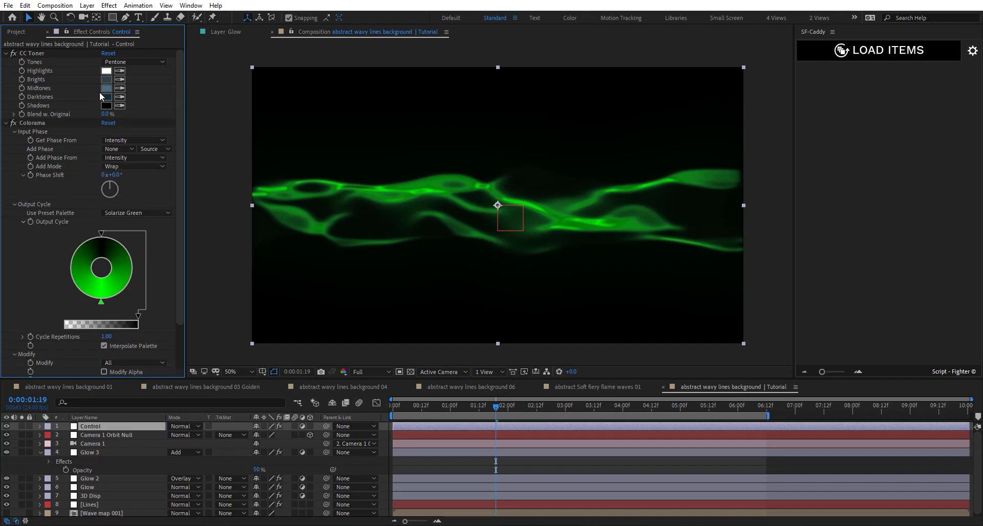
Raise the brightness of CC Toner's Brights color on the Control layer to 80%
left_click(106, 80)
left_click(685, 363)
type("80")
key("Return")
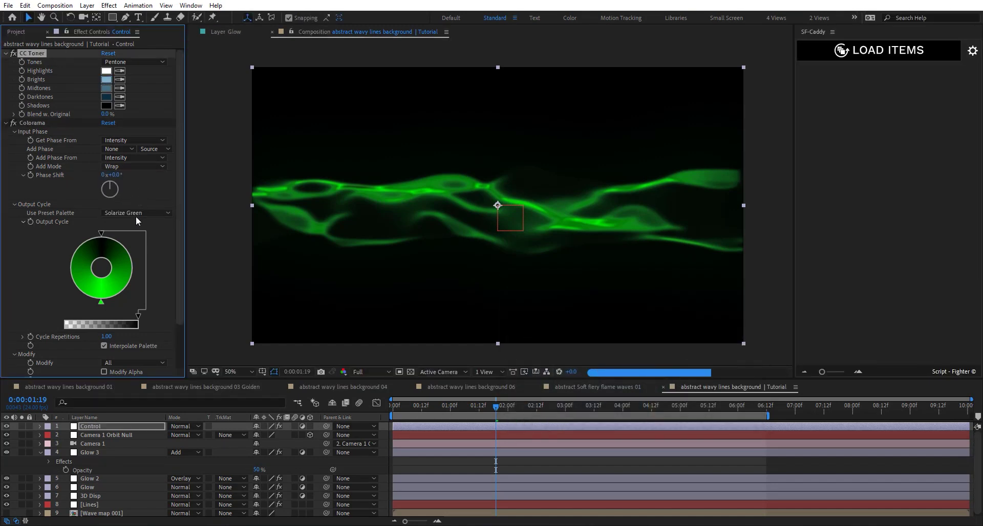
Set Colorama's preset palette on the Control layer to Fire And Smoke and collapse the effect's settings
left_click(136, 215)
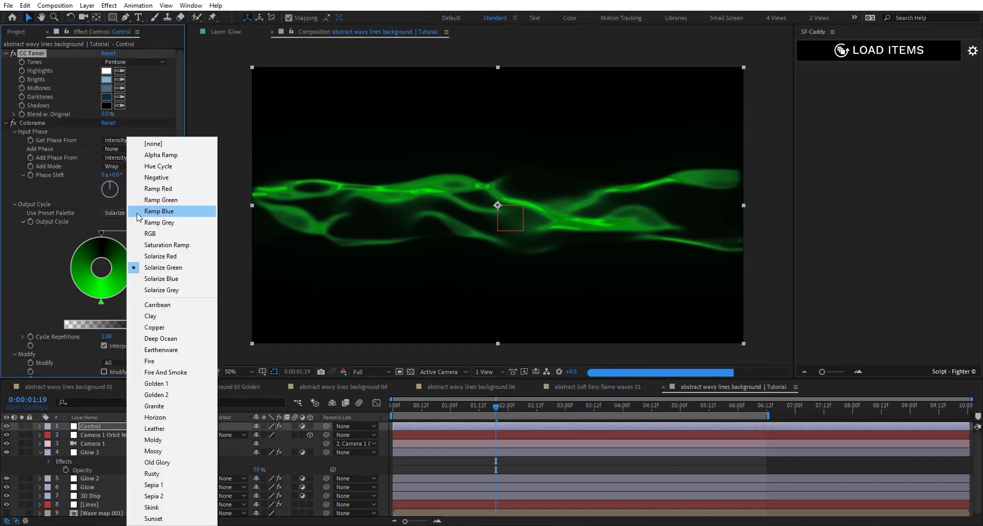
left_click(167, 372)
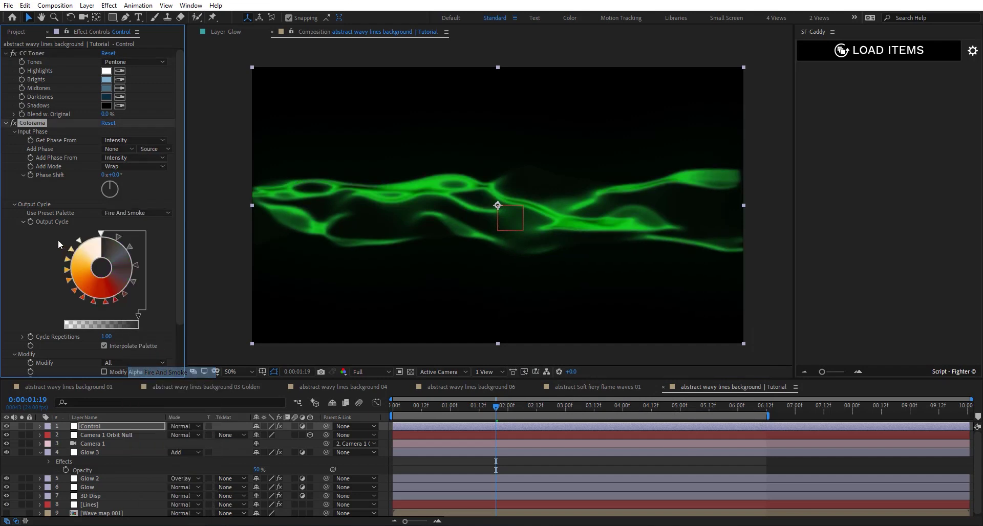
left_click(4, 123)
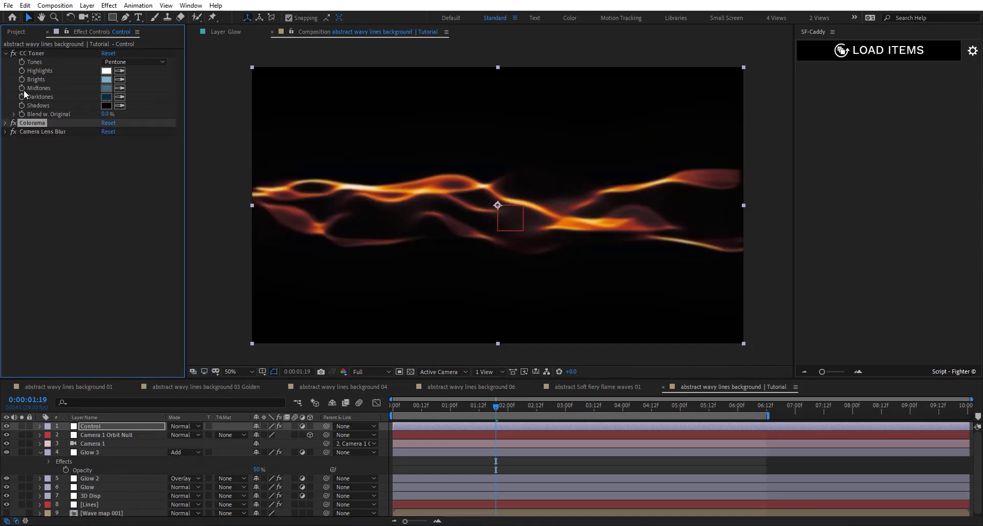
Add a Slider Control effect to the Control layer and rename it Glow
left_click(92, 427)
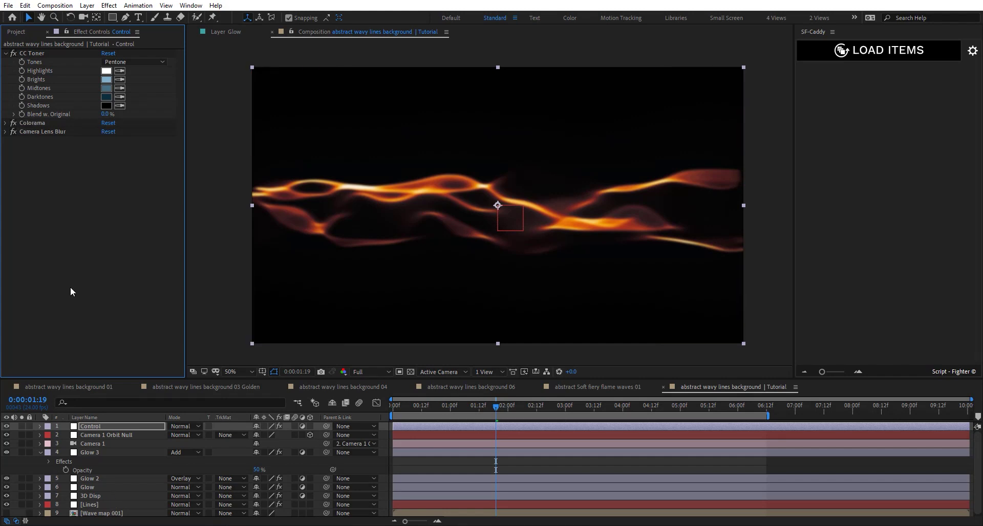
key("ctrl+space")
type("slid")
key("Return")
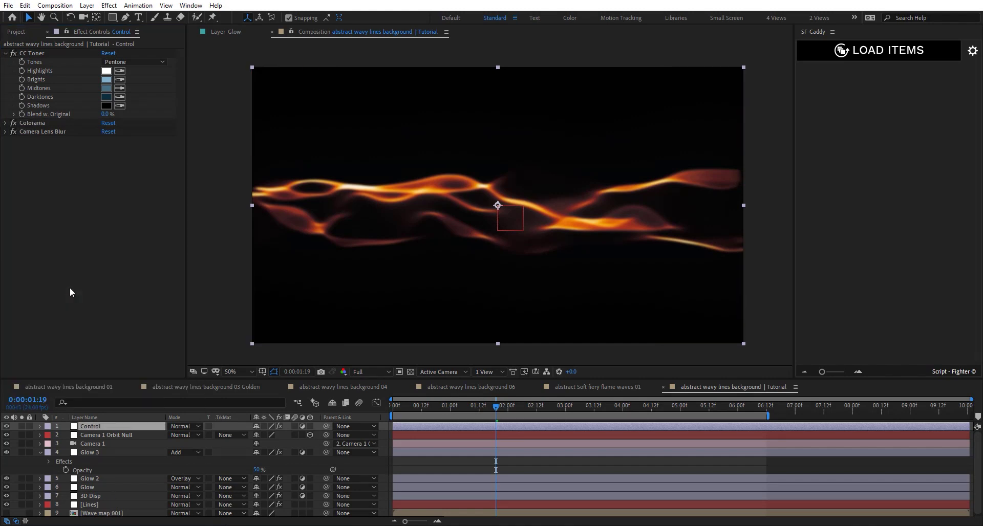
key("Return")
type("Glow")
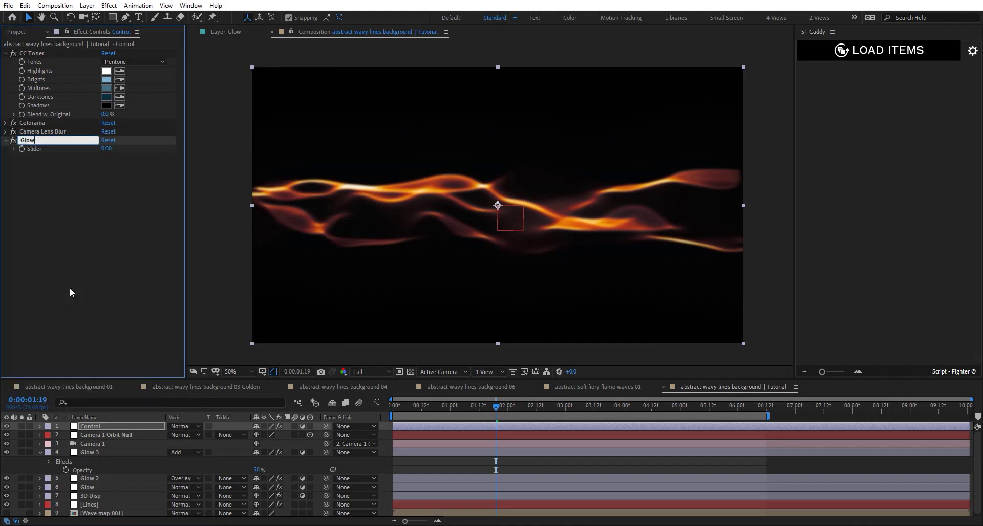
key("Return")
Link the Lines layer's Venetian Blinds Transition Completion to the Glow slider on the Control layer with an expression
left_click(121, 507)
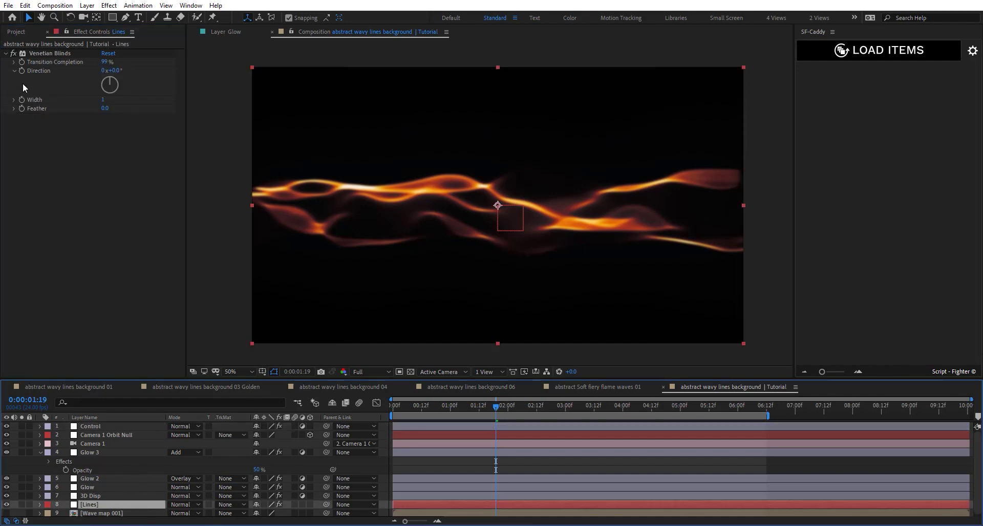
left_click(21, 61, "alt")
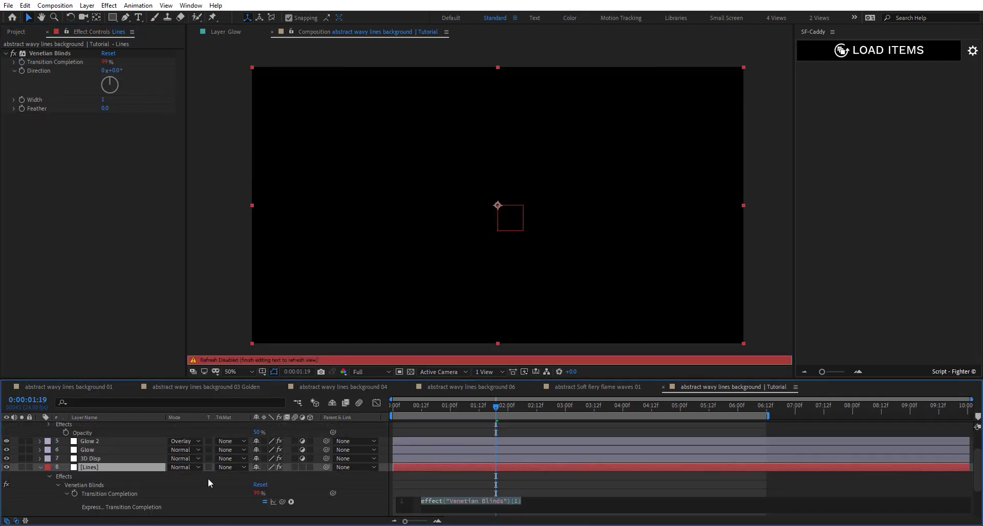
left_click(135, 463)
scroll(112, 449, "up", 2)
left_click(105, 428)
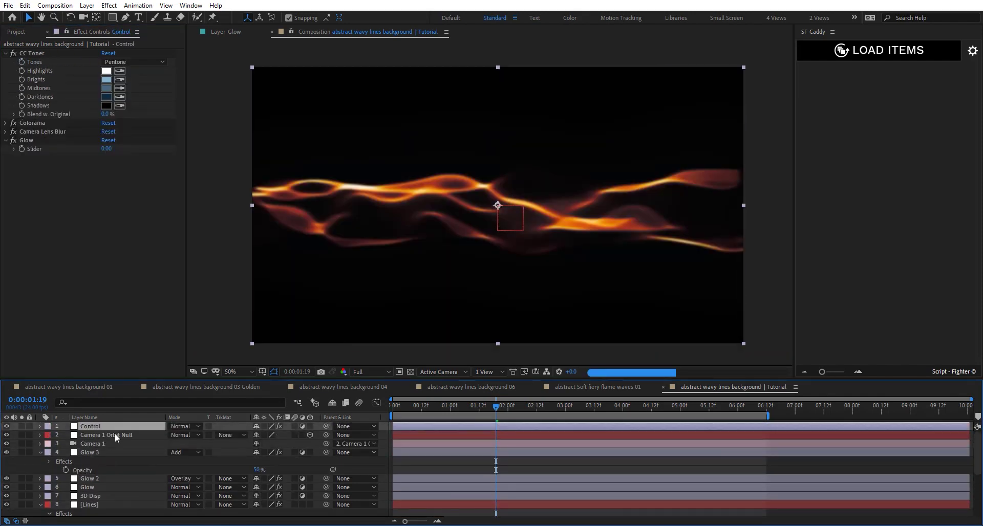
scroll(131, 447, "down", 2)
left_click_drag(282, 487, 69, 148)
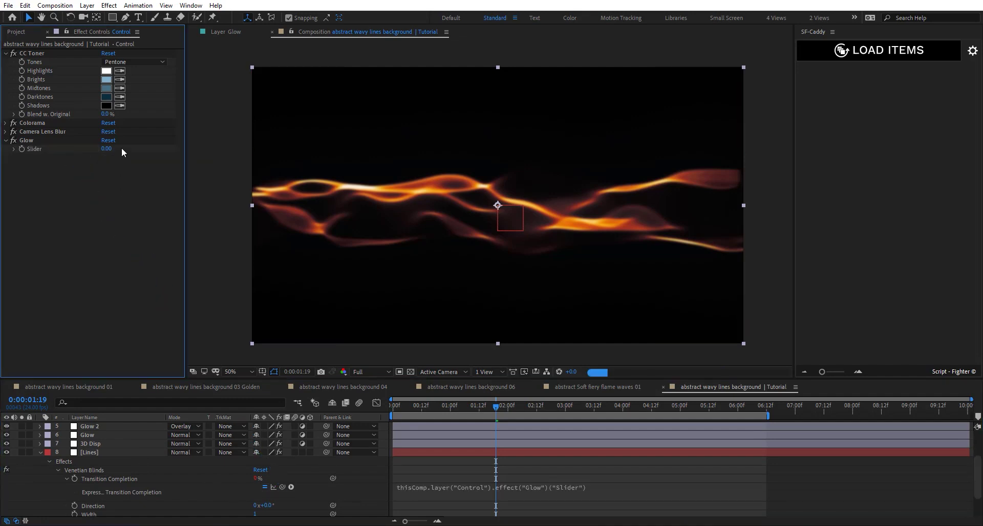
Test the Control layer's Glow slider at 95 and set it to 99
left_click(106, 149)
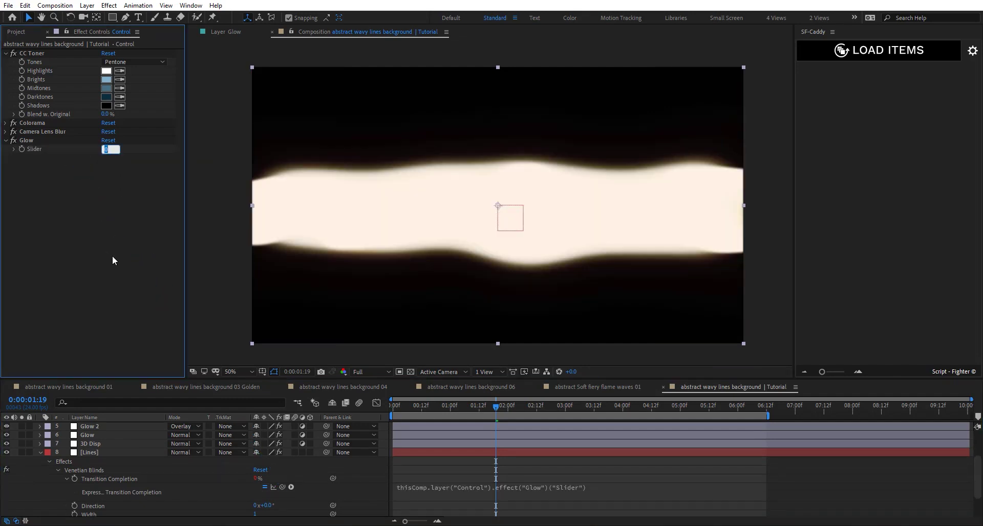
type("85")
key("Return")
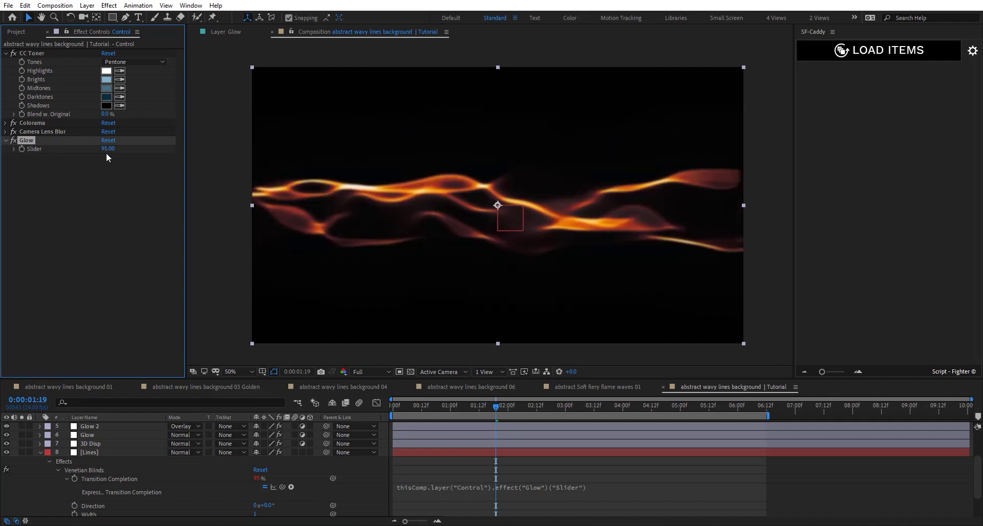
key("Return")
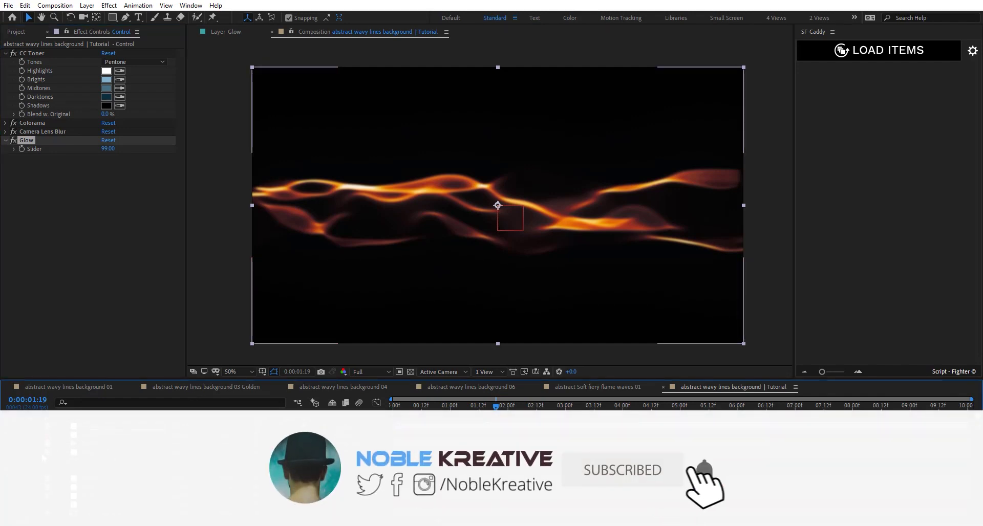
Review the wavy lines variations 04, 06 and 03 Golden, examining the golden version's Control and CC layer effects
left_click(340, 387)
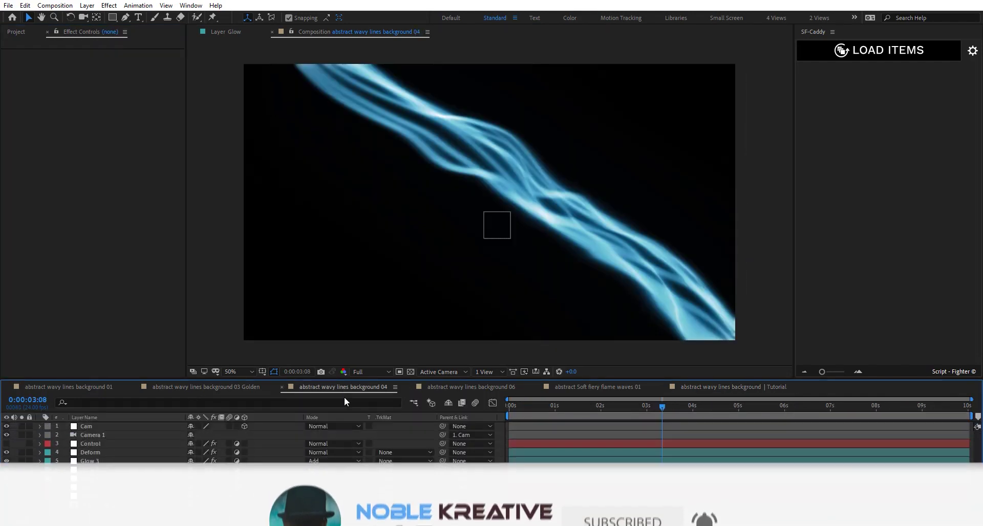
left_click(469, 388)
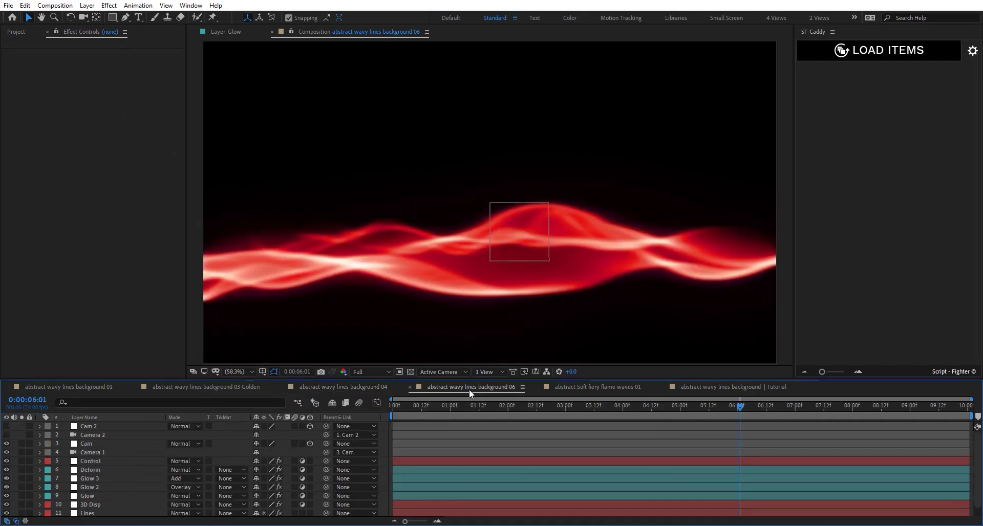
left_click(232, 389)
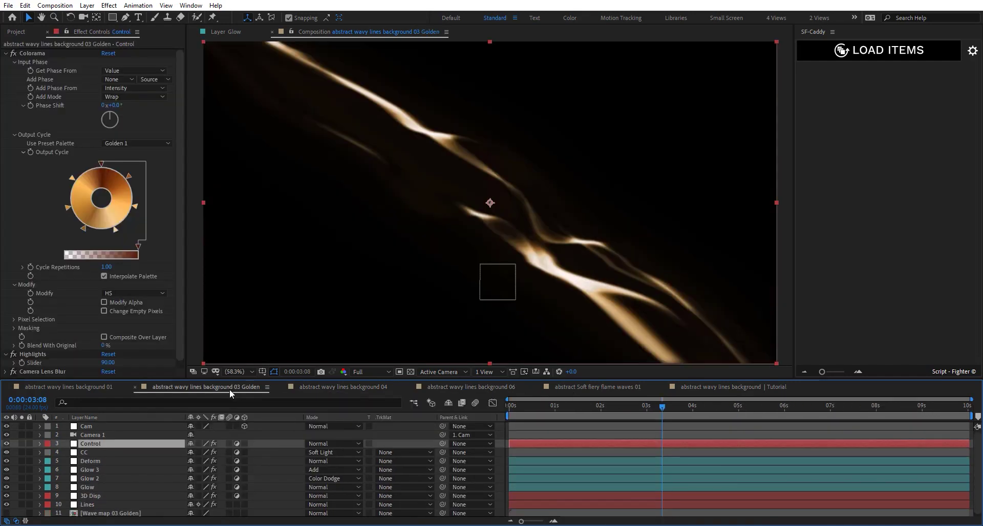
key("comma")
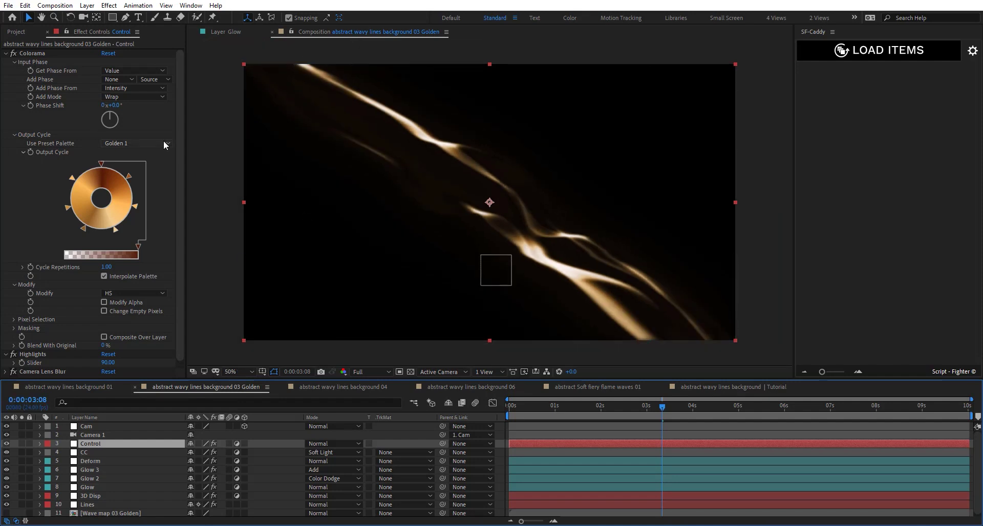
left_click(102, 452)
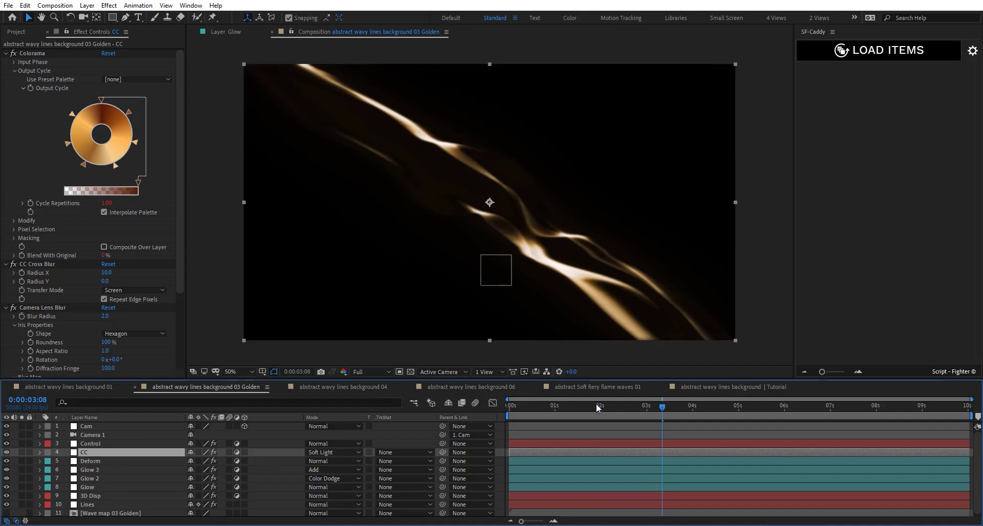
Duplicate the abstract wavy lines background | Tutorial composition in the project and open the copy
left_click(747, 389)
right_click(185, 516)
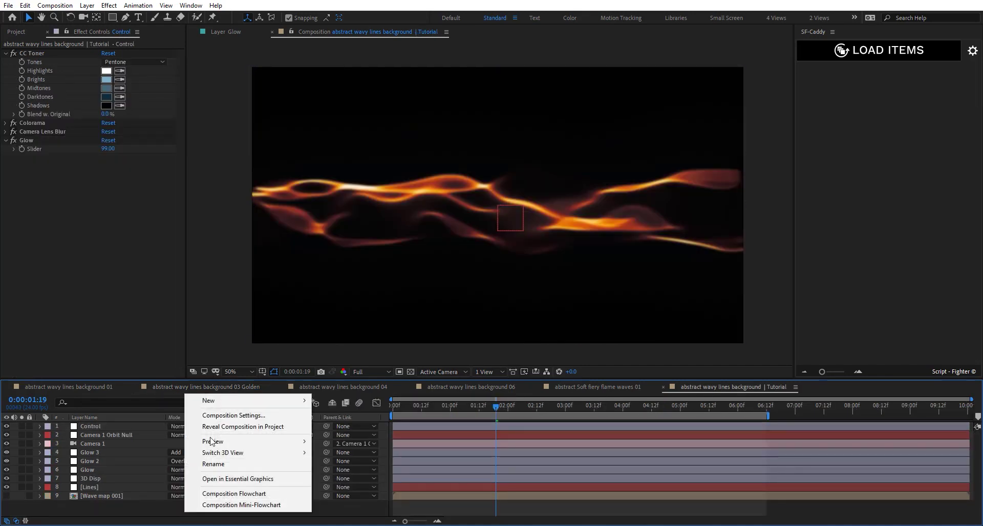
left_click(233, 428)
key("ctrl+d")
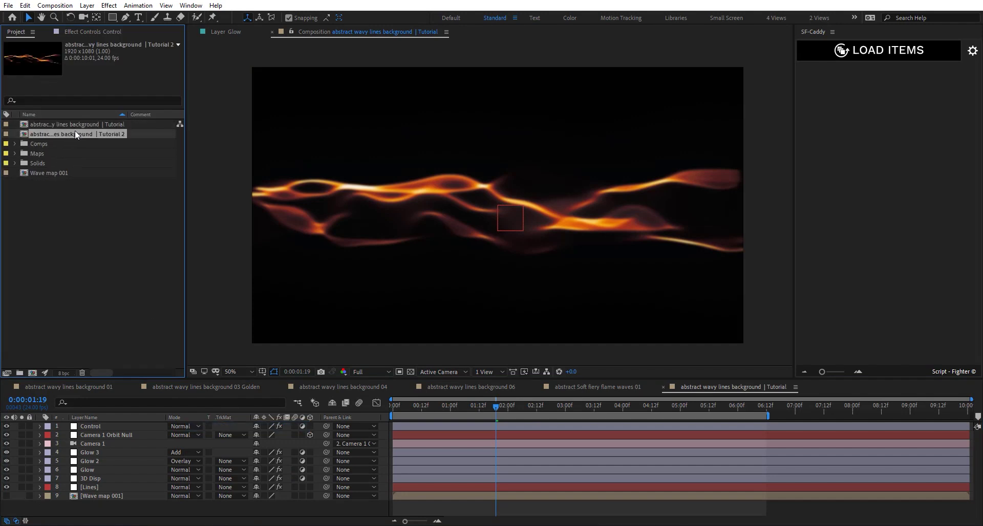
double_click(75, 133)
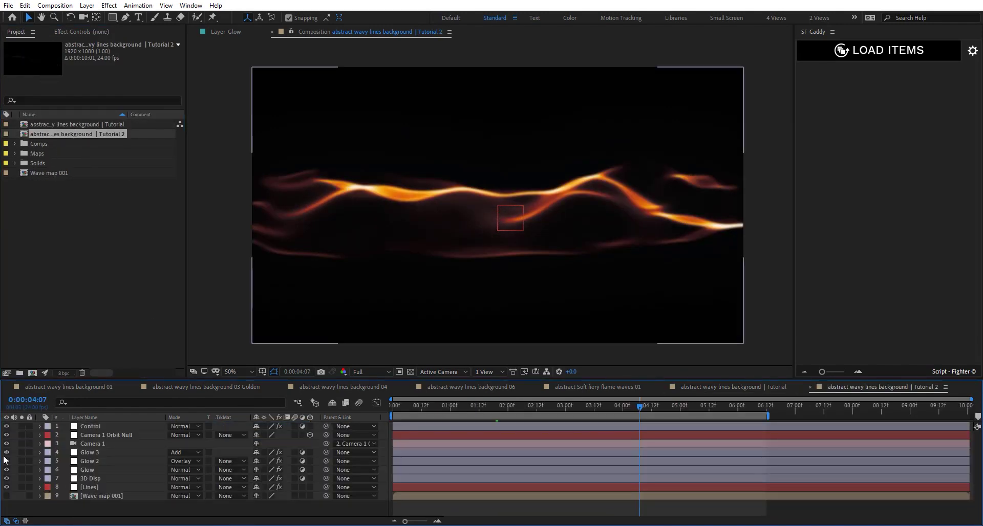
Hide the Control layer and the three Glow layers, and set the preview resolution to Quarter
left_click(6, 477)
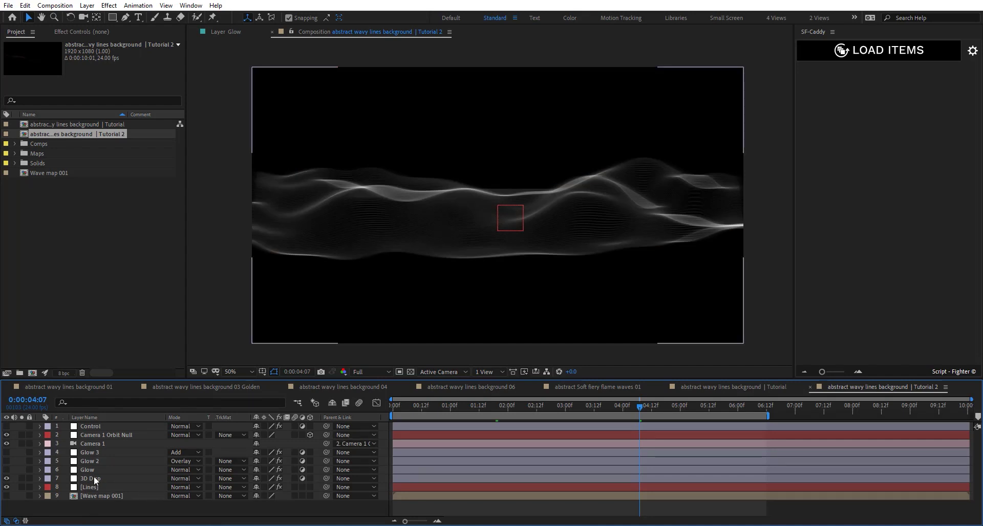
left_click(359, 370)
left_click(377, 437)
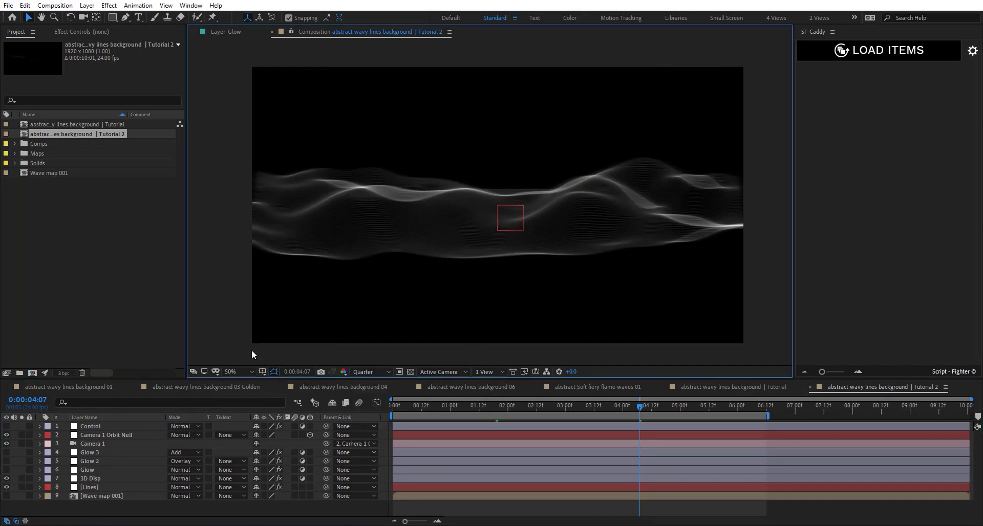
Set the Camera 1 Orbit Null's Z Rotation to -30° and its X Rotation to 77°
left_click(123, 435)
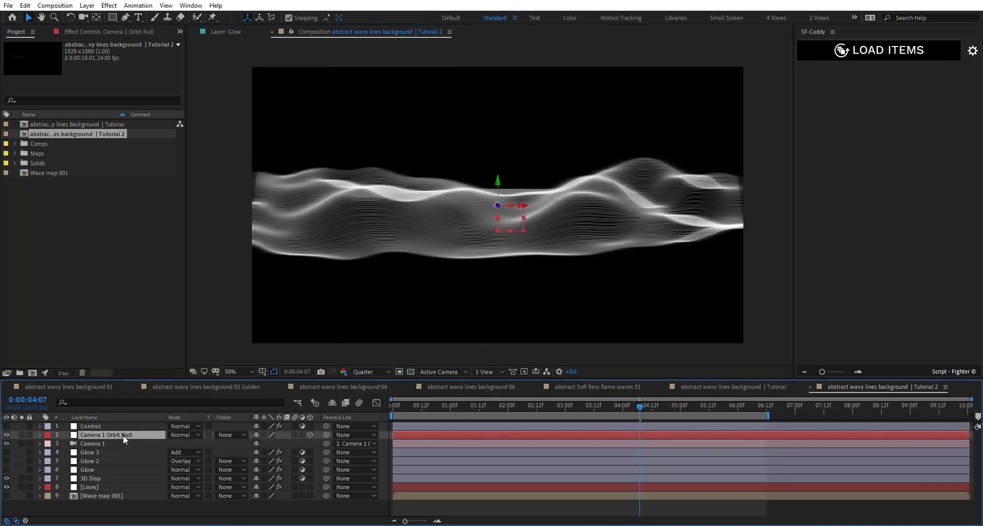
key("r")
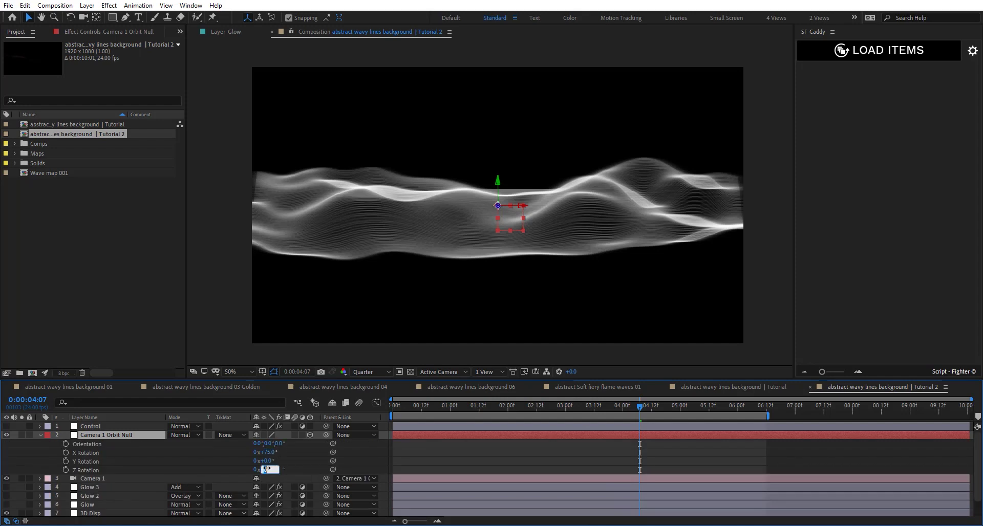
key("Return")
left_click_drag(272, 451, 283, 454)
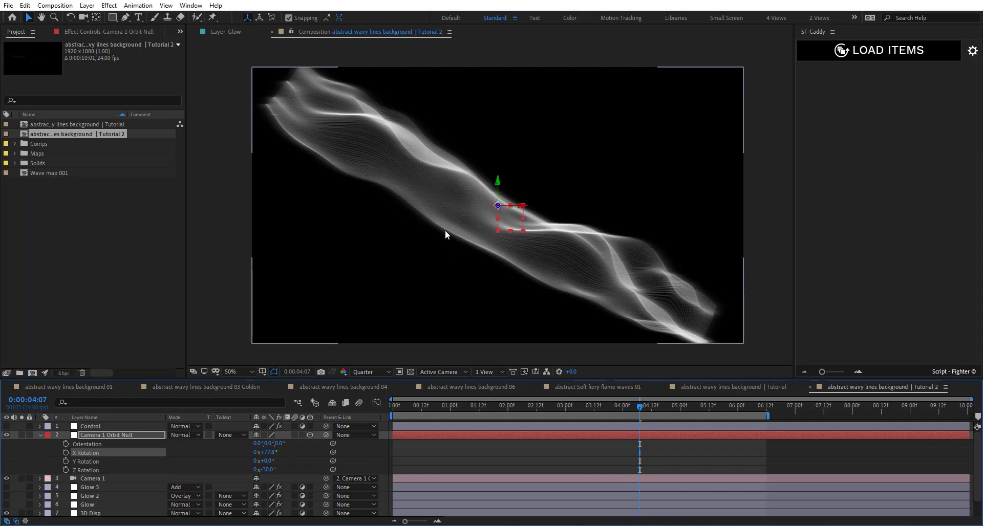
Move the camera closer with the Camera tool so the diagonal waves extend past the frame edges
key("c")
left_click(461, 159)
left_click_drag(460, 106, 516, 279)
left_click_drag(519, 160, 522, 136)
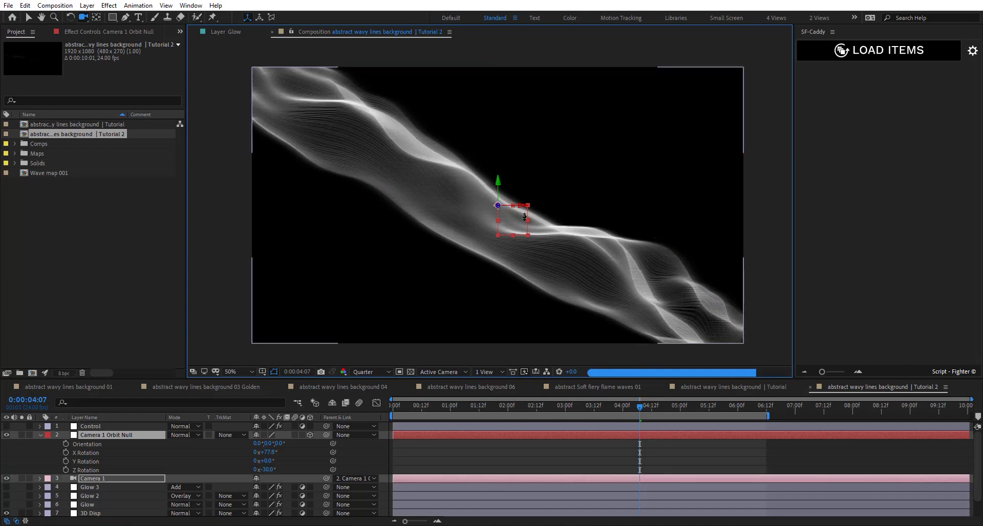
Set Card Dance's Rows on the 3D Disp layer to 10
left_click(112, 513)
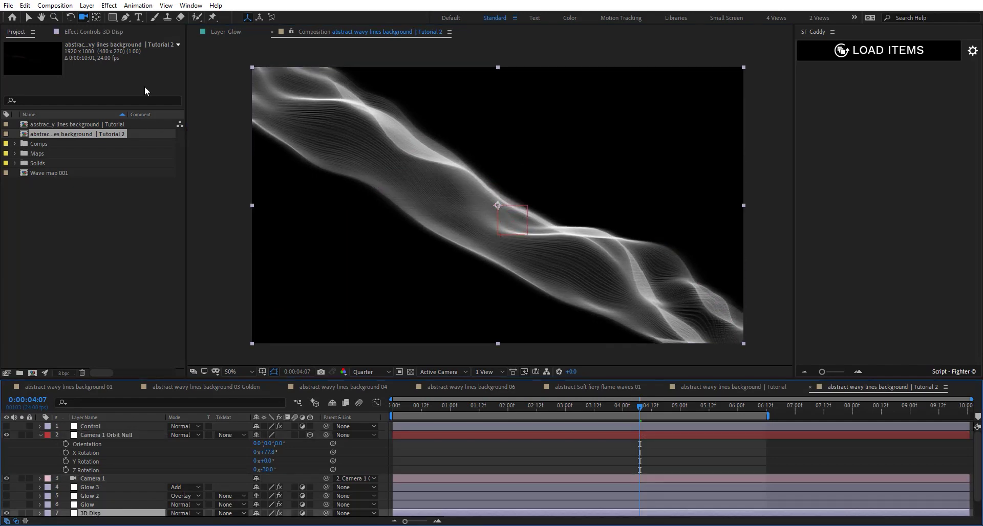
left_click(100, 34)
left_click(109, 71)
type("10")
key("Return")
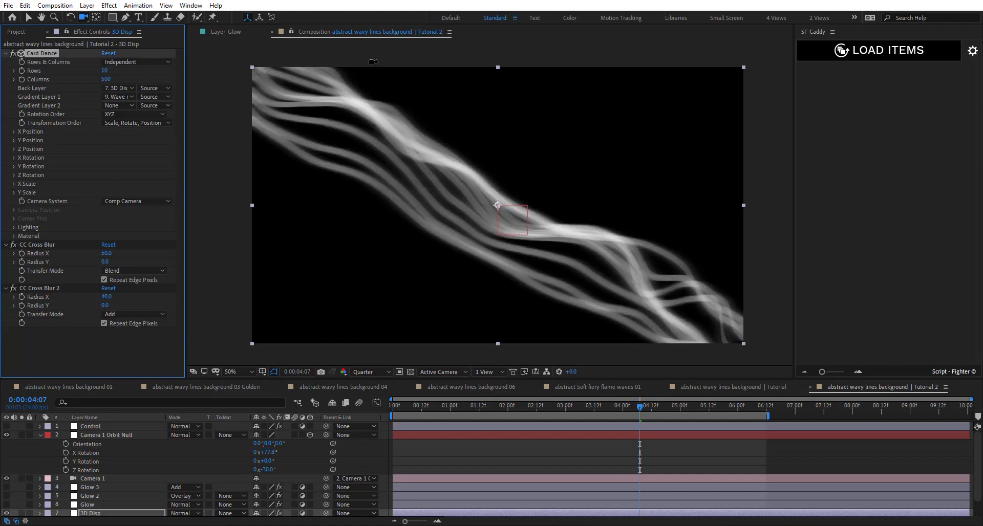
Set the preview resolution to Full and move the current time to 0:00:02:15
left_click(370, 372)
left_click(366, 387)
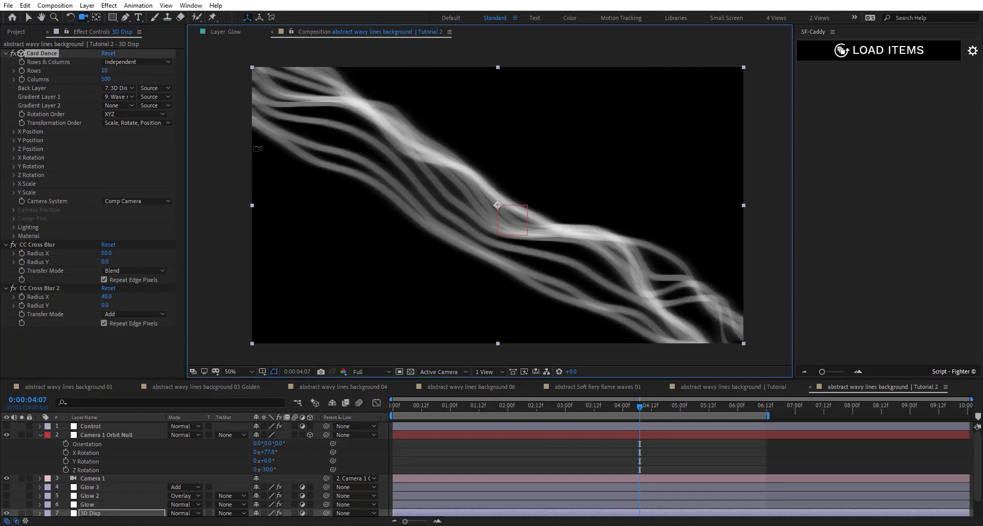
left_click_drag(648, 409, 544, 409)
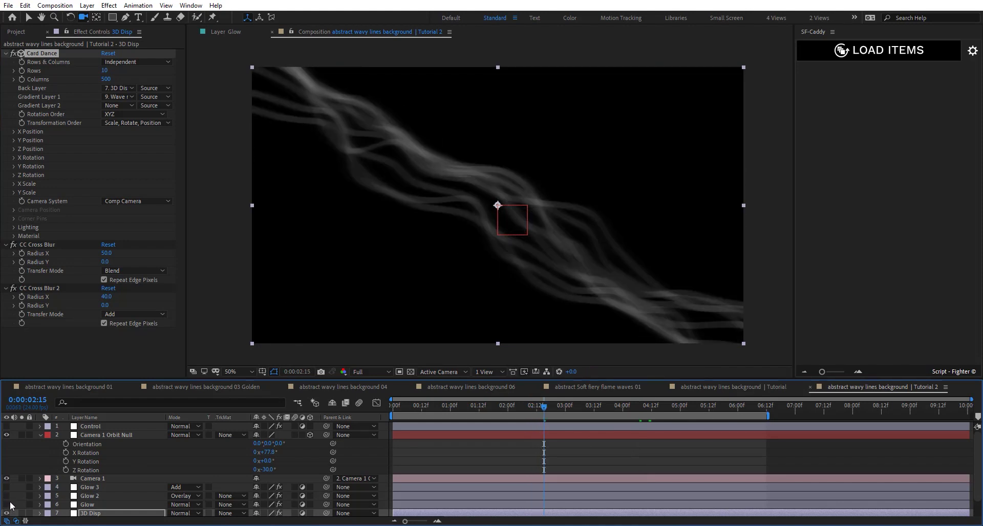
Show the three Glow layers and enable the second Glow effect on the Glow 2 layer
left_click(7, 505)
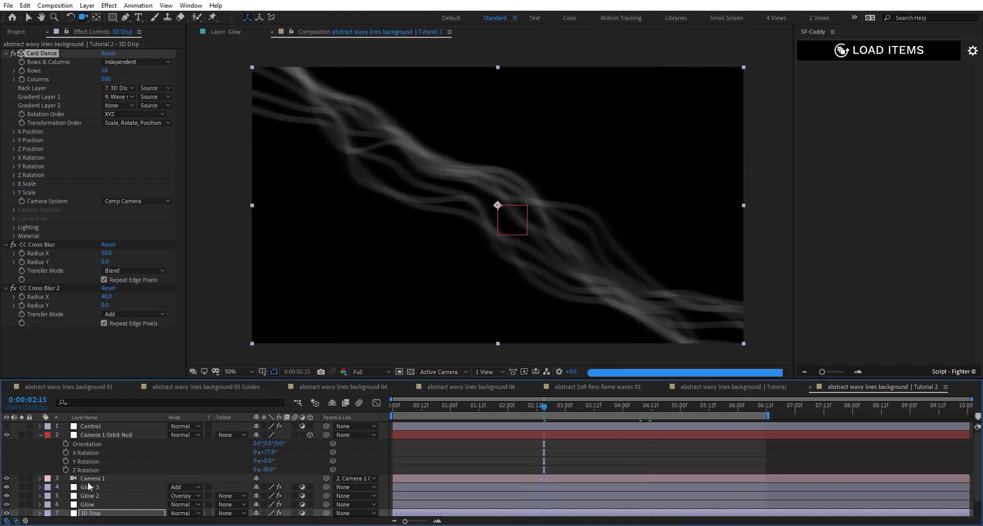
left_click(102, 495)
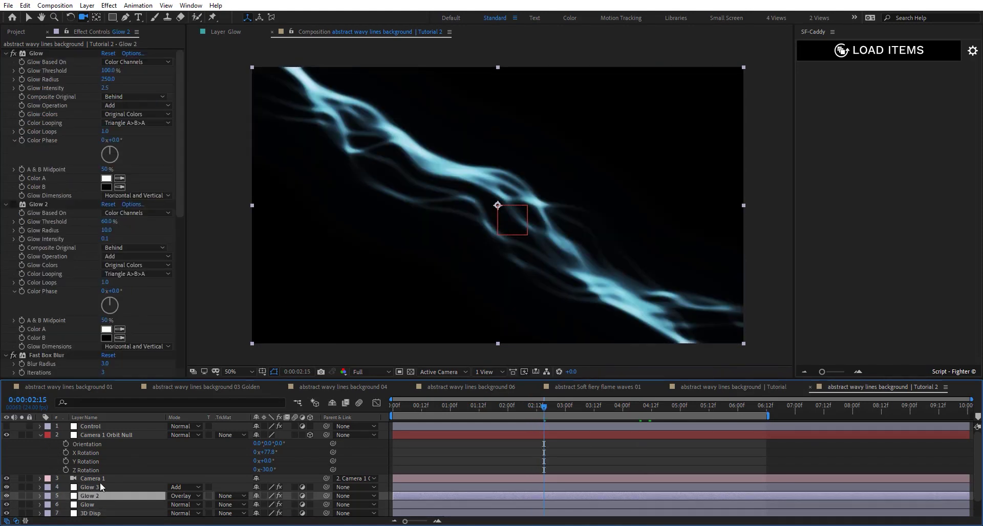
left_click(14, 205)
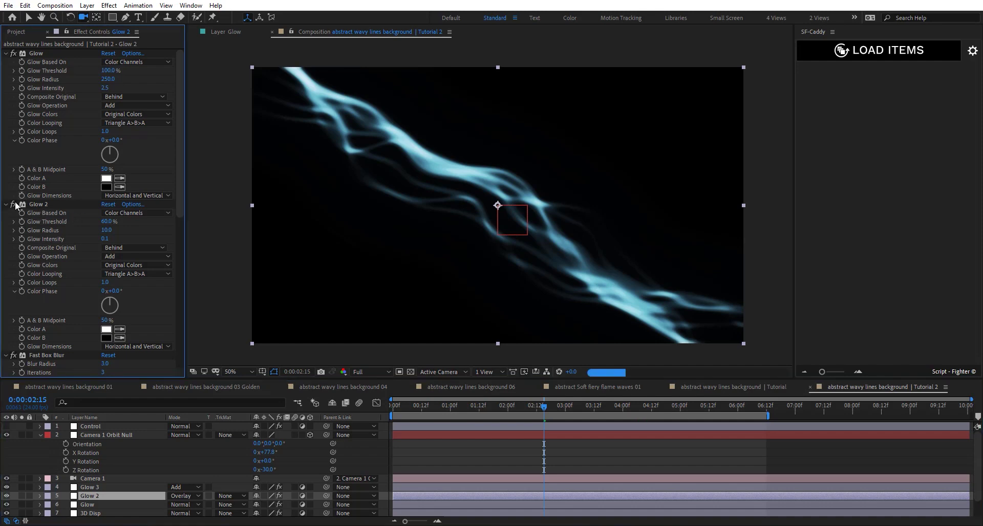
Enable the second Glow effect on the Glow 3 layer and show the Control layer
left_click(107, 485)
left_click(15, 206)
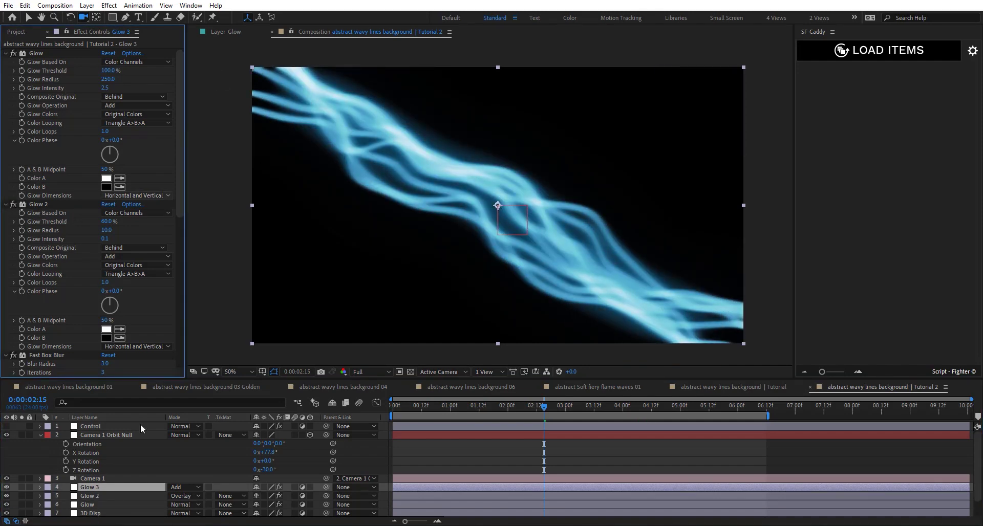
left_click(7, 426)
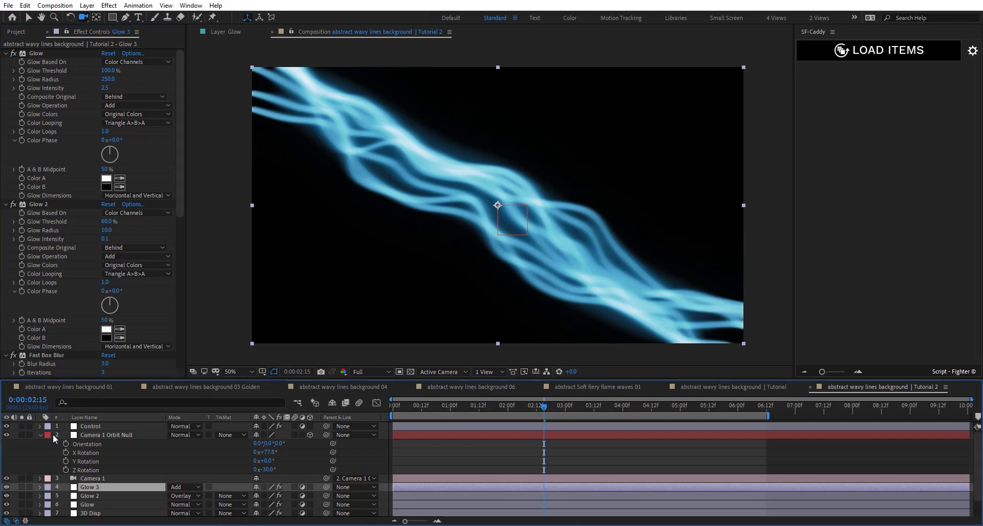
Expand the Output Cycle and Modify settings of the Control layer's Colorama effect
left_click(105, 428)
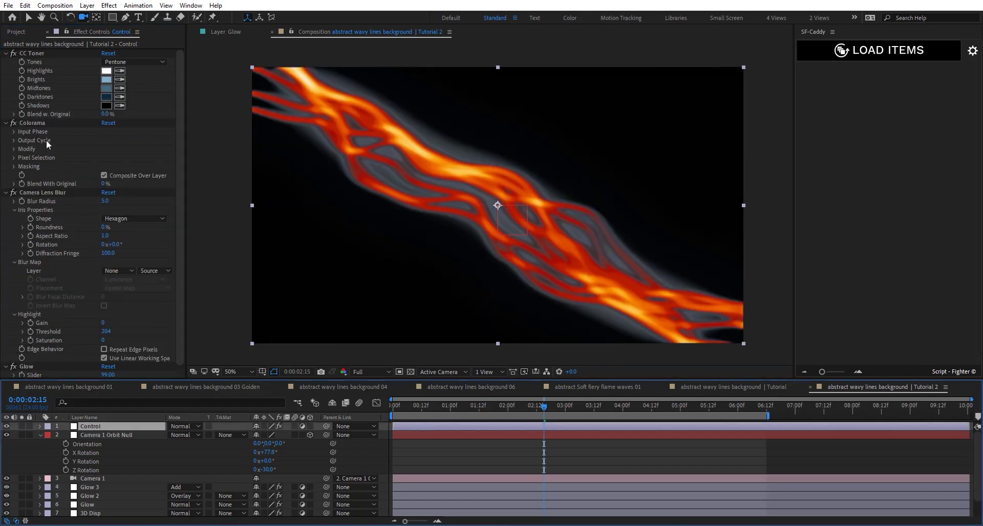
left_click(14, 140)
left_click(123, 147)
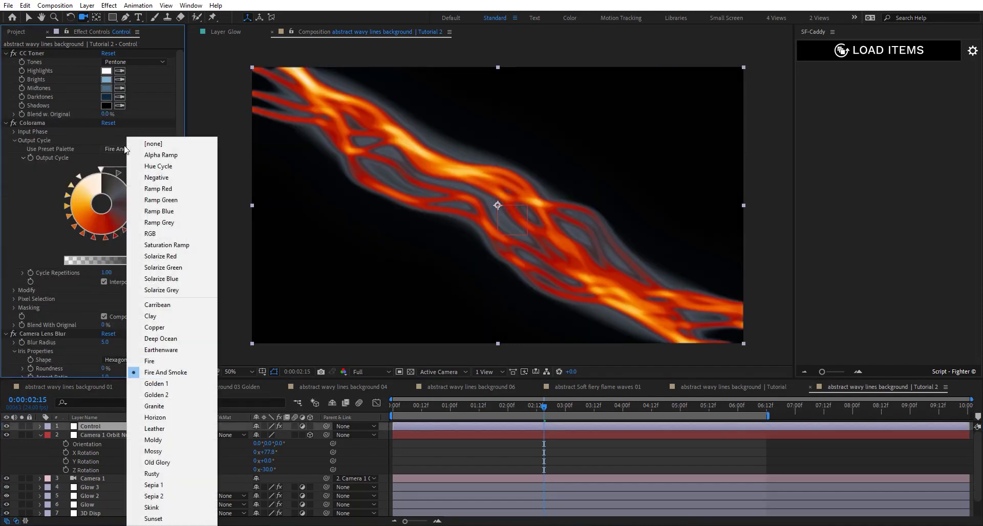
left_click(43, 161)
scroll(41, 232, "down", 2)
left_click(13, 244)
scroll(41, 248, "up", 2)
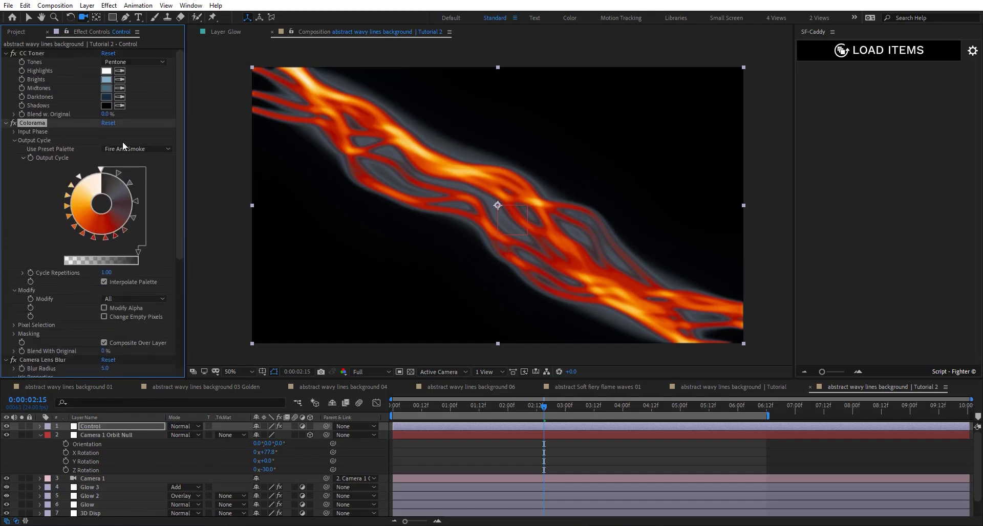
Set Get Phase From to Alpha in the Control layer's Colorama Input Phase settings
left_click(14, 131)
left_click(14, 131)
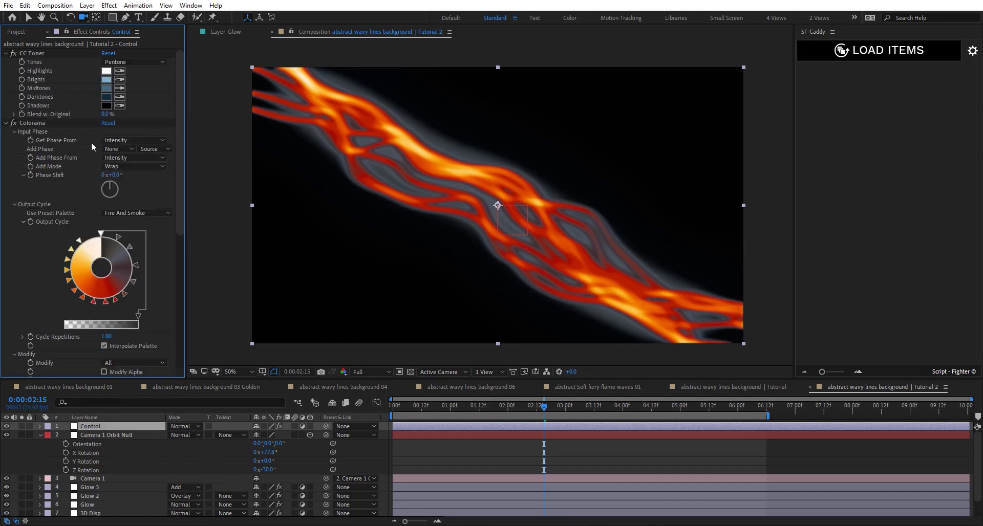
left_click(127, 143)
left_click(139, 229)
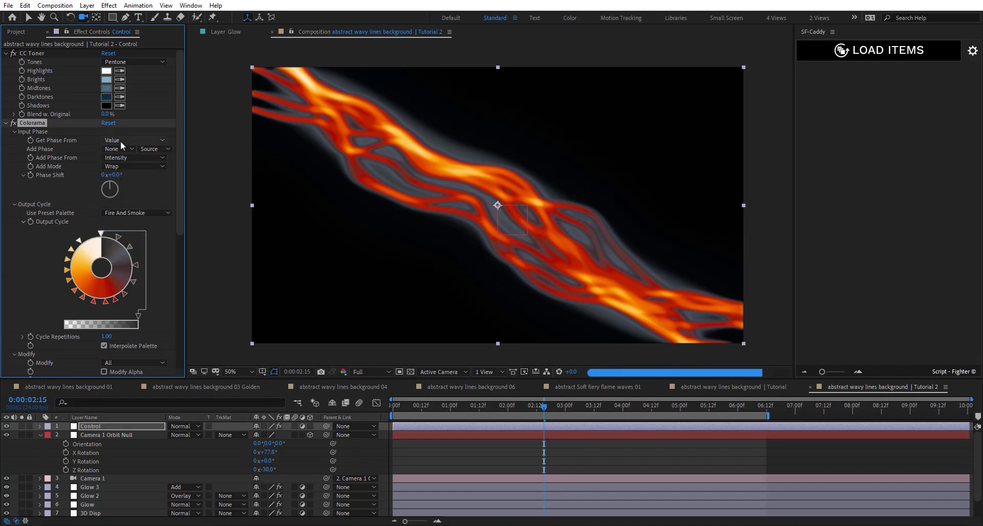
left_click(121, 140)
left_click(134, 241)
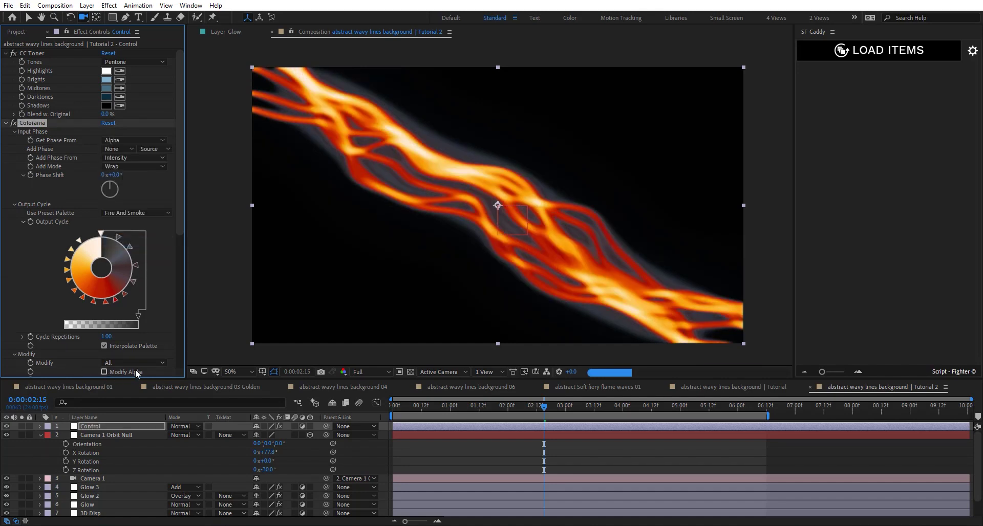
Set Colorama's Modify option to HS and its preset palette to Sunset
left_click(112, 363)
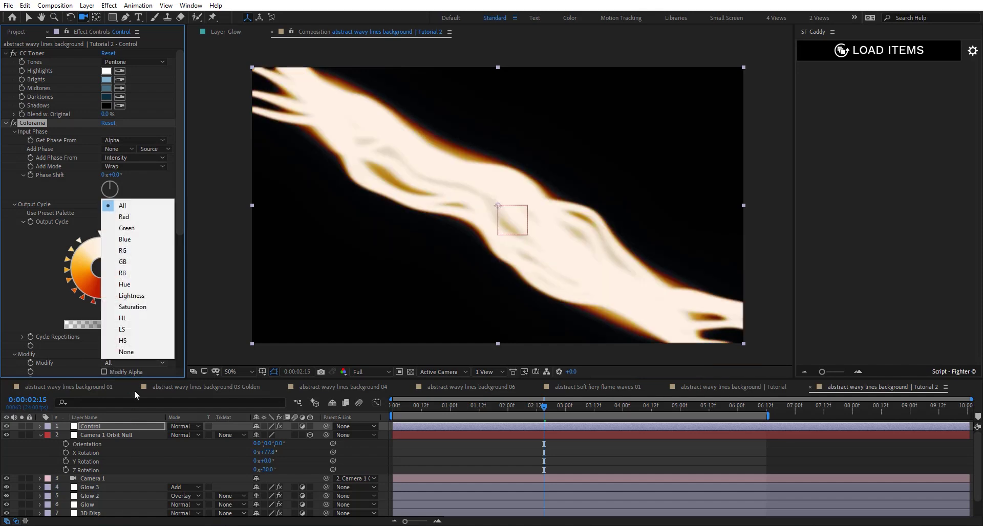
left_click(135, 339)
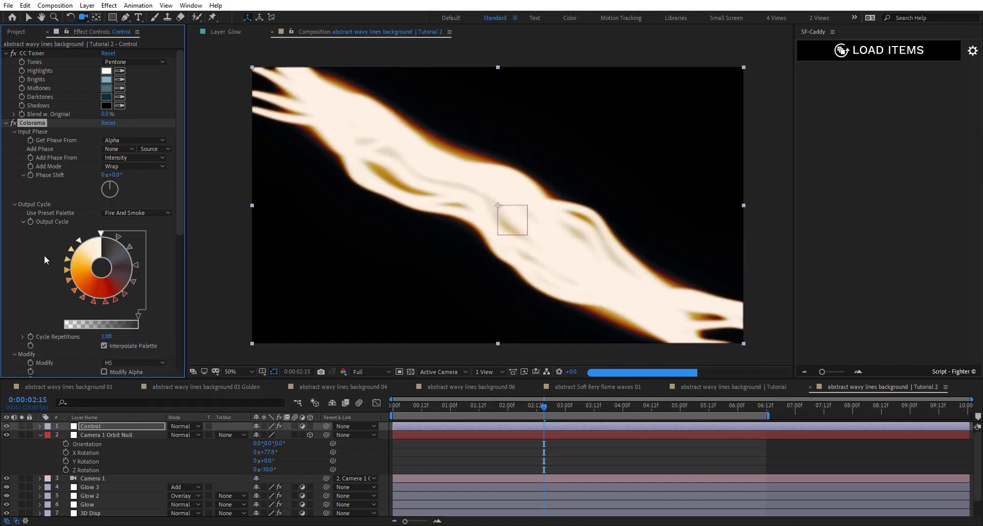
left_click(133, 213)
left_click(154, 519)
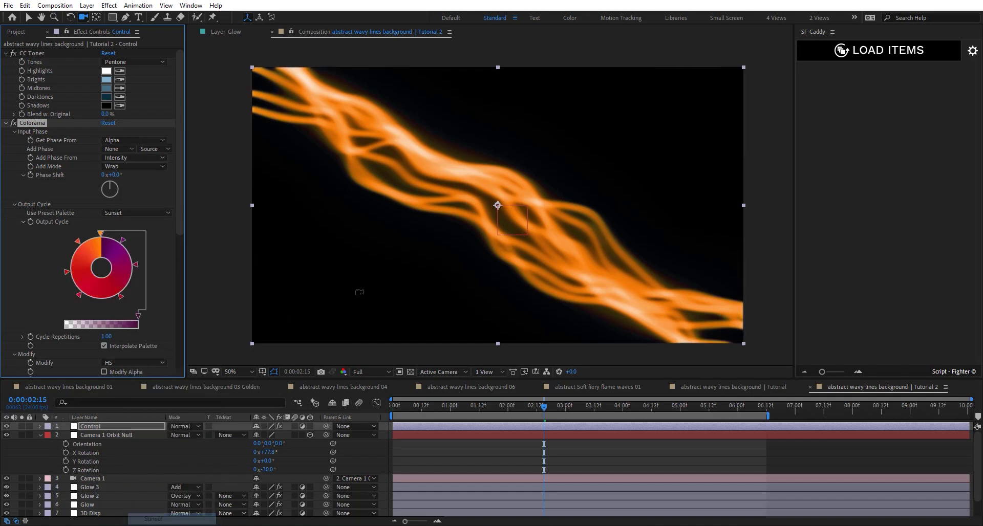
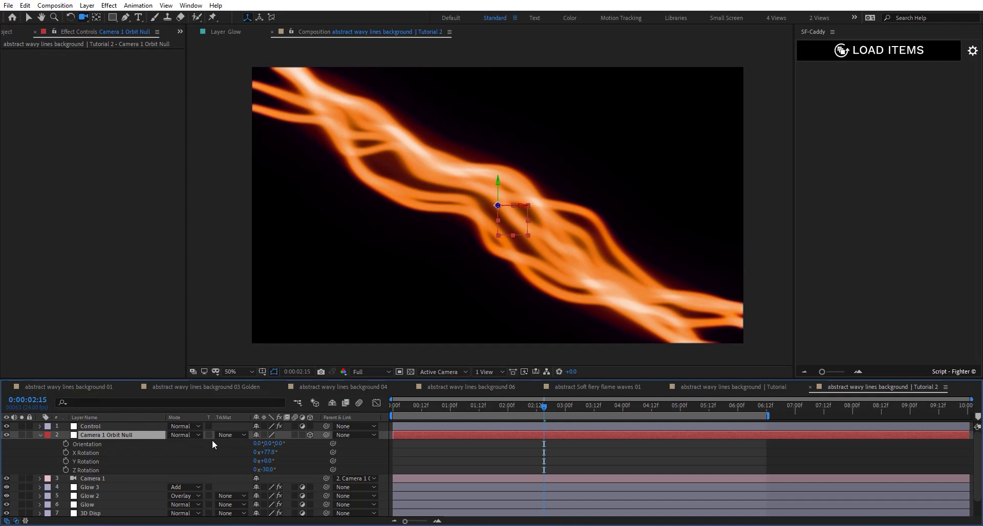
Set Camera 1 Orbit Null's Z Rotation to 0° and X Rotation to 75°, and check the waves at 0:00:00:15
key("r")
key("r")
key("Return")
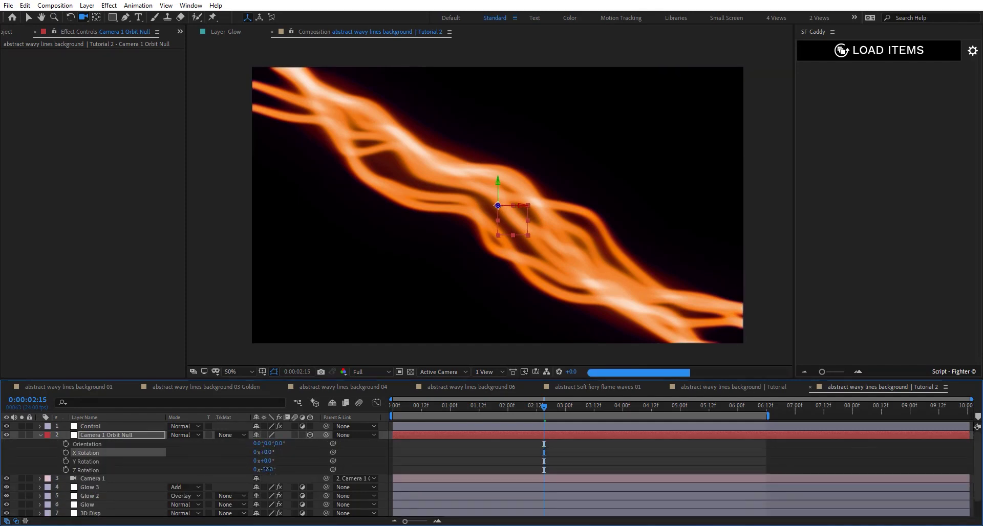
key("Return")
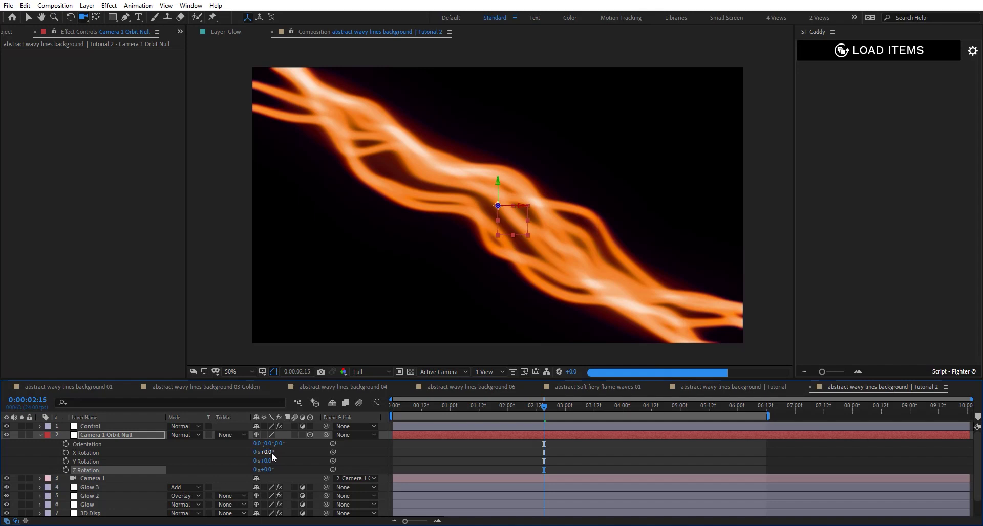
left_click(268, 451)
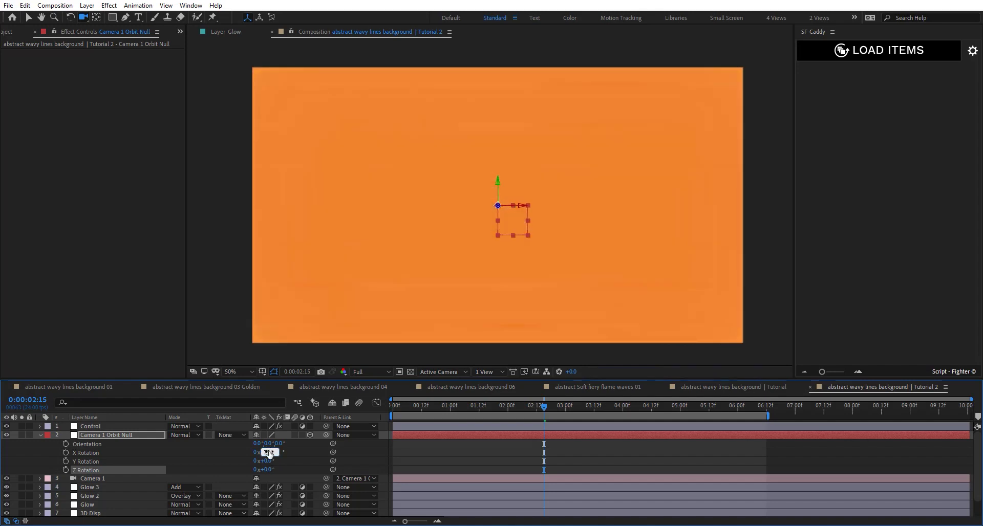
type("75")
key("Return")
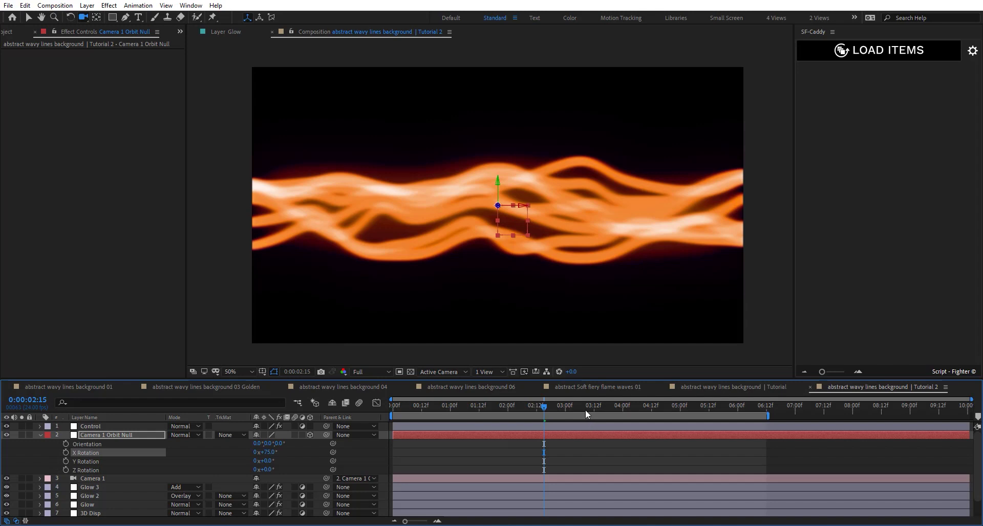
left_click_drag(587, 414, 430, 417)
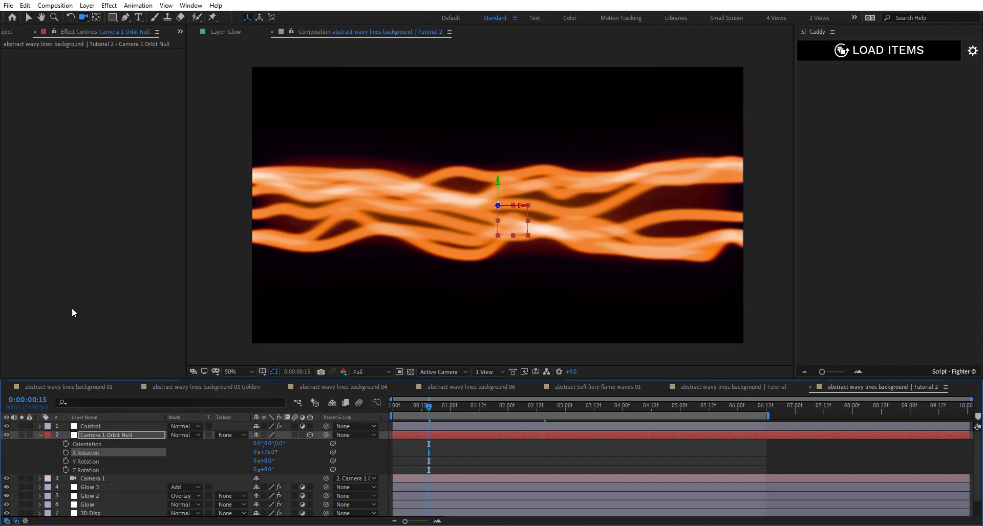
Open the abstract Multi Wavy lines background 01 composition, view it at 0:00:01:20 and collapse its layers' properties
left_click(16, 33)
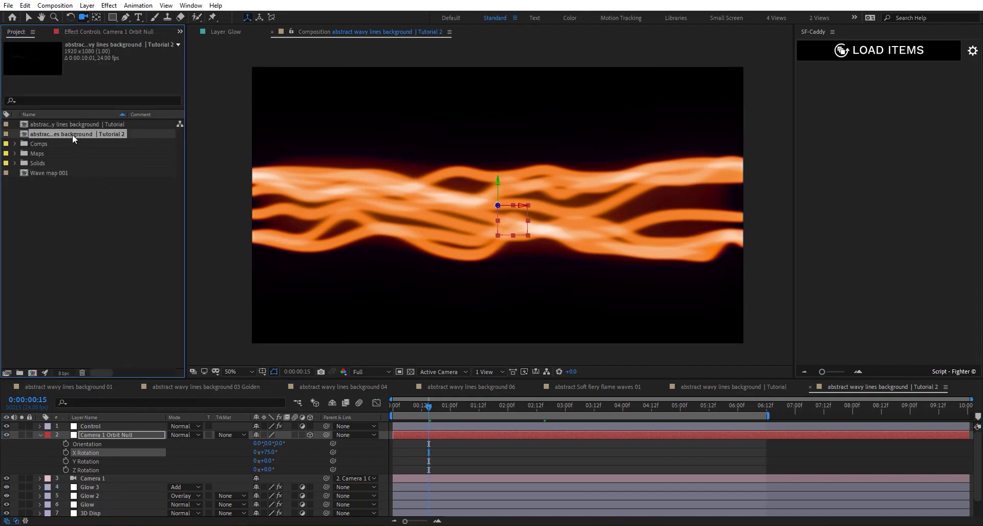
left_click(15, 148)
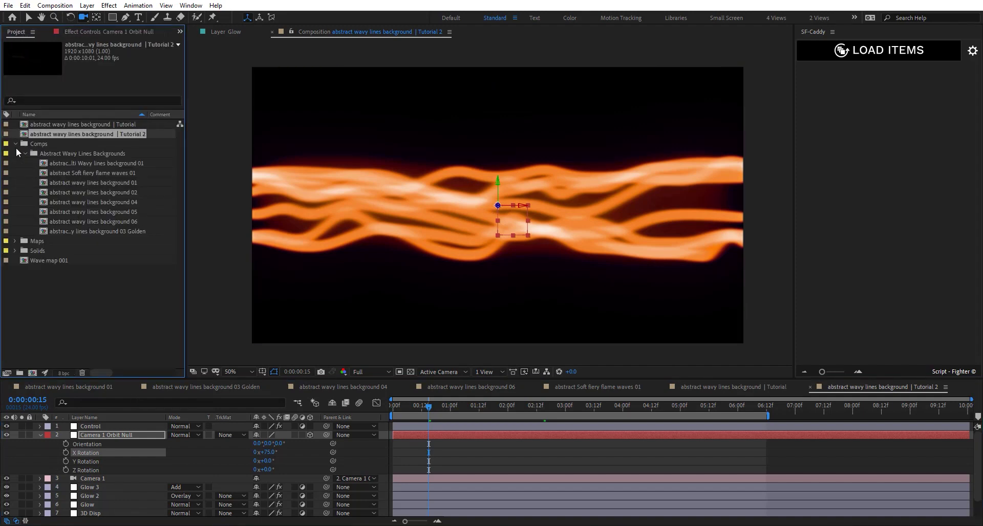
double_click(144, 163)
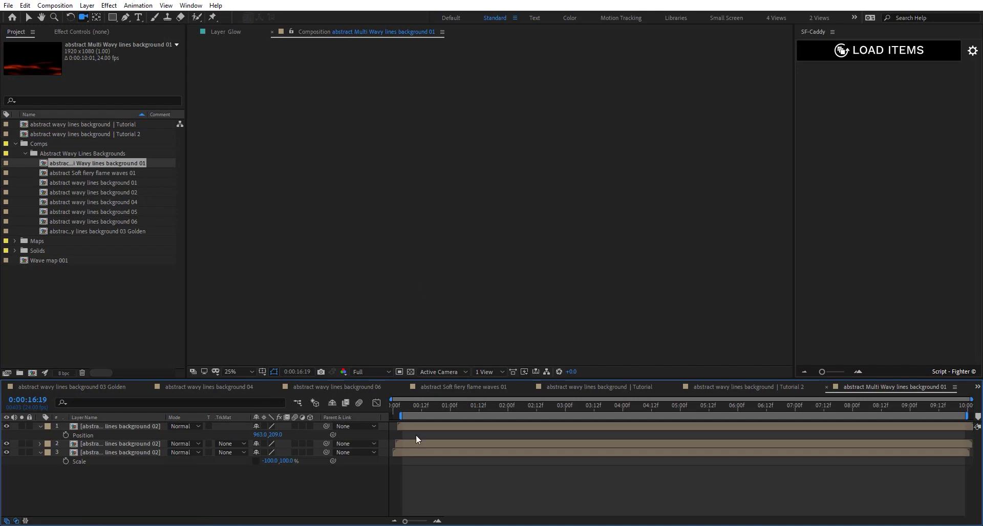
left_click(498, 417)
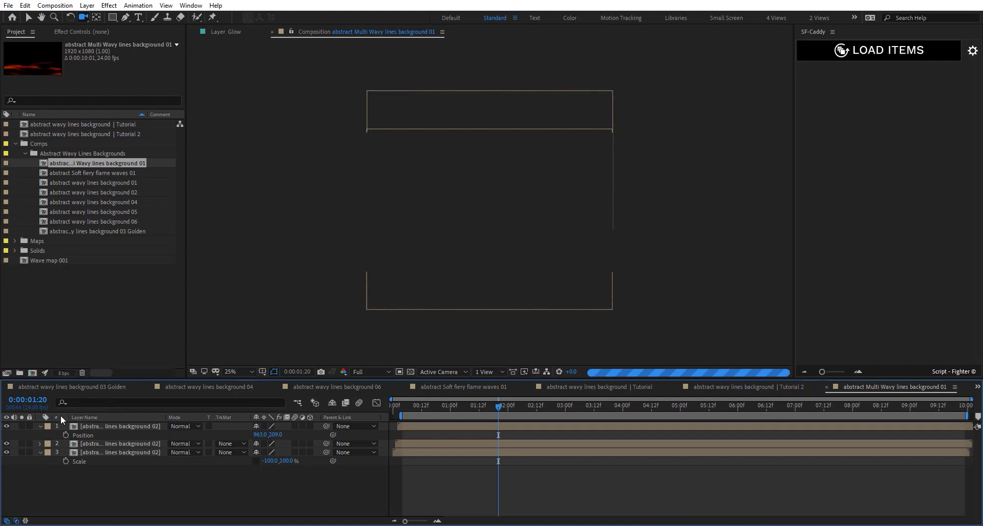
left_click(39, 426)
left_click(41, 443)
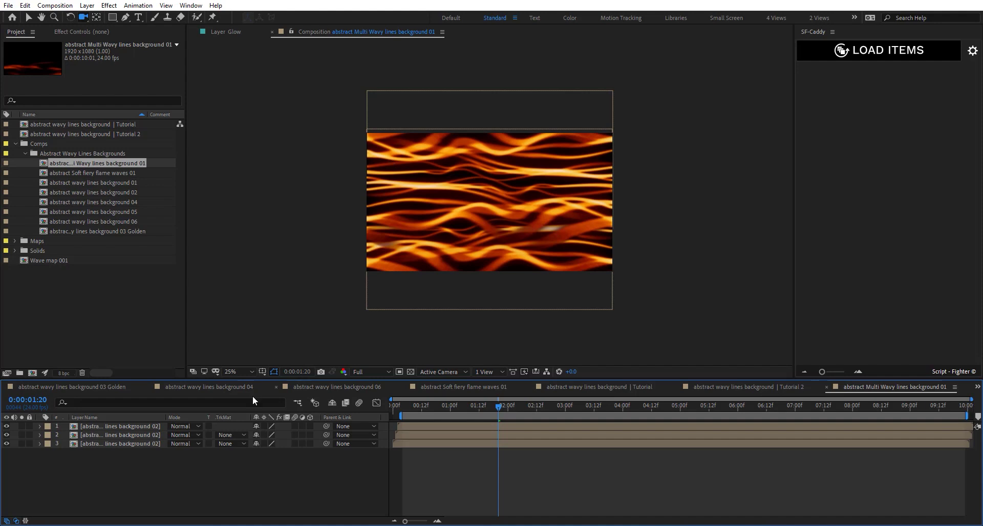
Open the nested abstract wavy lines background 02 composition and examine the 3D Disp layer's effect settings
double_click(125, 434)
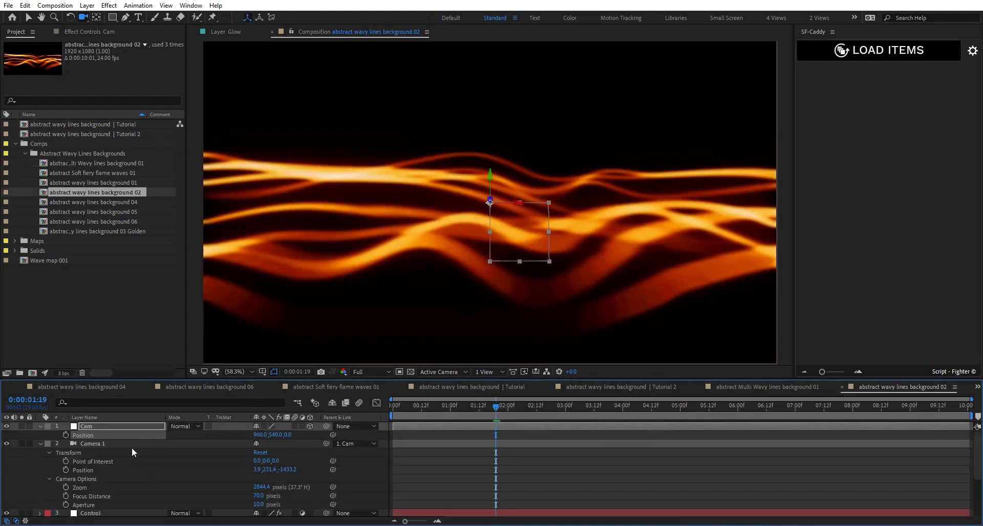
scroll(596, 265, "down", 1)
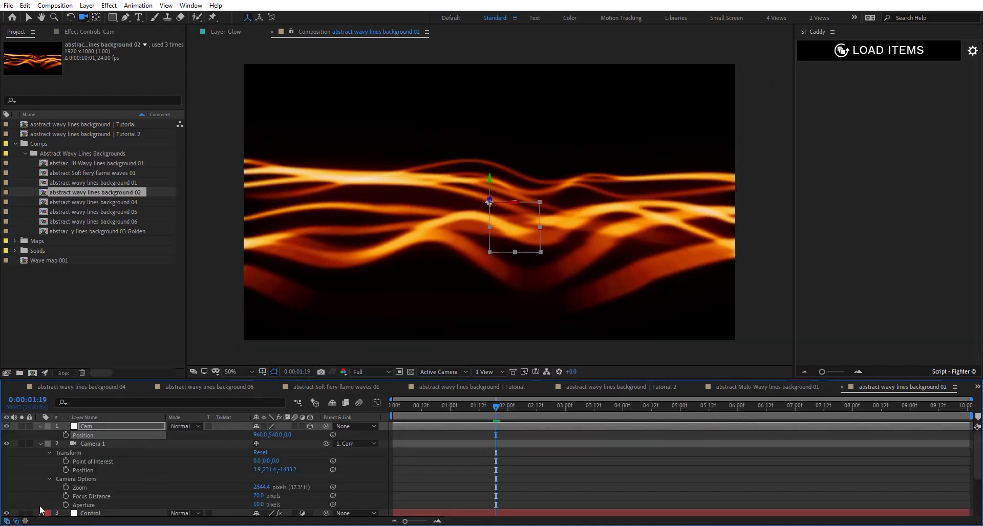
left_click(40, 444)
scroll(99, 477, "down", 1)
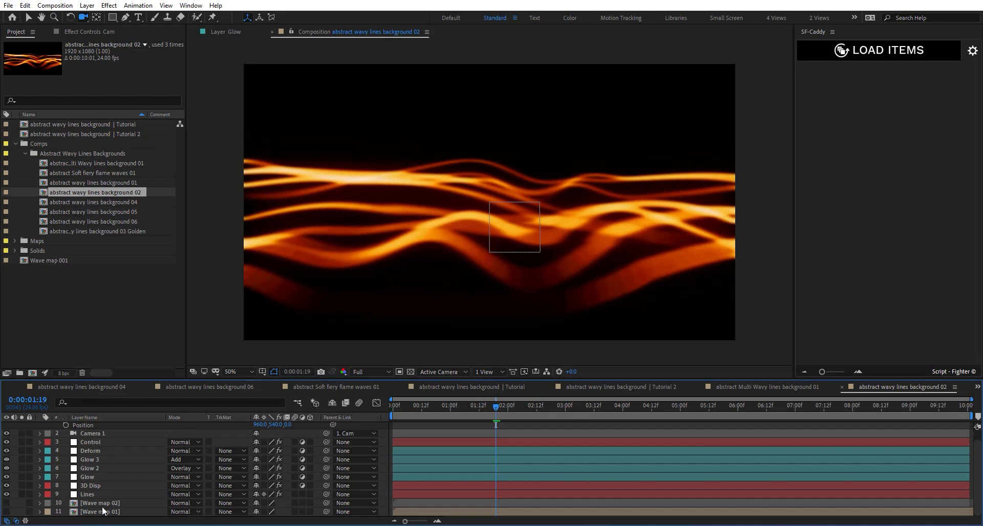
left_click(106, 485)
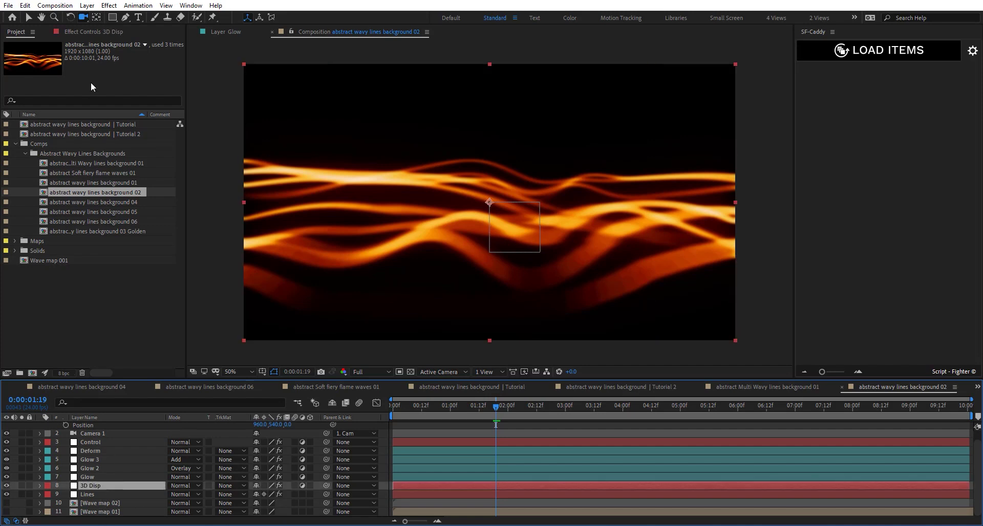
left_click(106, 31)
scroll(56, 215, "down", 8)
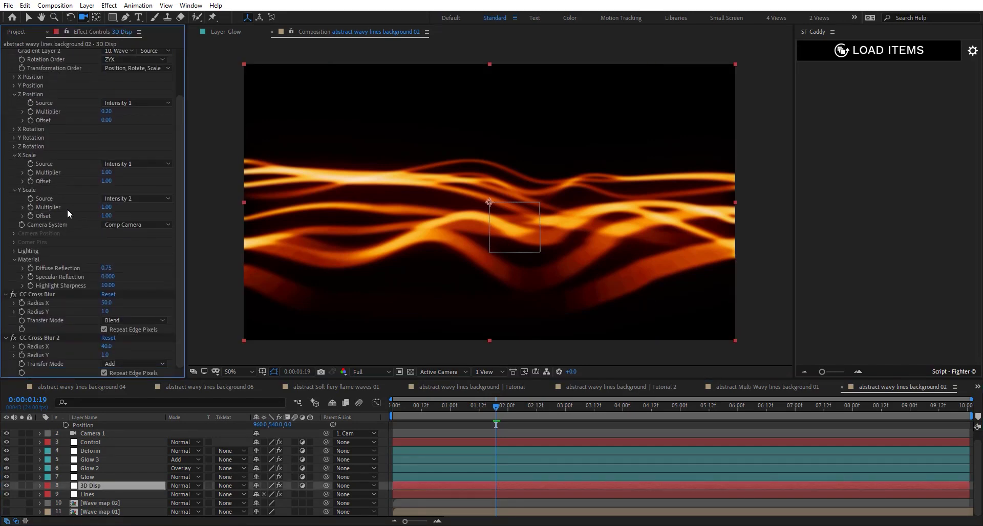
Open the Wave map 02 and Wave map 01 compositions and compare the two maps
double_click(119, 505)
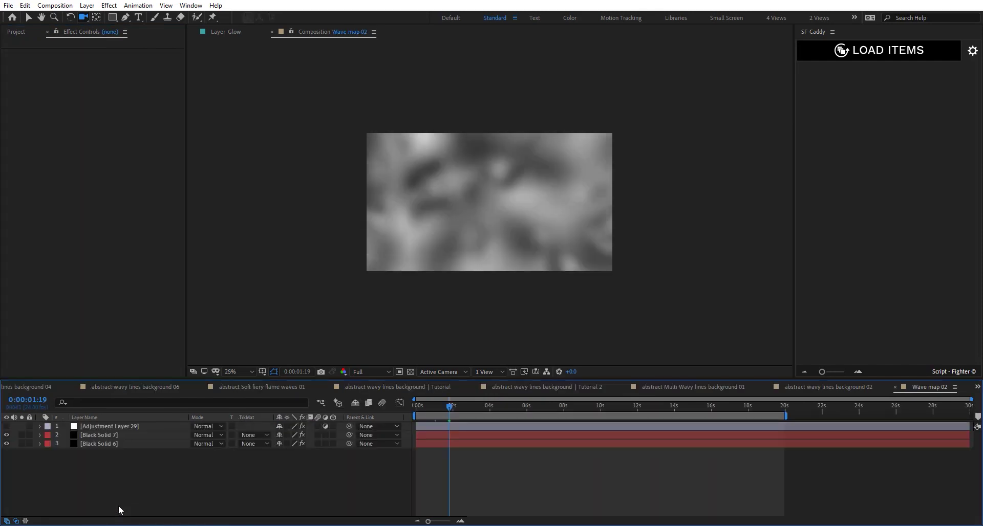
left_click(862, 388)
double_click(160, 513)
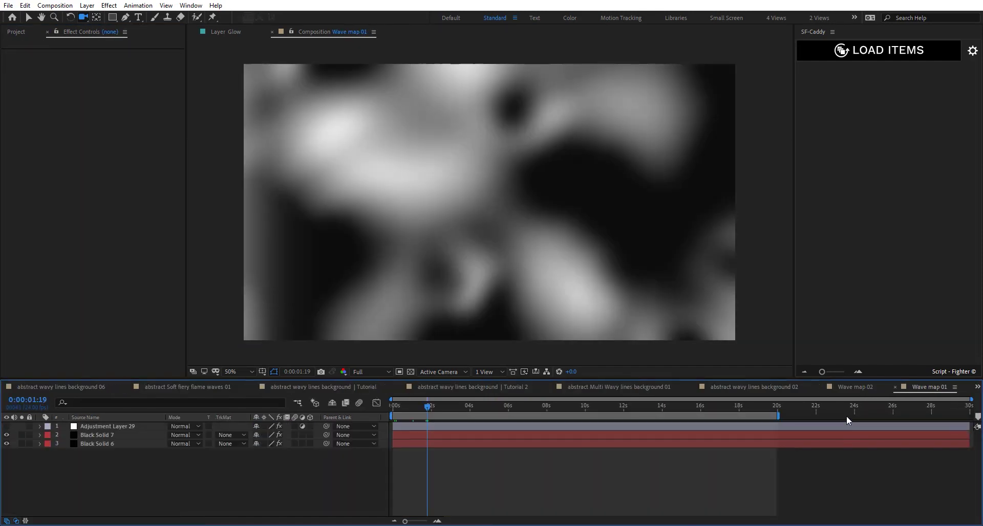
left_click(856, 387)
left_click(927, 387)
left_click(852, 387)
left_click(909, 388)
Inspect Black Solid 6's effects in Wave map 01, and reveal and preview Black Solid 7's mask animation up to 0:00:04:04
left_click(137, 443)
key("comma")
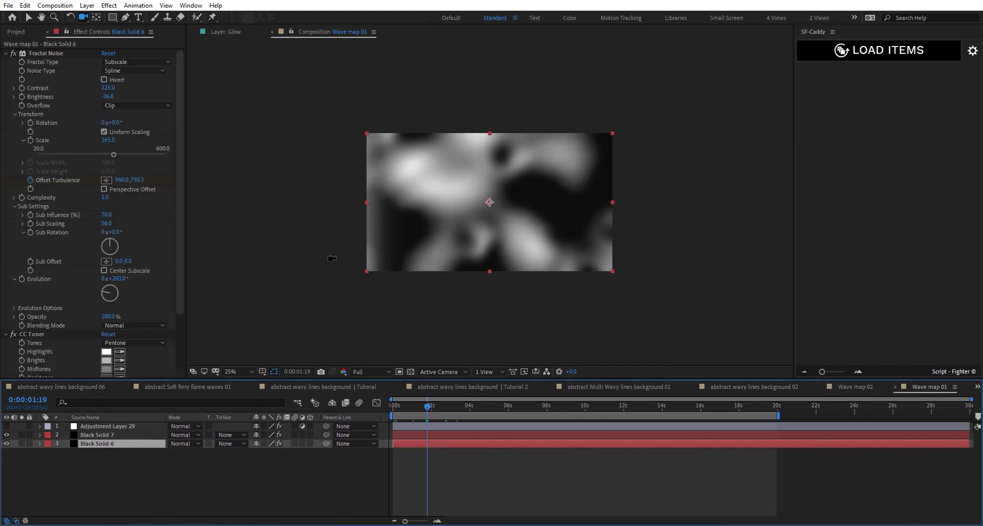
left_click(127, 435)
key("u")
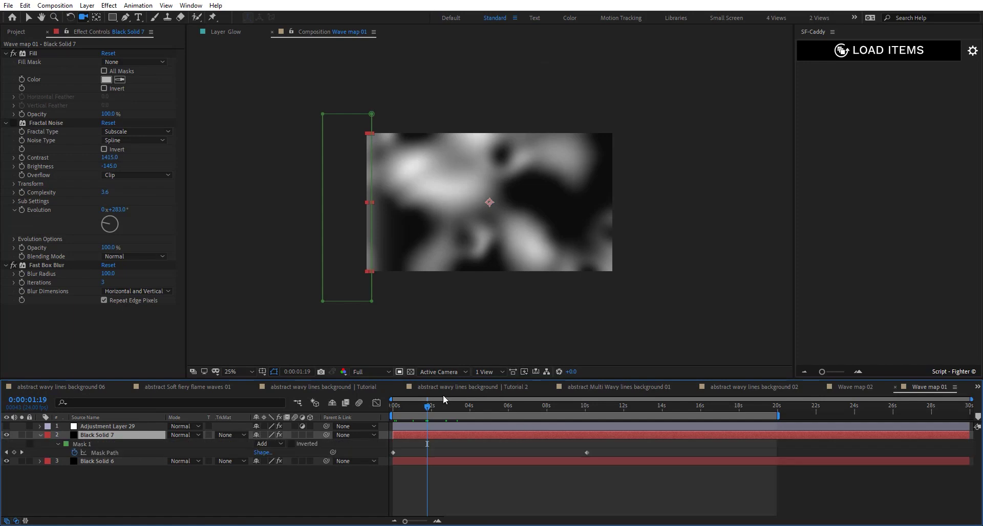
key("space")
mouse_move(469, 417)
left_mouse_down()
mouse_move(397, 417)
mouse_move(473, 417)
left_mouse_up()
Toggle Black Solid 7's Fractal Noise effect to compare the wave map with and without it
left_click(13, 124)
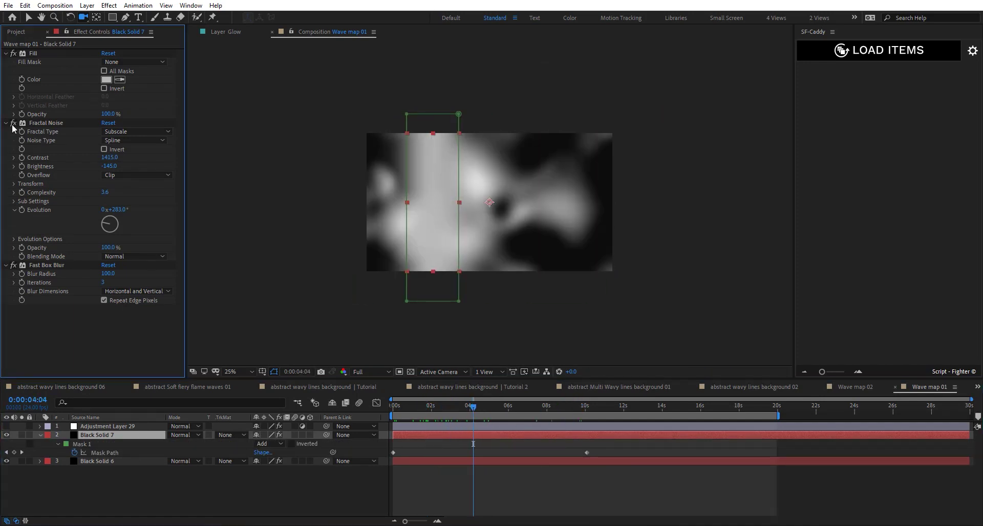
left_click(13, 124)
left_click(13, 123)
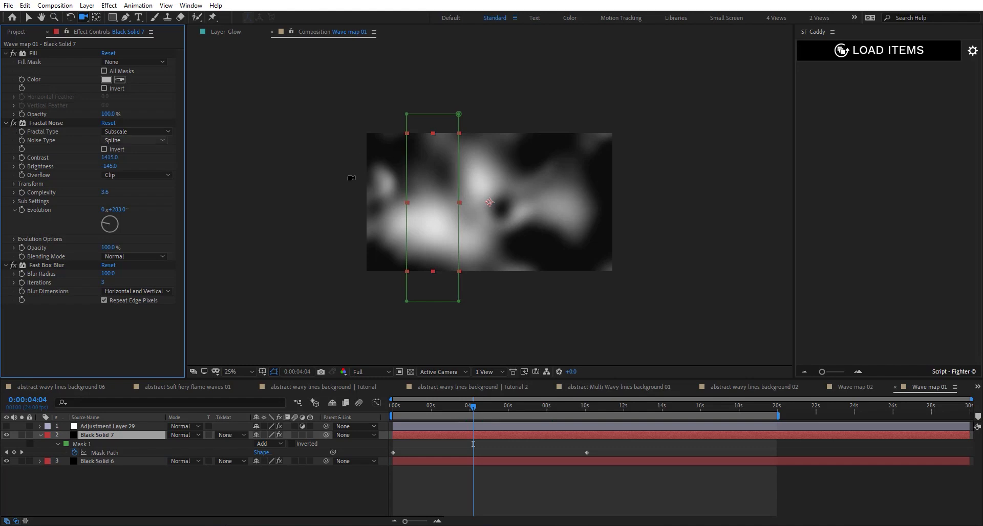
Inspect Adjustment Layer 29's effects in Wave map 01 and return to the abstract wavy lines background 02 composition
left_click(92, 429)
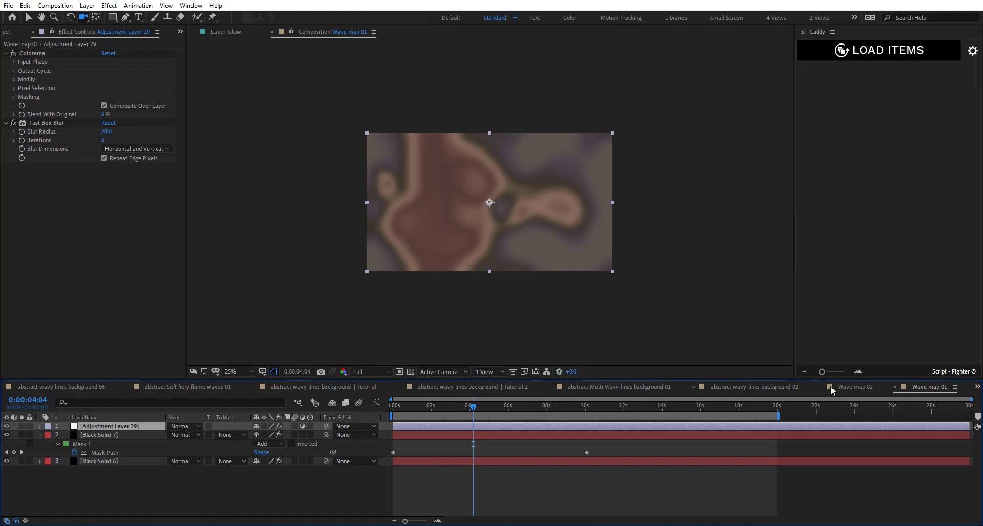
left_click(870, 388)
left_click(787, 386)
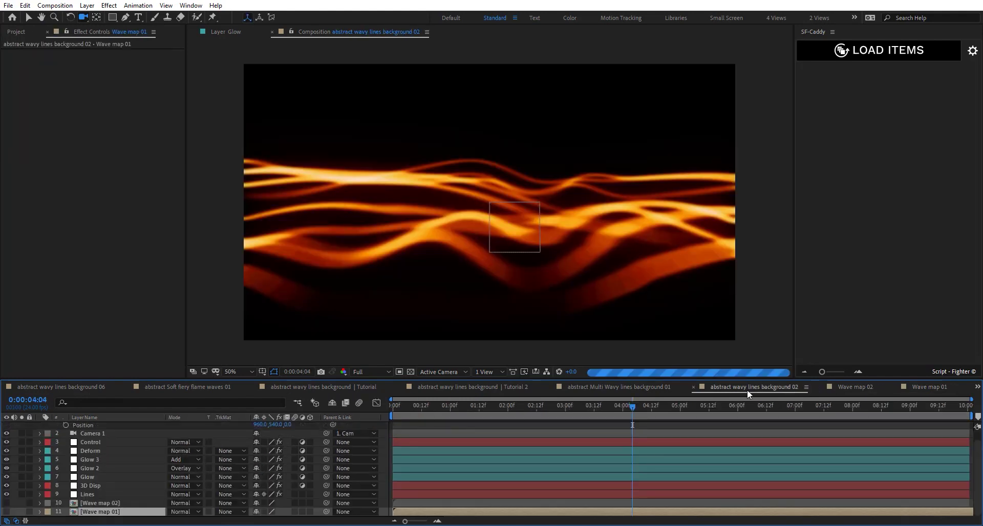
Orbit the camera in abstract wavy lines background 02 and hide Adjustment Layer 29 in the Wave map 01 composition
left_click_drag(491, 278, 624, 257)
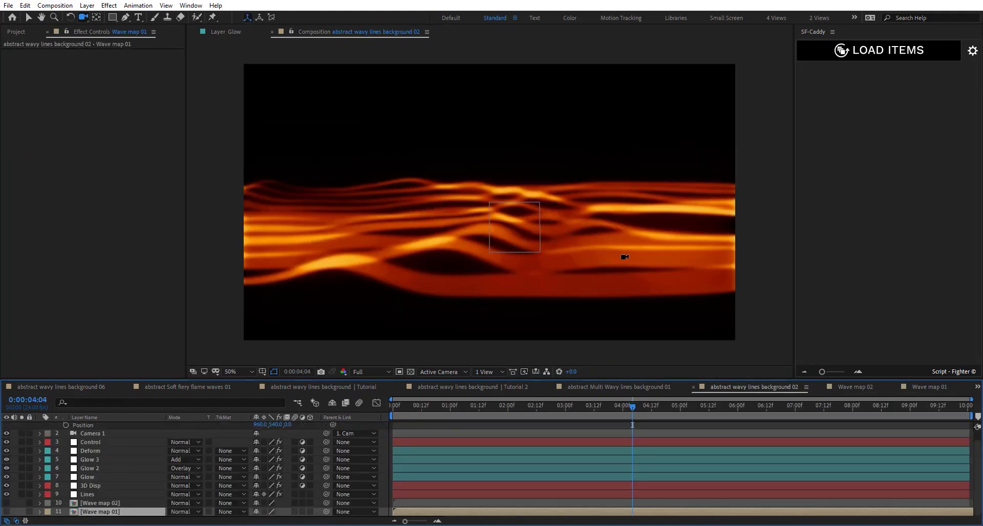
left_click(937, 387)
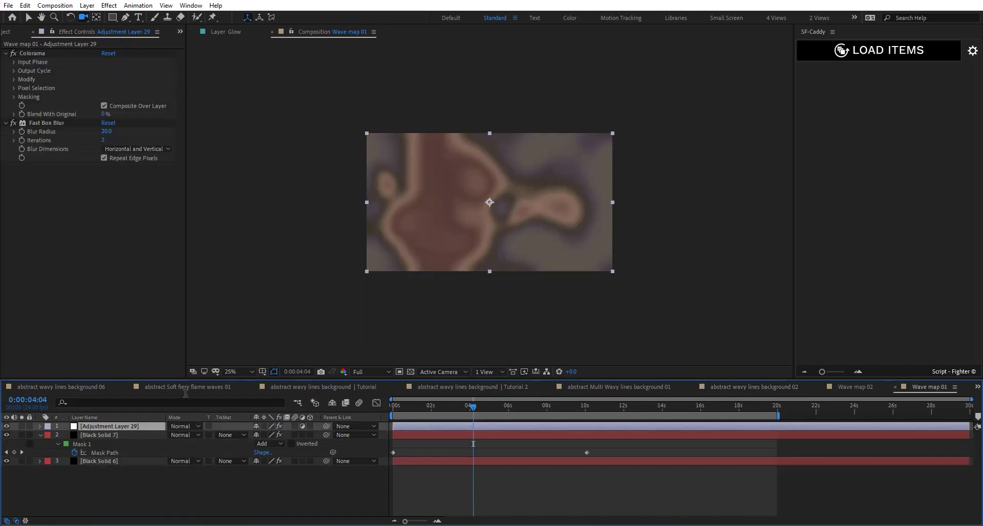
left_click(6, 426)
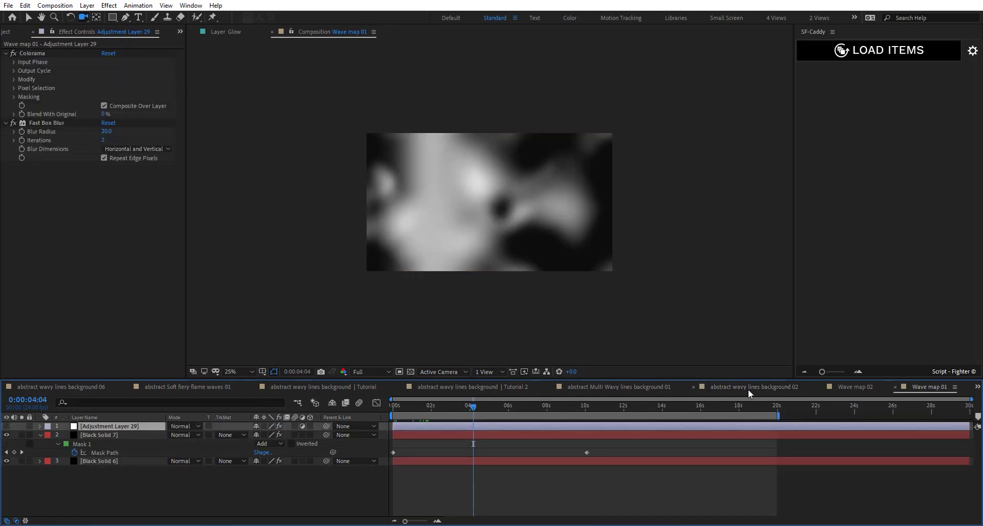
left_click(778, 387)
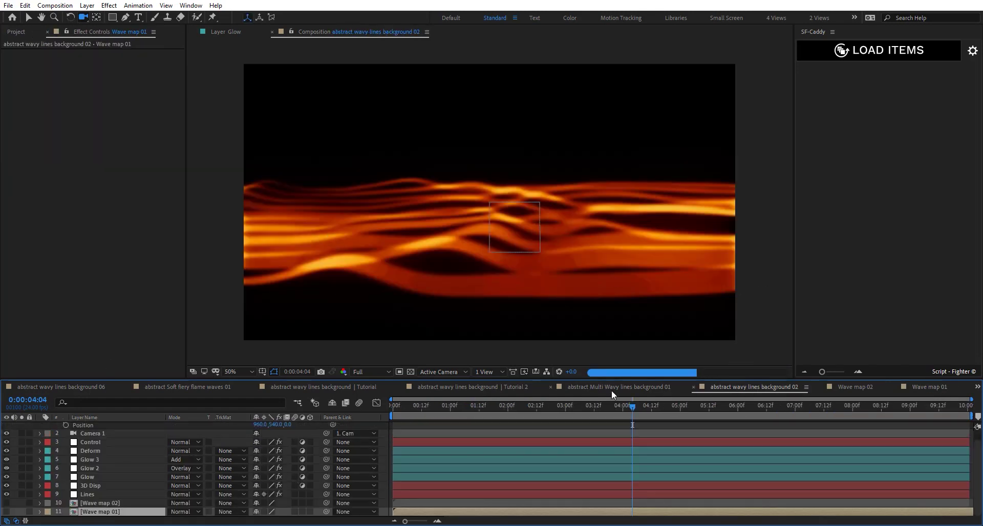
Browse the finished example compositions, including abstract wavy lines background 04 and abstract wavy lines background 03 Golden
left_click(202, 388)
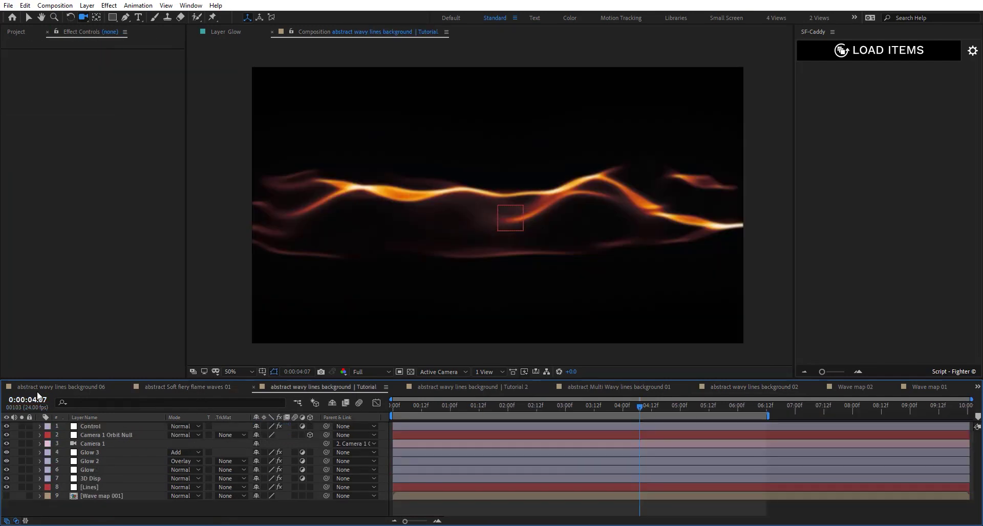
left_click(40, 386)
scroll(5, 387, "up", 1)
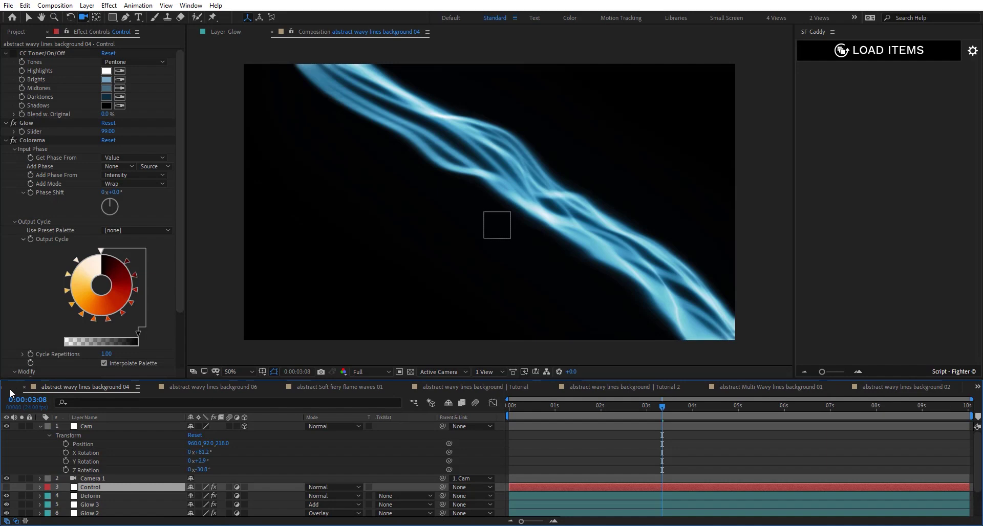
scroll(10, 393, "up", 1)
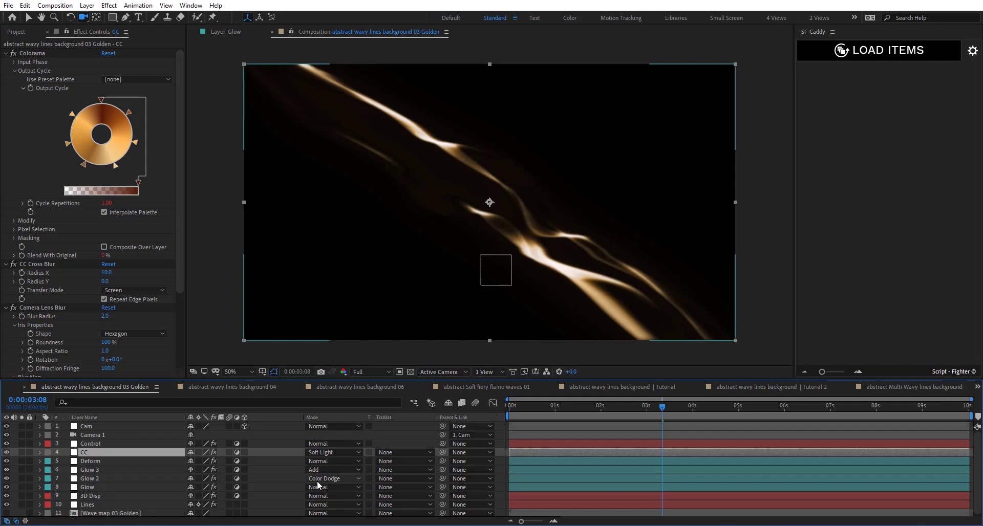
Compare the abstract wavy lines background | Tutorial composition with abstract Soft fiery flame waves 01 and abstract wavy lines background 06
left_click(603, 387)
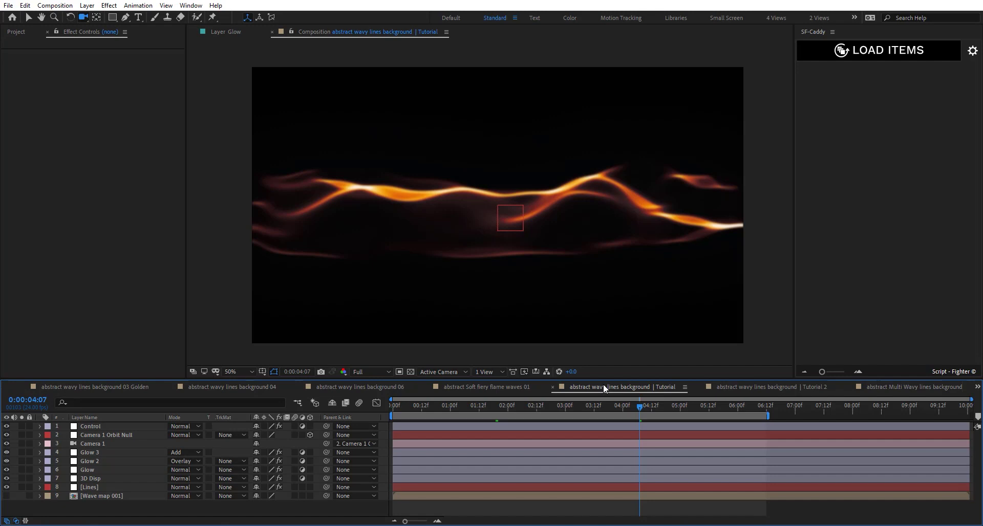
left_click(506, 390)
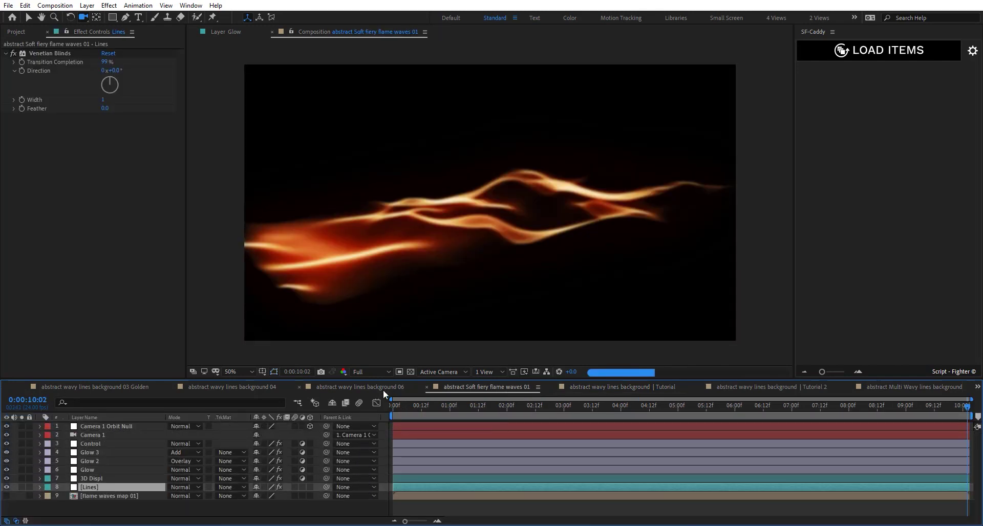
left_click(383, 389)
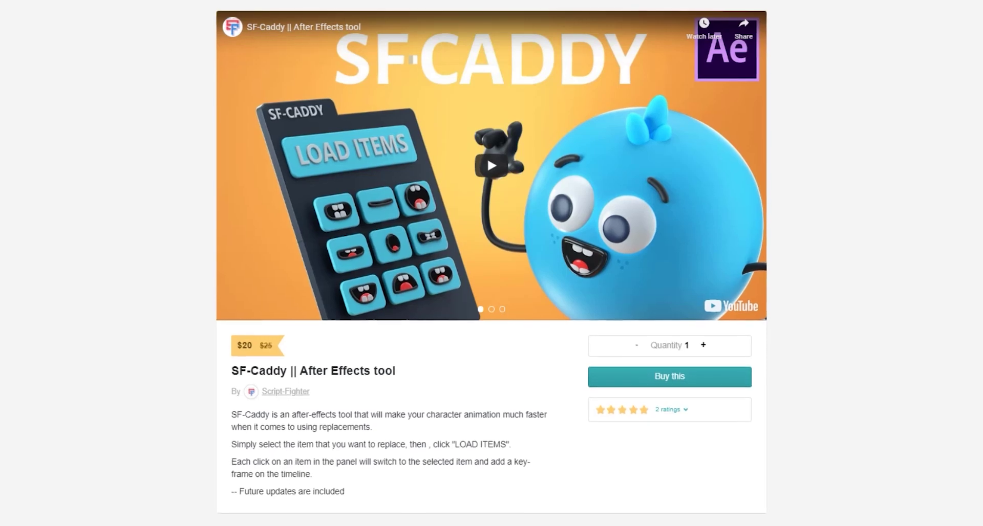